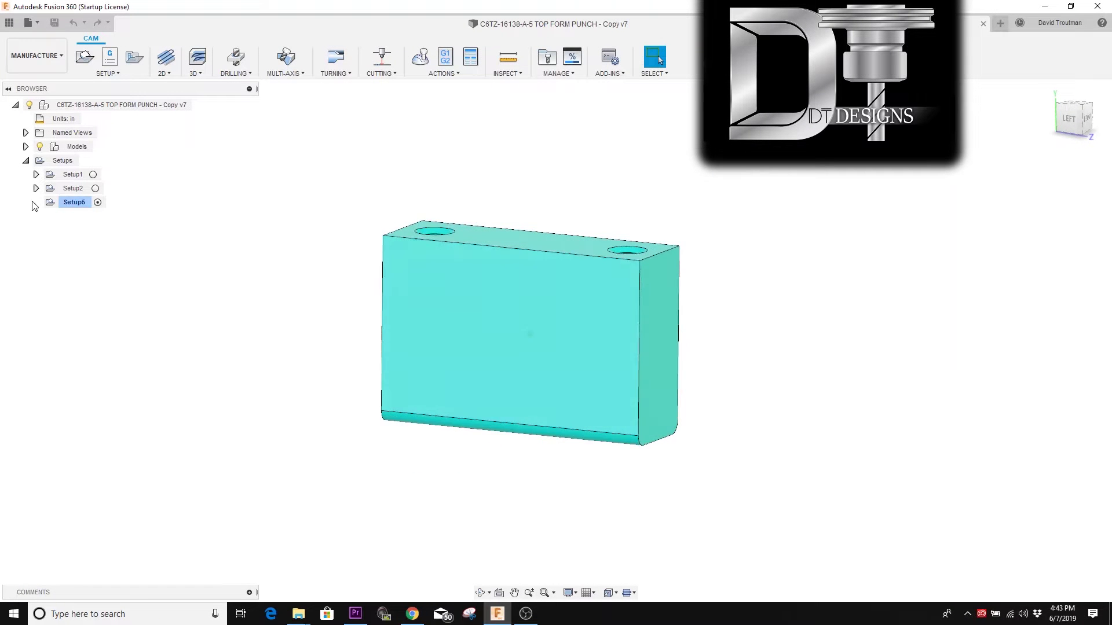
Step: Open Setup5 for editing, check its orientation options, and reverse the X axis direction and back again
double_click(69, 204)
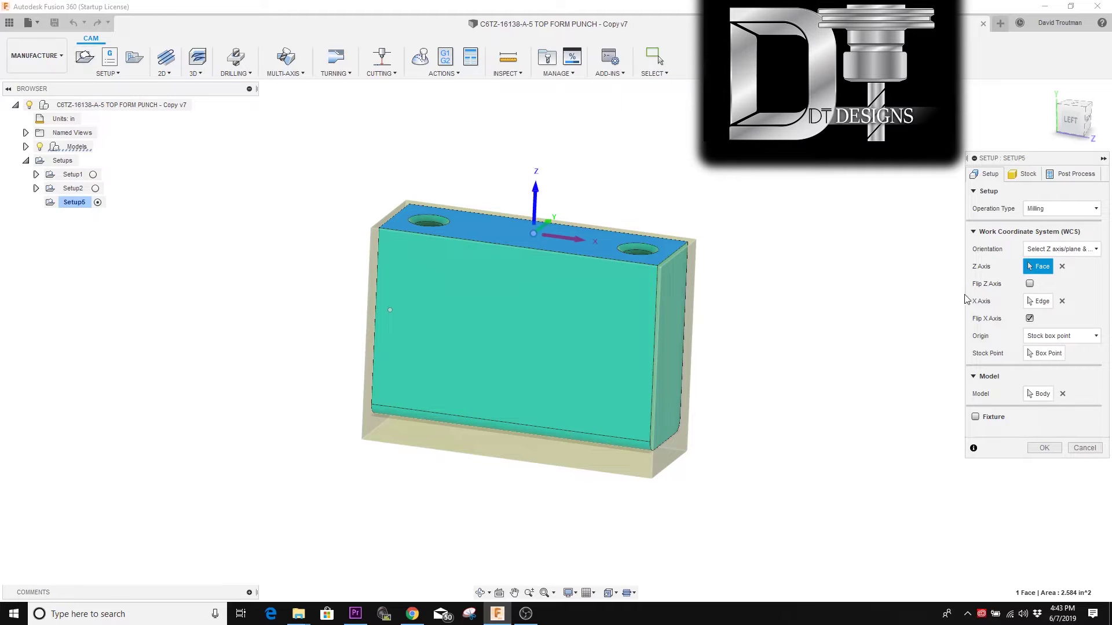
left_click(1072, 253)
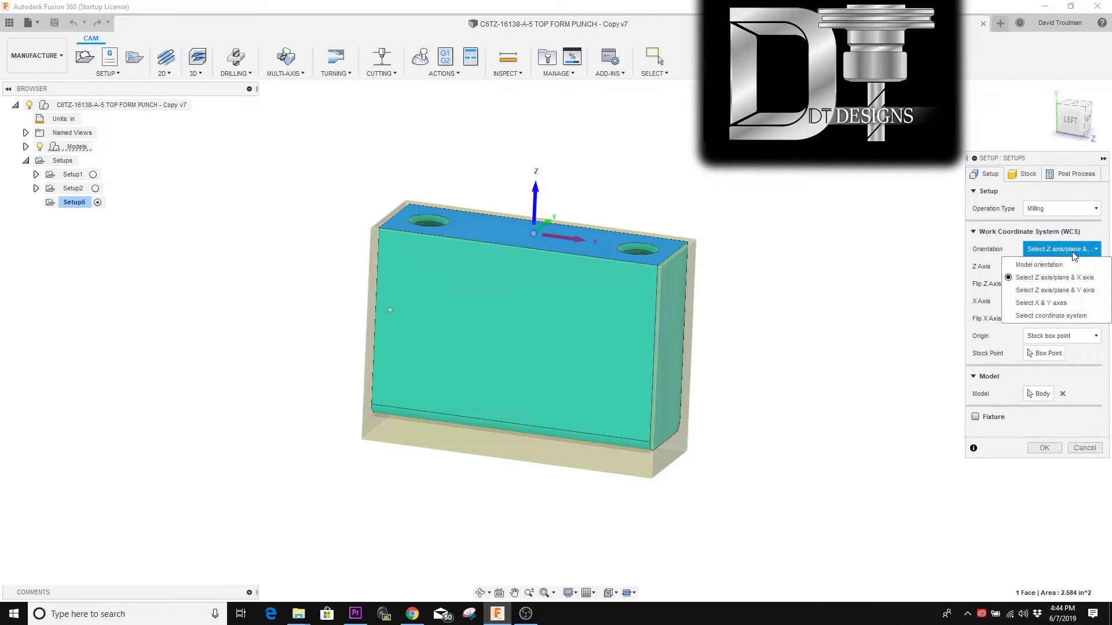
left_click(1013, 248)
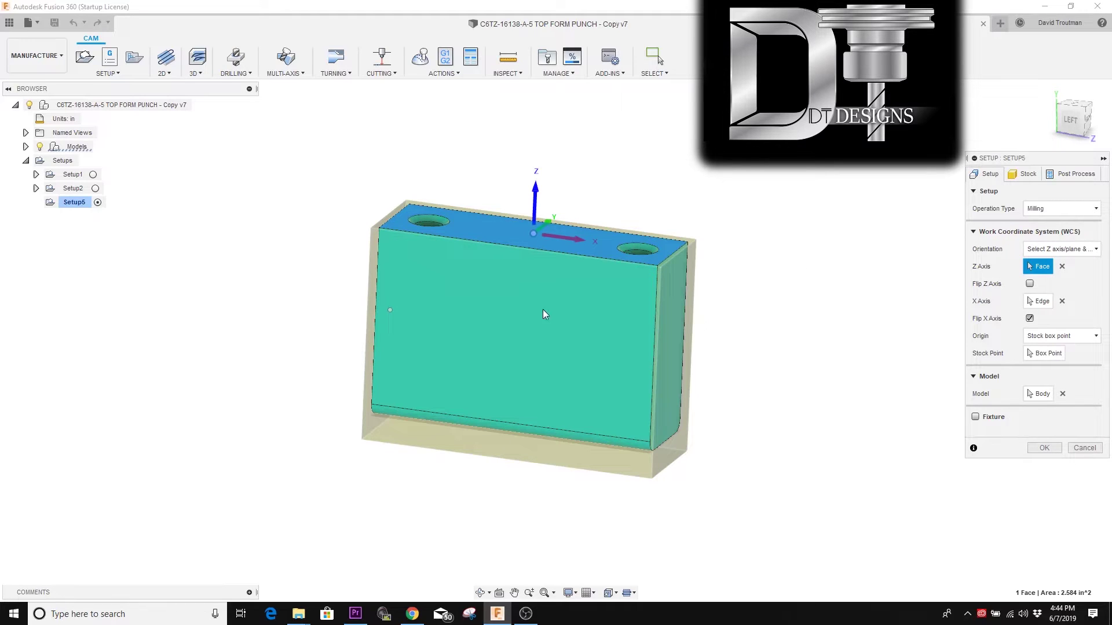
middle_click_drag(764, 342, 587, 242, "shift")
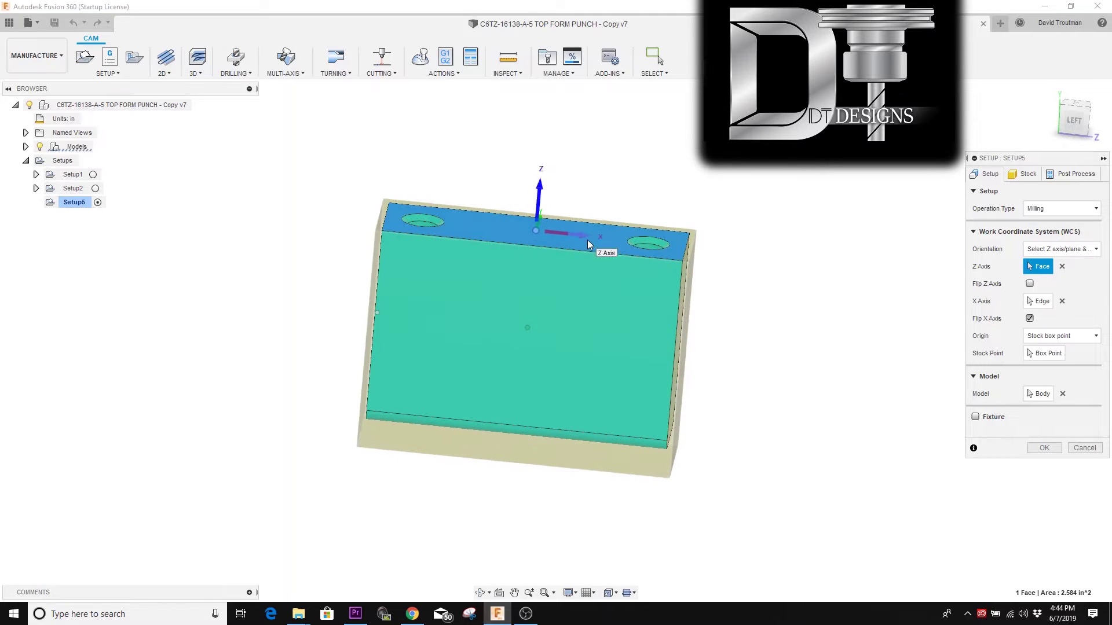
left_click(586, 238)
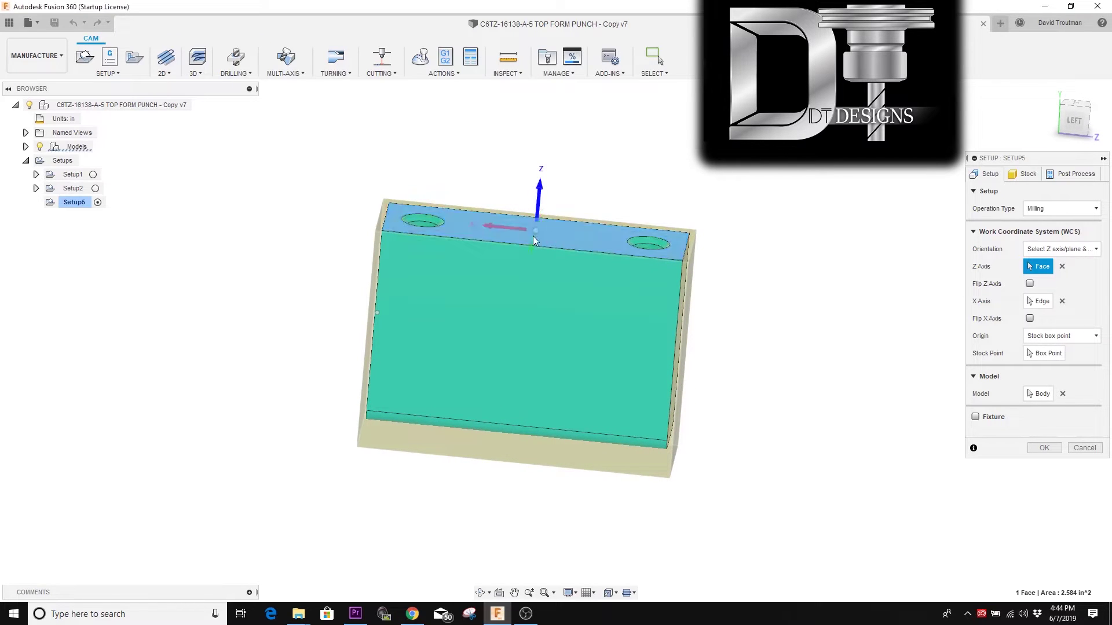
left_click(496, 229)
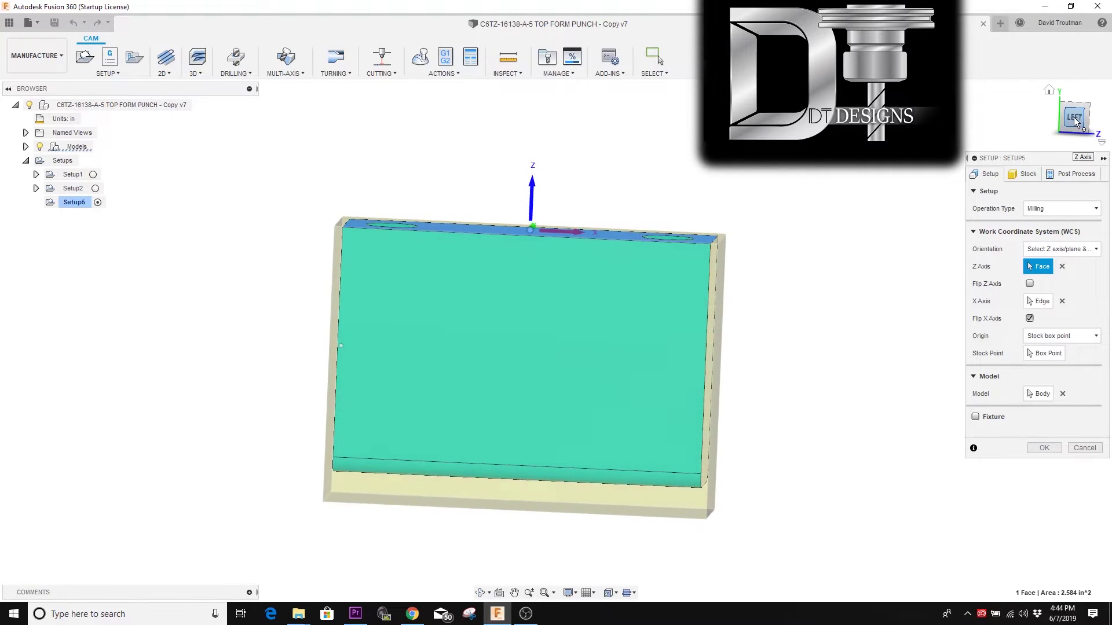
Step: Examine where the Setup5 coordinate origin sits relative to the stock and the part's top face
scroll(532, 236, "up", 8)
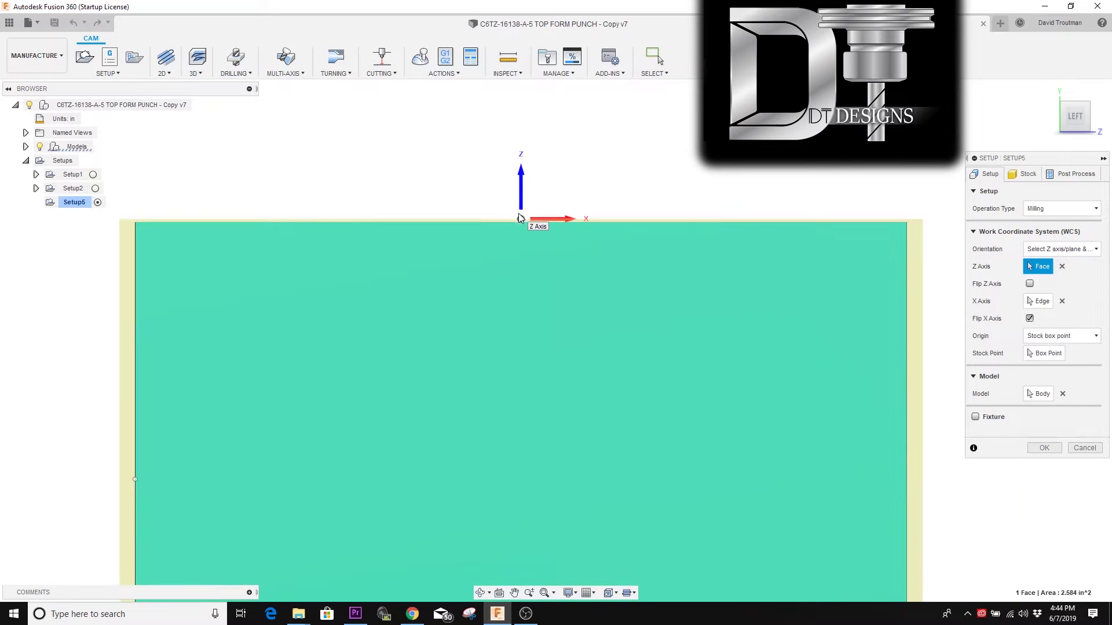
scroll(520, 218, "up", 5)
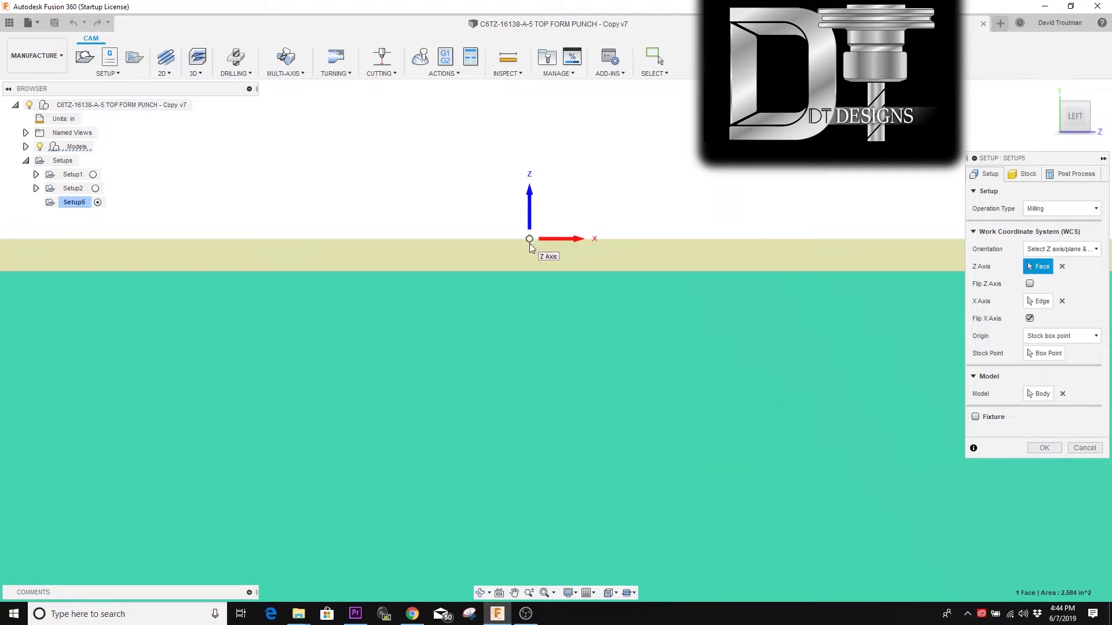
scroll(530, 234, "down", 5)
scroll(533, 228, "down", 5)
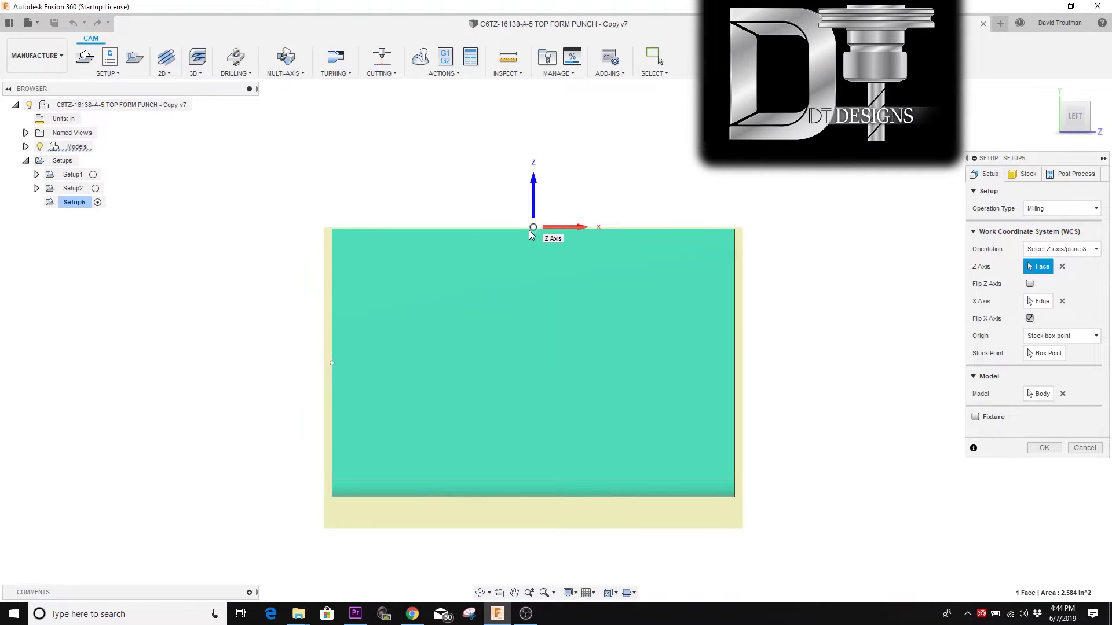
middle_click_drag(529, 231, 565, 246, "shift")
middle_click_drag(959, 309, 964, 310, "shift")
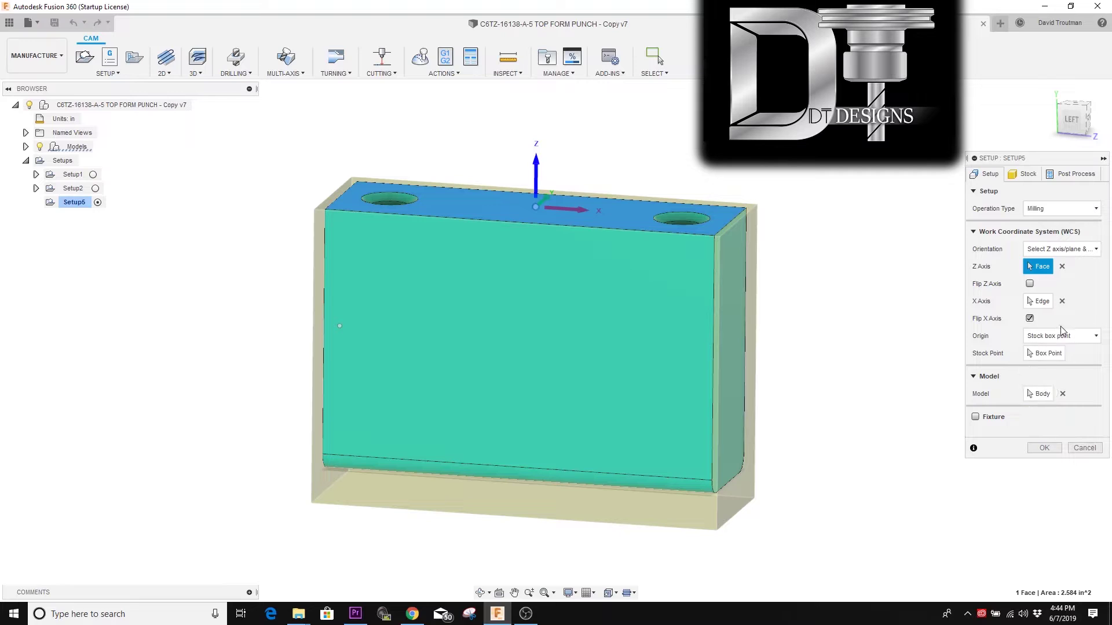
Step: Review the origin type options, stock box point and model body selection of Setup5
left_click(1073, 337)
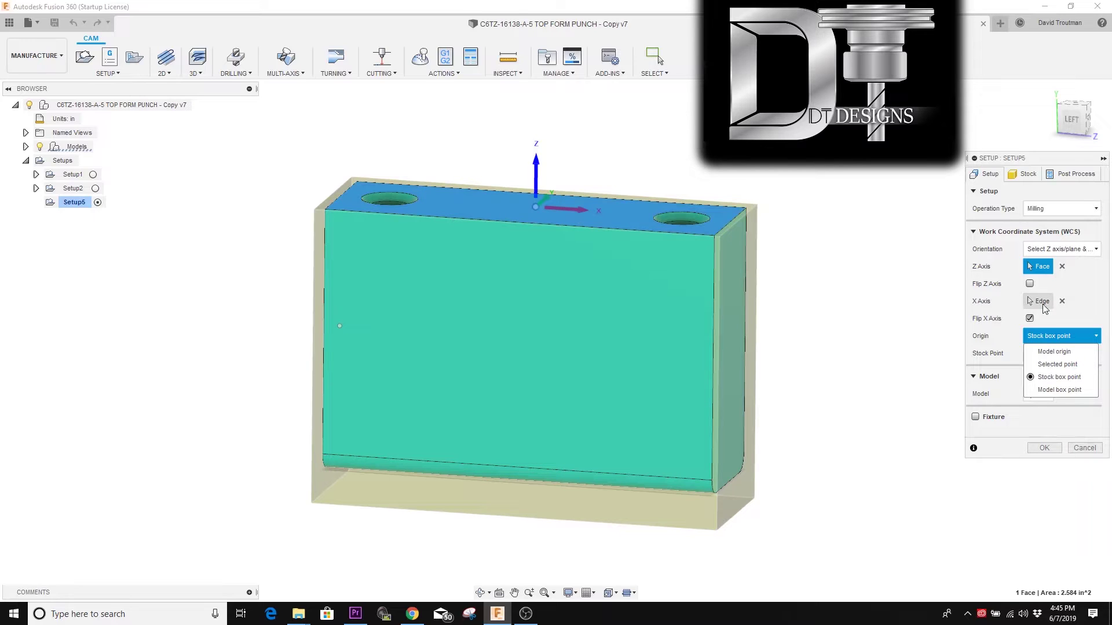
left_click(1008, 308)
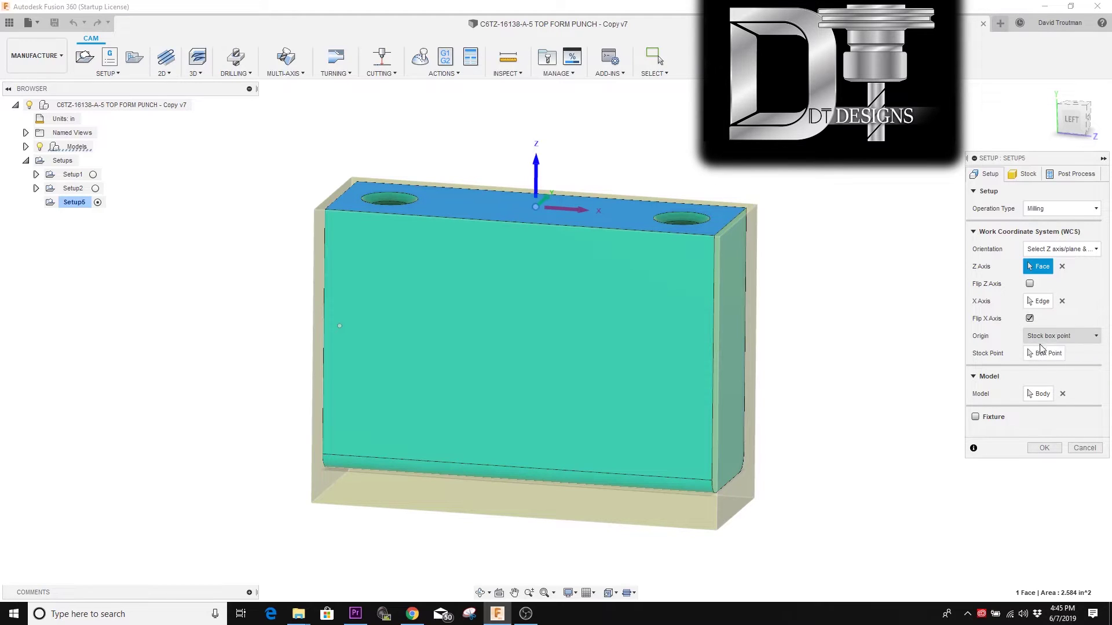
left_click(1043, 354)
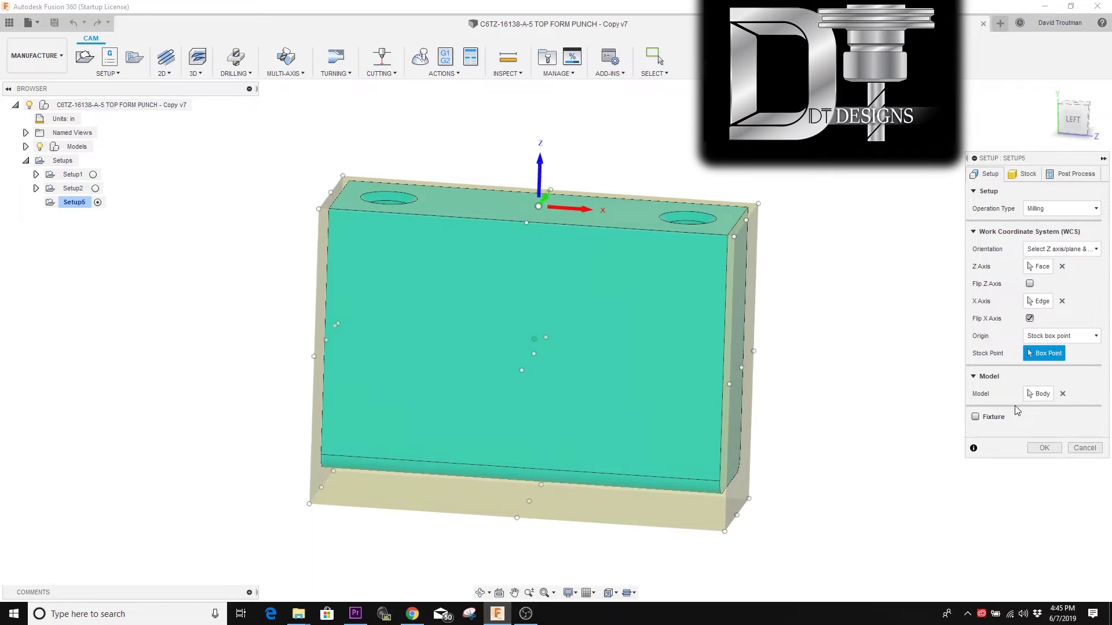
left_click(1035, 394)
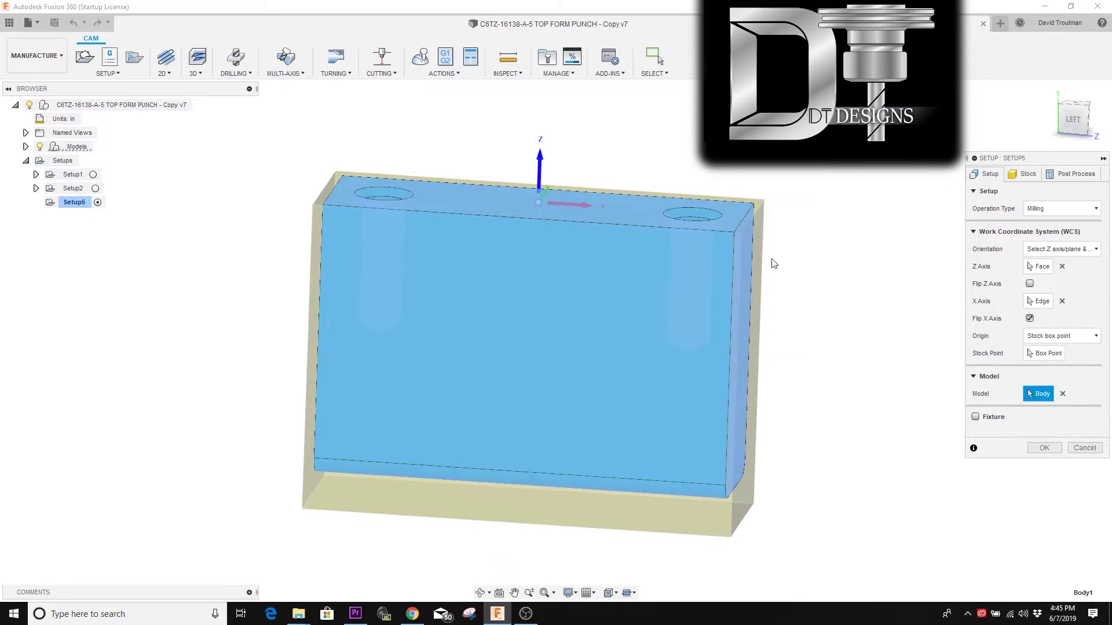
Step: Review Setup5's stock mode, stock dimensions and post-process settings, and close the setup without saving changes
left_click(1026, 173)
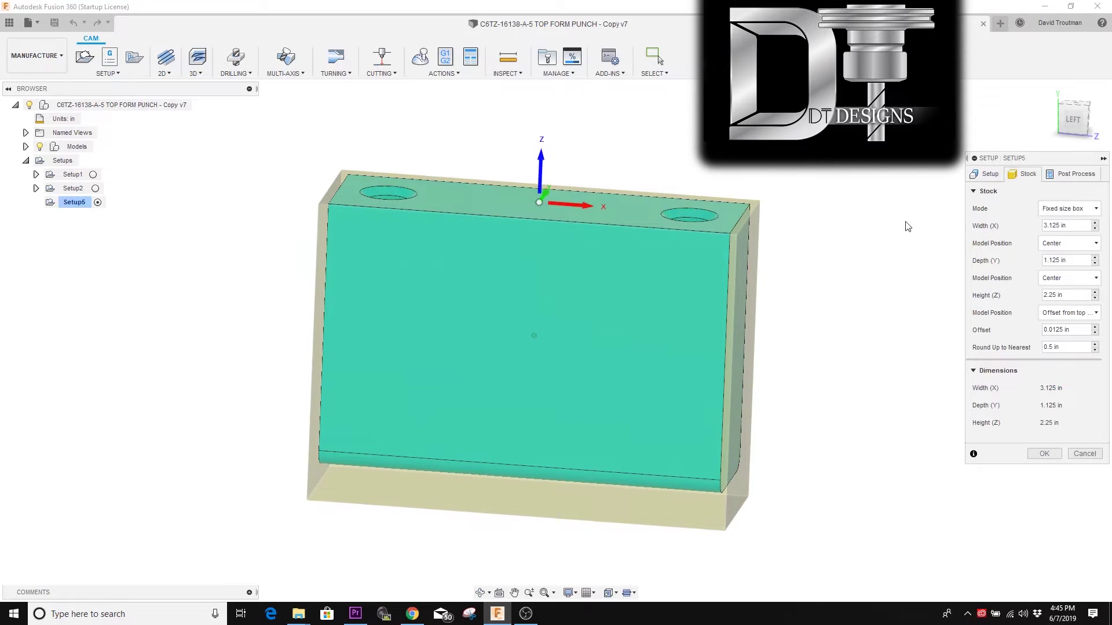
left_click(1058, 210)
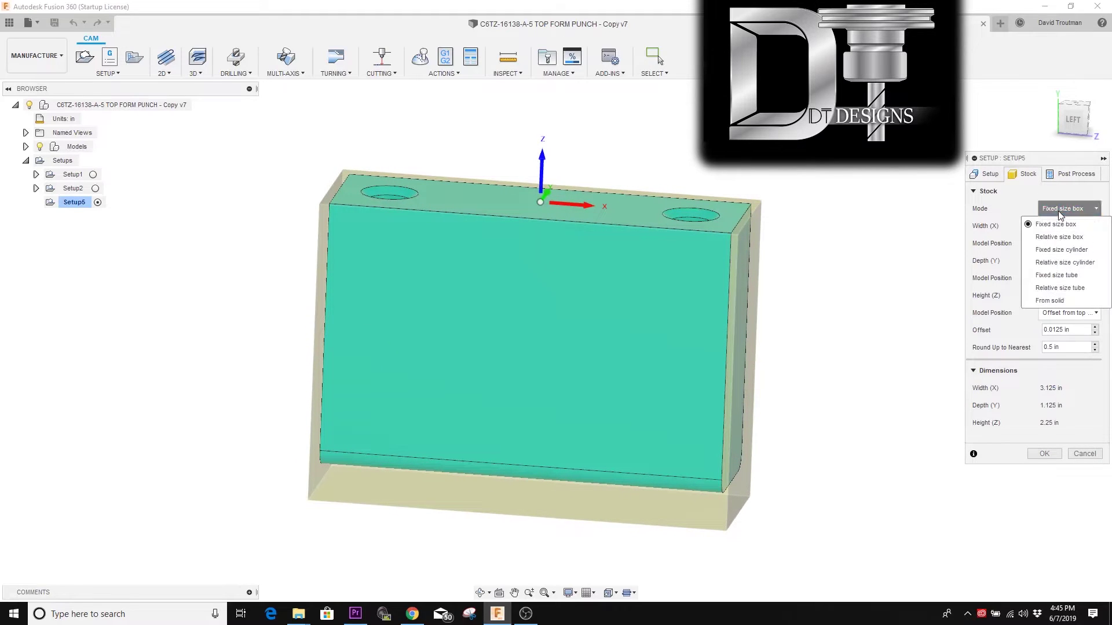
left_click(1021, 207)
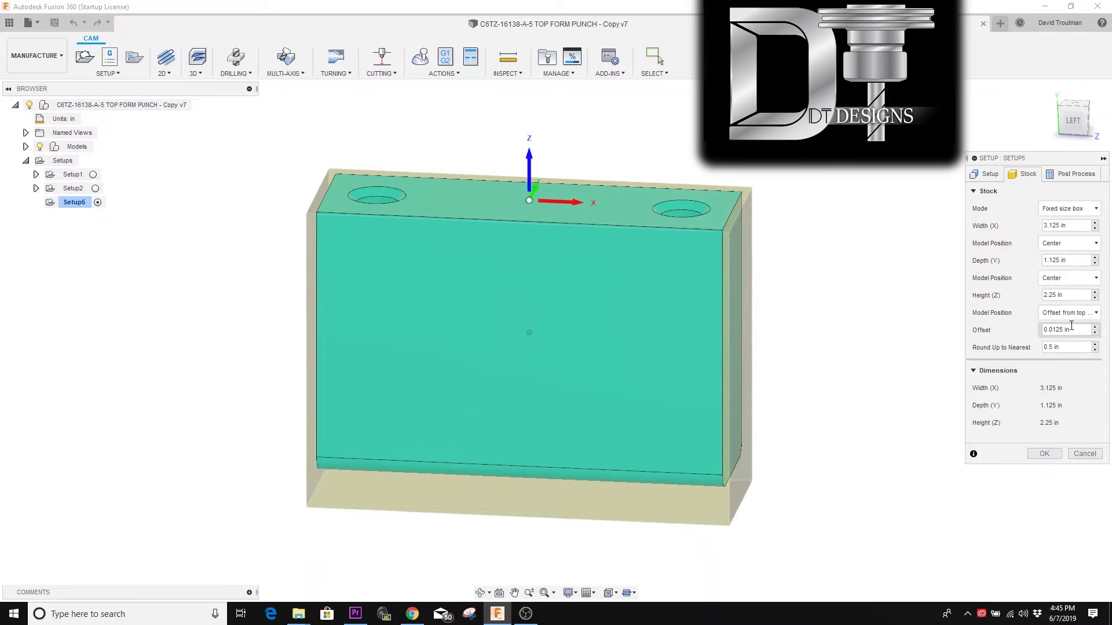
left_click(1073, 118)
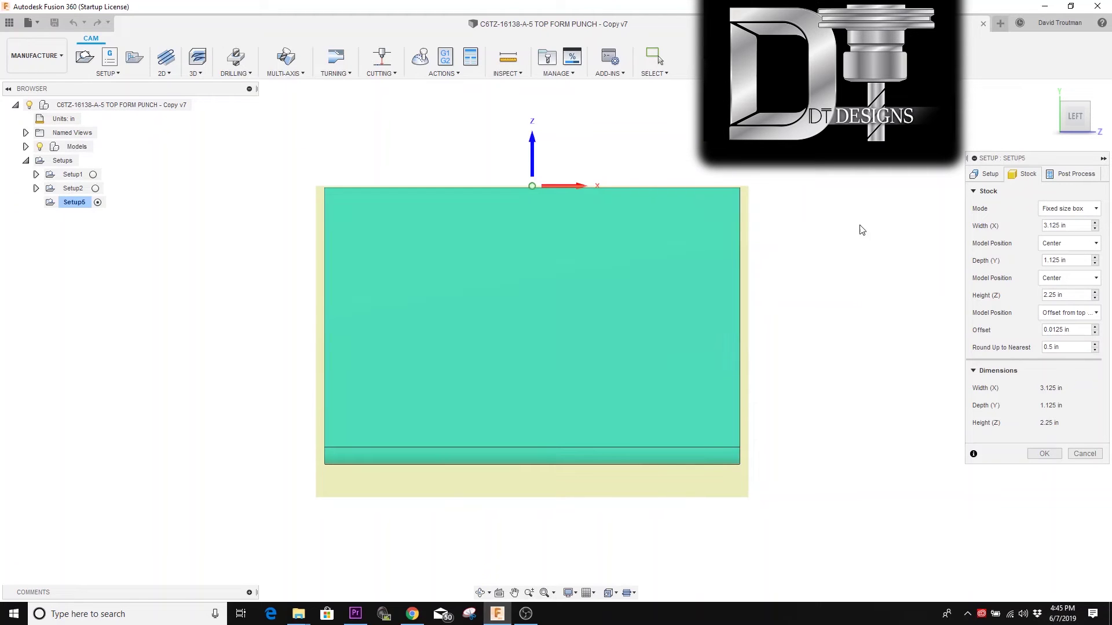
middle_click_drag(1032, 273, 1060, 179, "shift")
left_click(1059, 178)
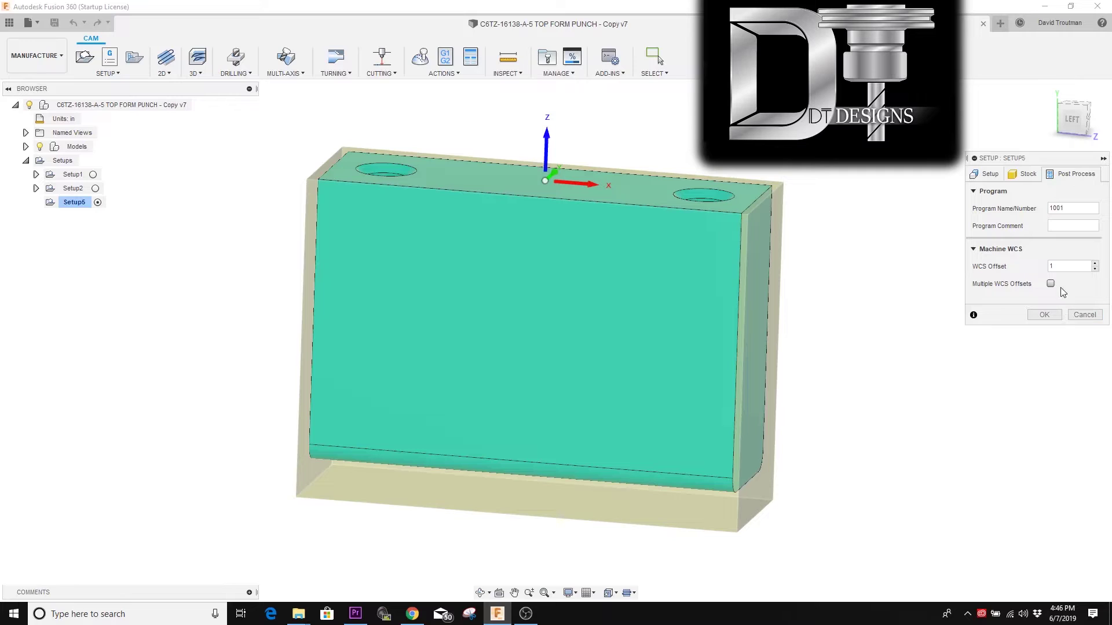
left_click(1089, 318)
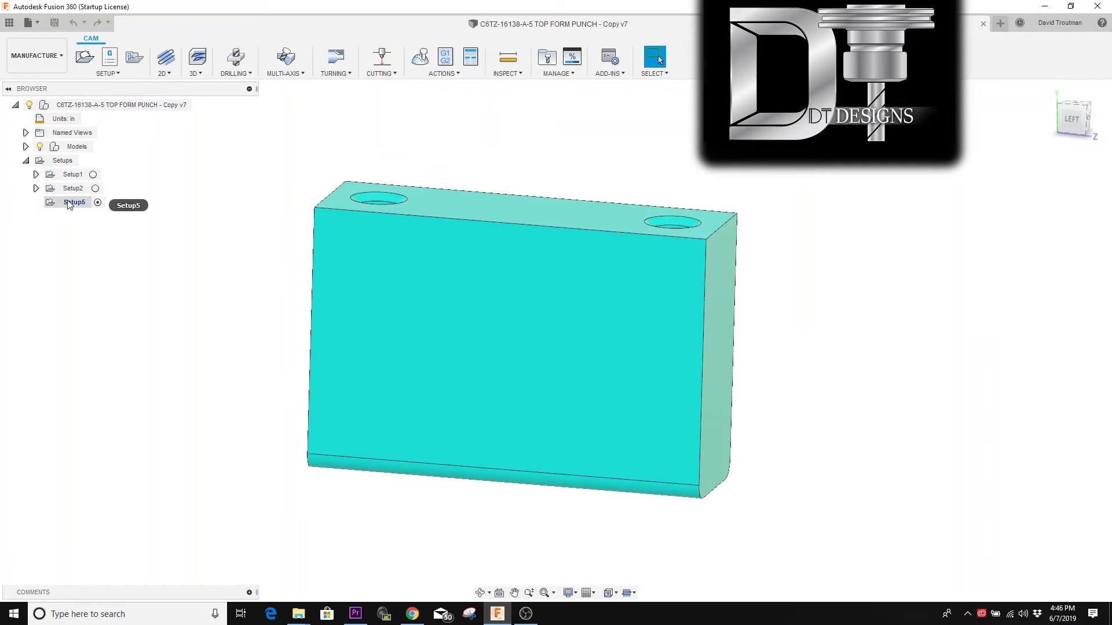
Step: Select Setup5 and examine its stock allowance and coordinate origin around the part, including from the left view
left_click(68, 204)
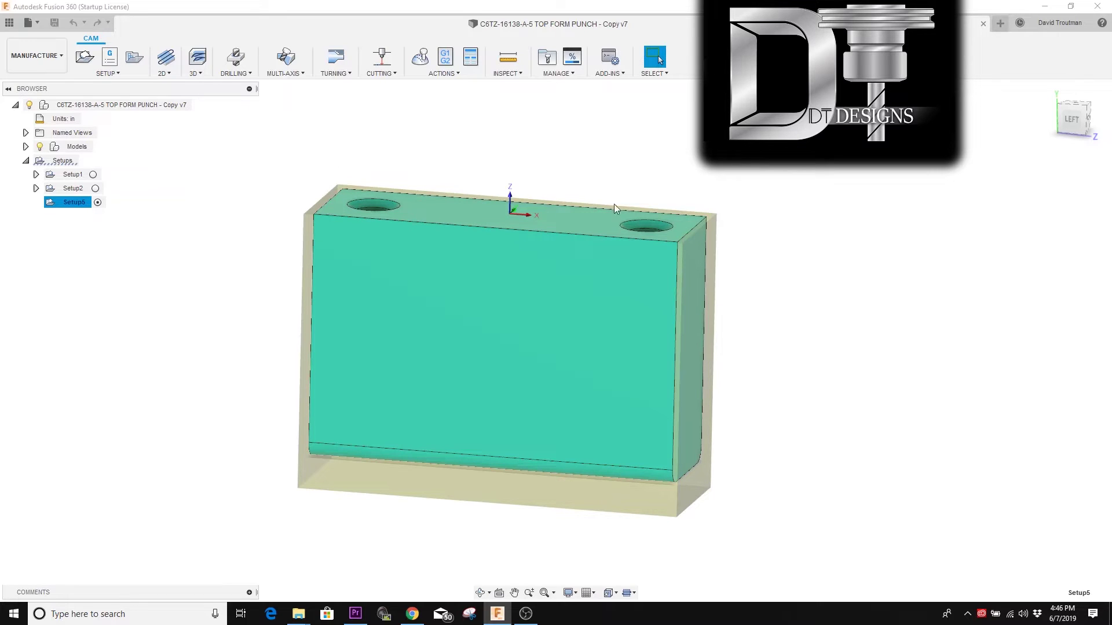
scroll(789, 231, "up", 2)
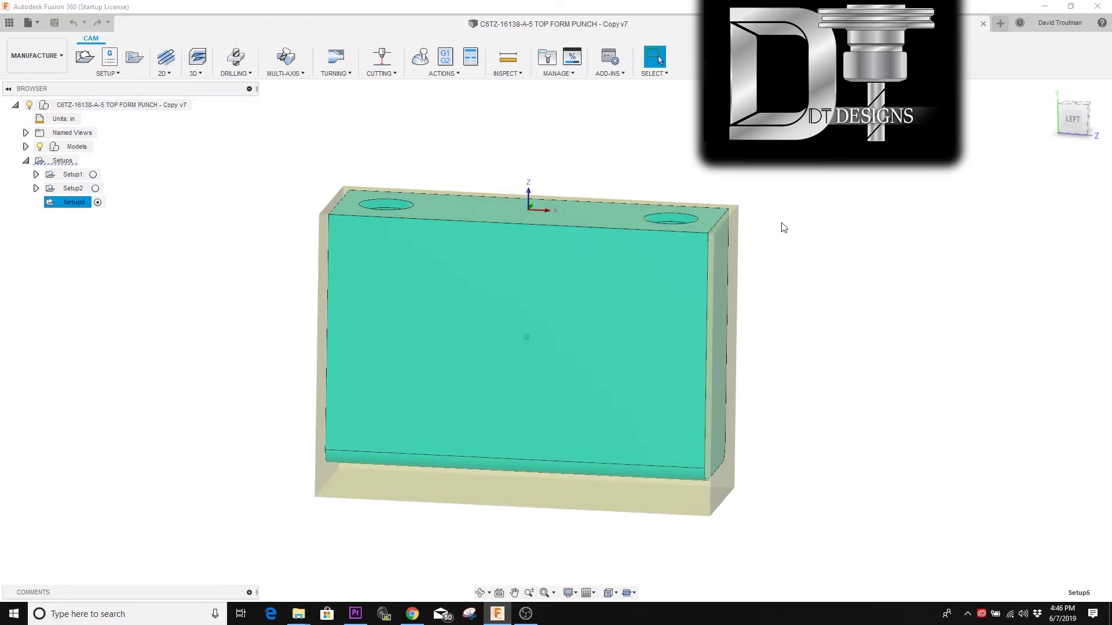
scroll(802, 242, "up", 2)
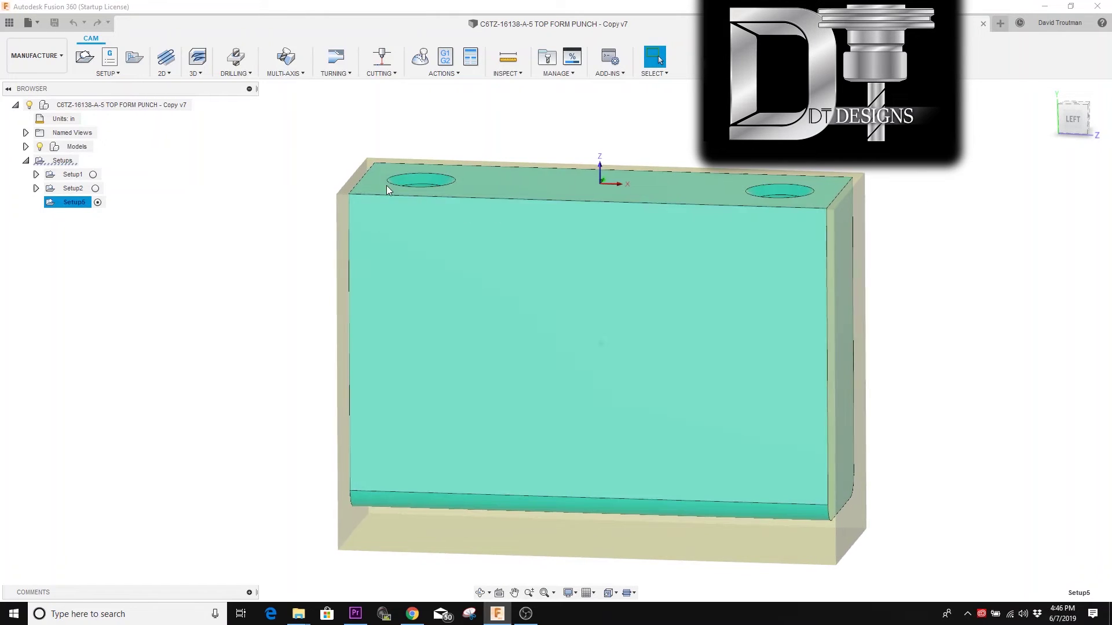
scroll(541, 154, "down", 2)
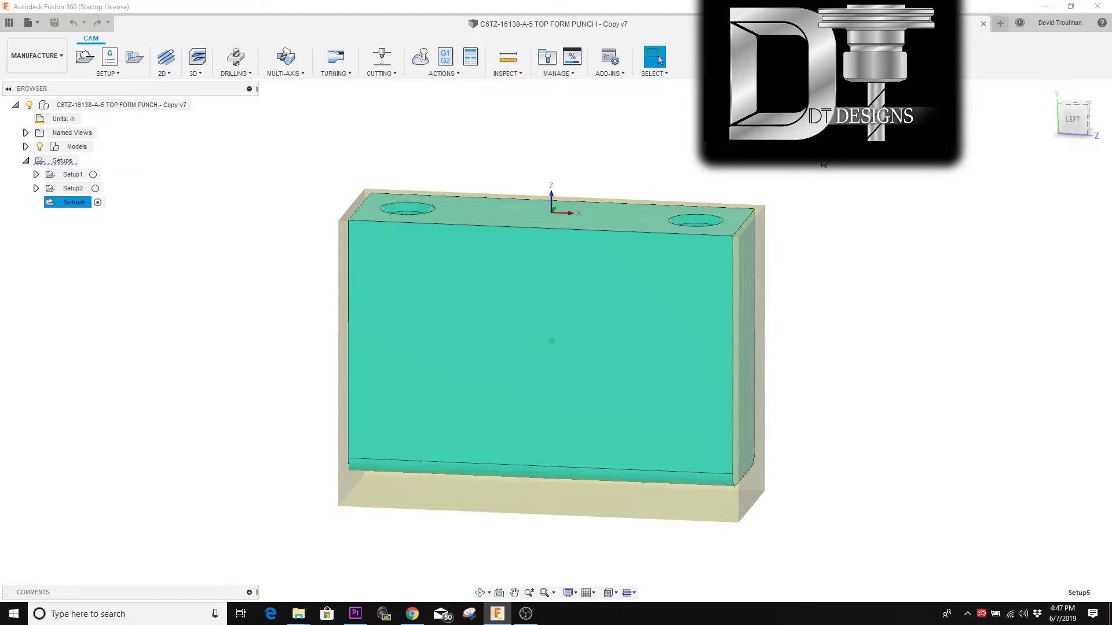
left_click(1074, 118)
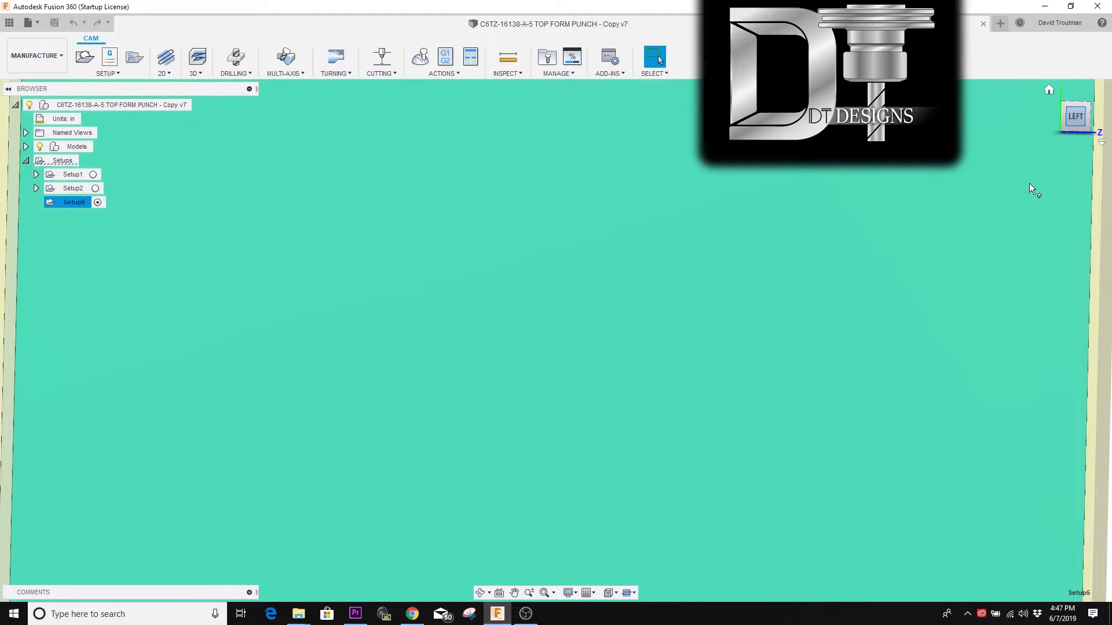
scroll(784, 346, "down", 3)
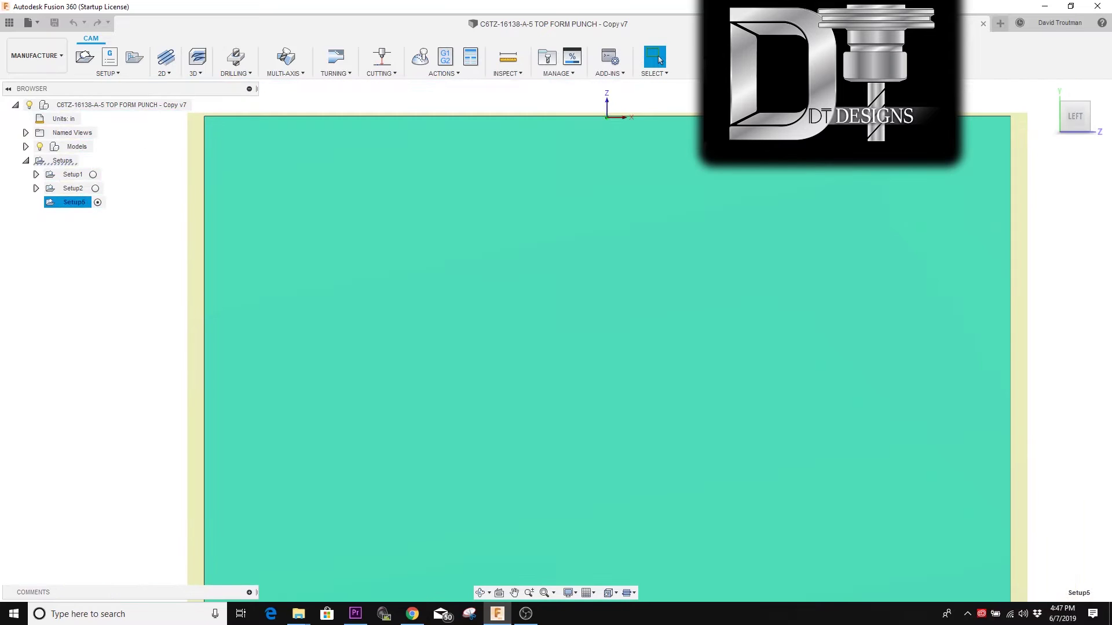
scroll(700, 143, "up", 3)
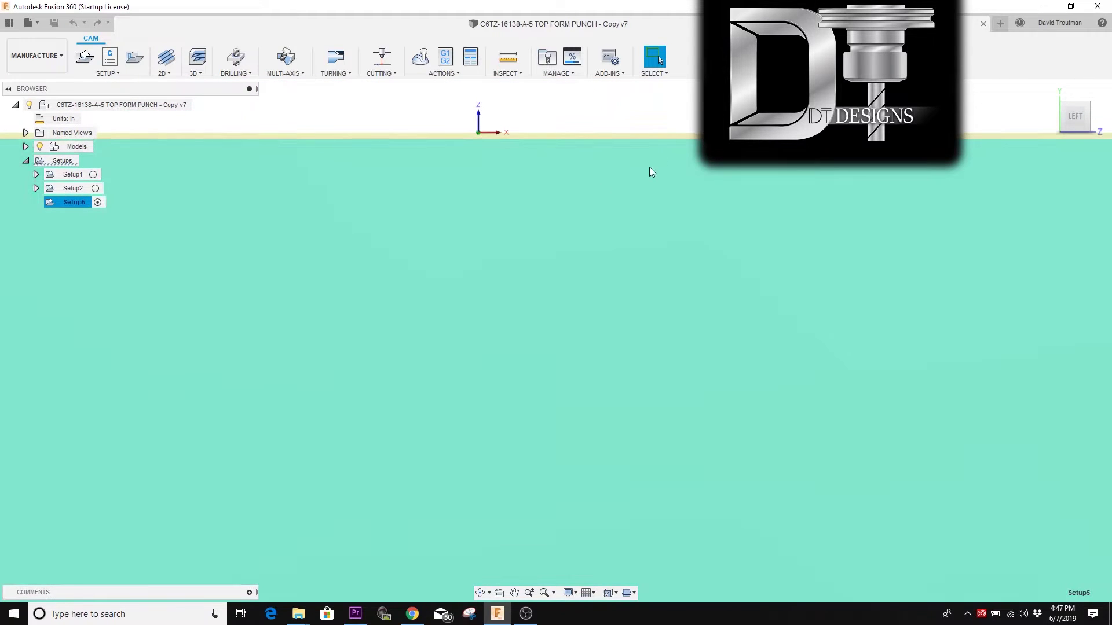
scroll(586, 190, "down", 5)
middle_click_drag(584, 184, 333, 94, "shift")
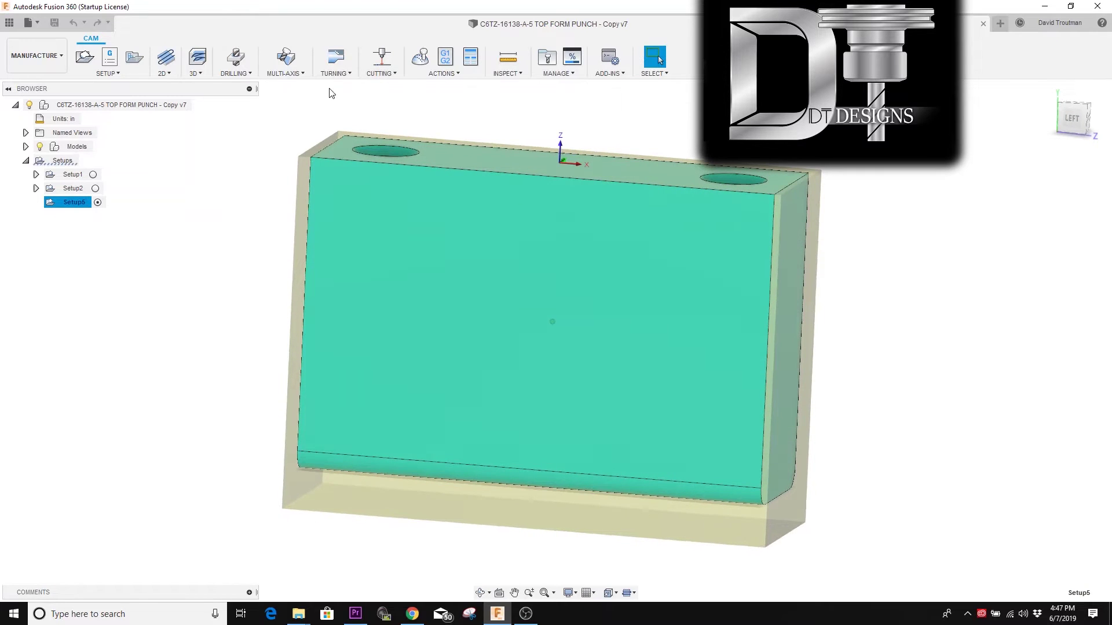
left_click(193, 60)
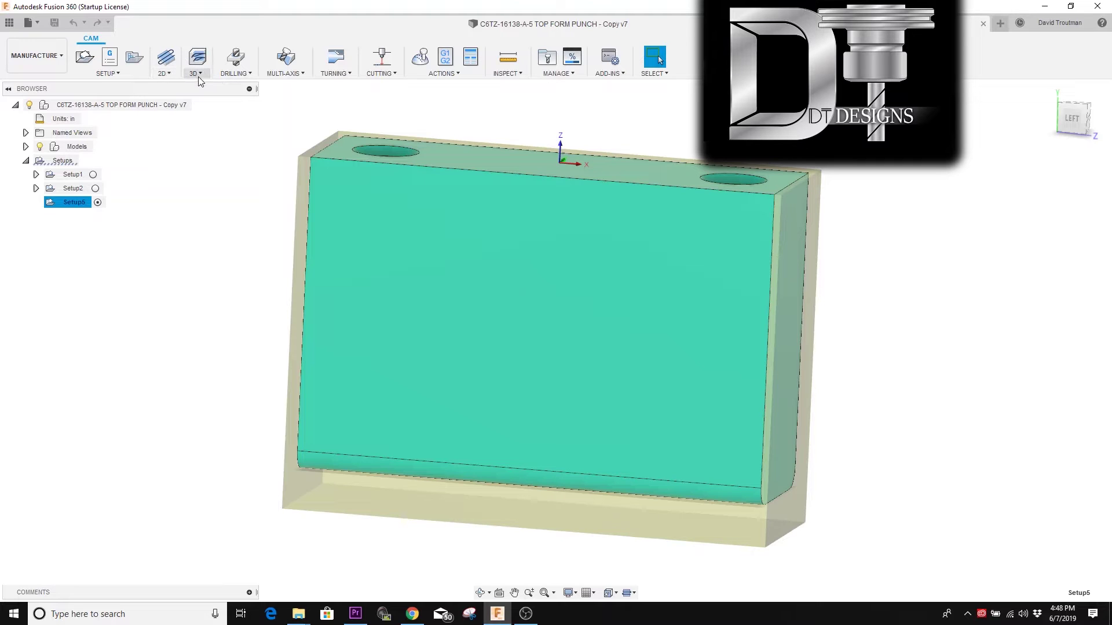
left_click(166, 74)
left_click(196, 73)
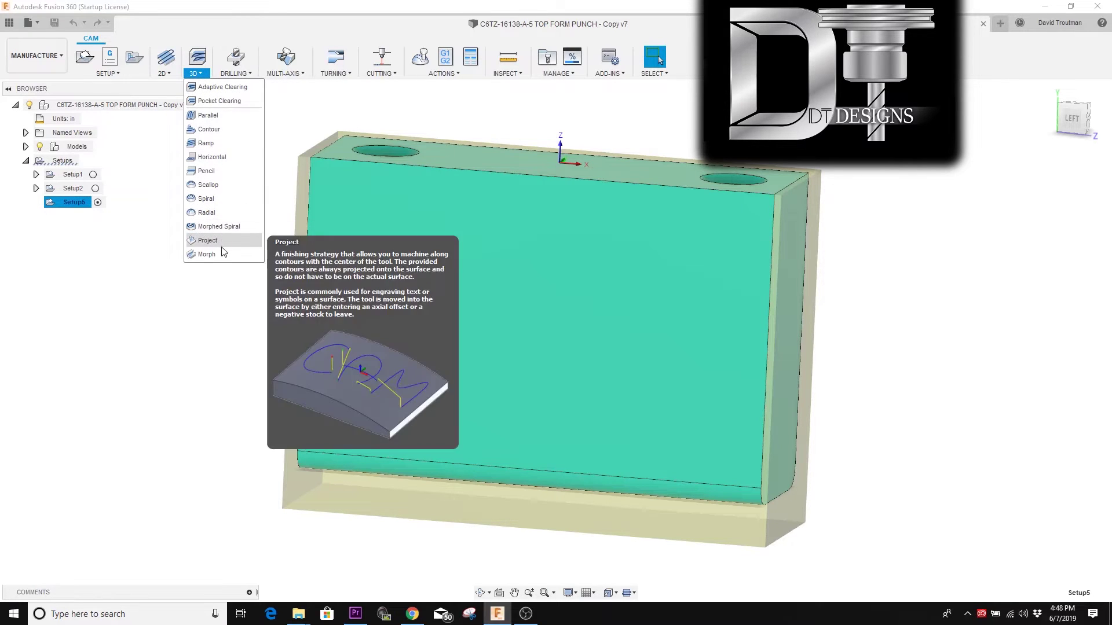
left_click(226, 74)
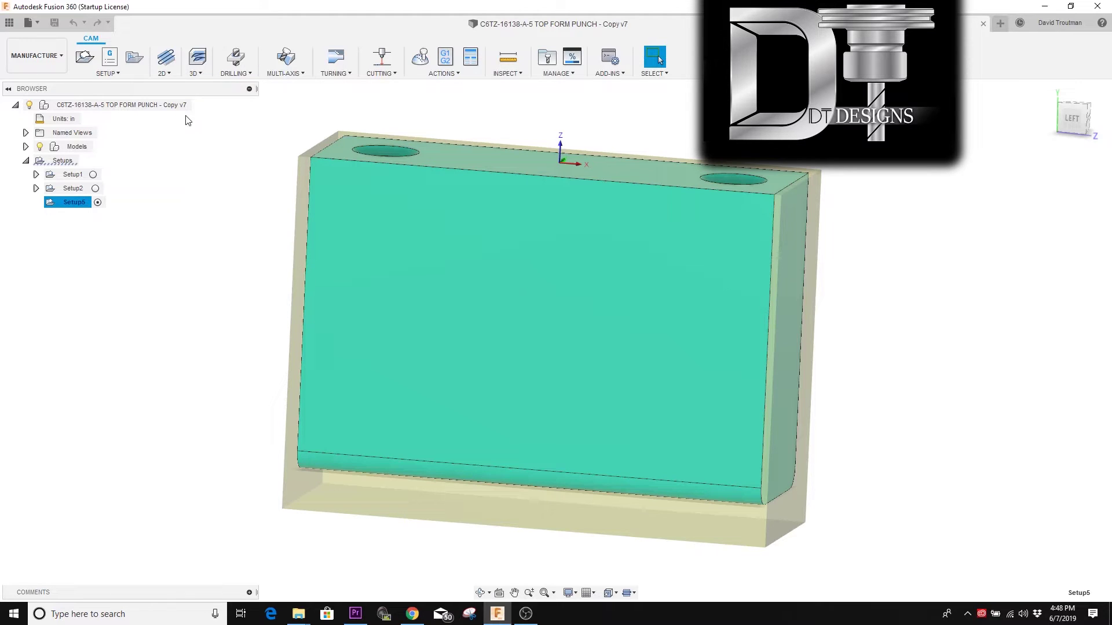
Step: Start a 2D Face operation in Setup5 and review its tool, geometry, heights, passes and linking settings
left_click(167, 60)
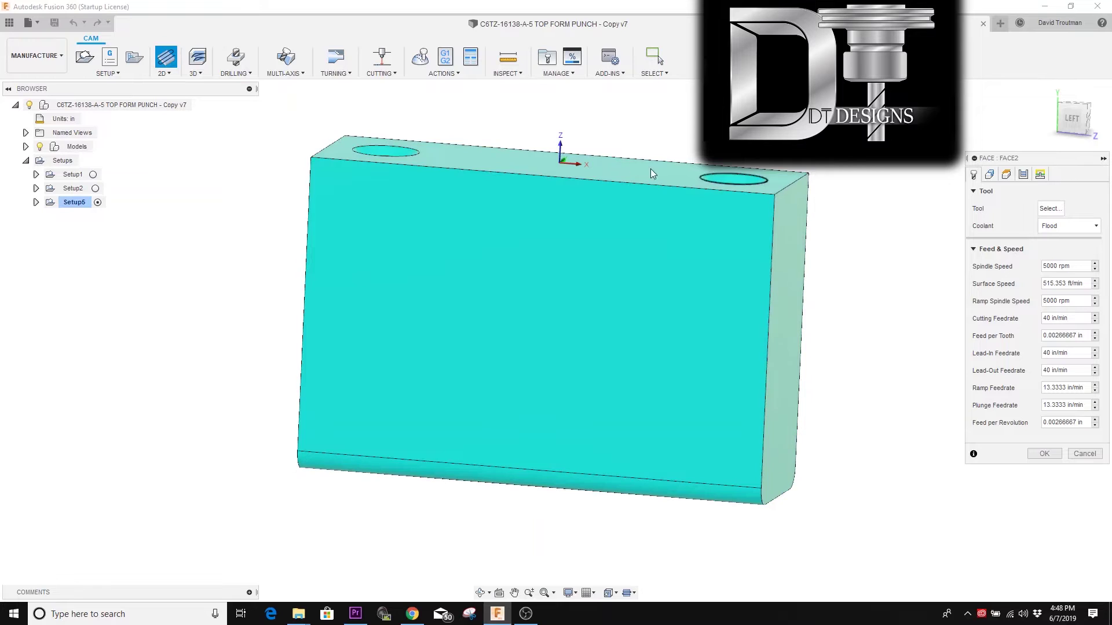
middle_click_drag(560, 156, 663, 179, "shift")
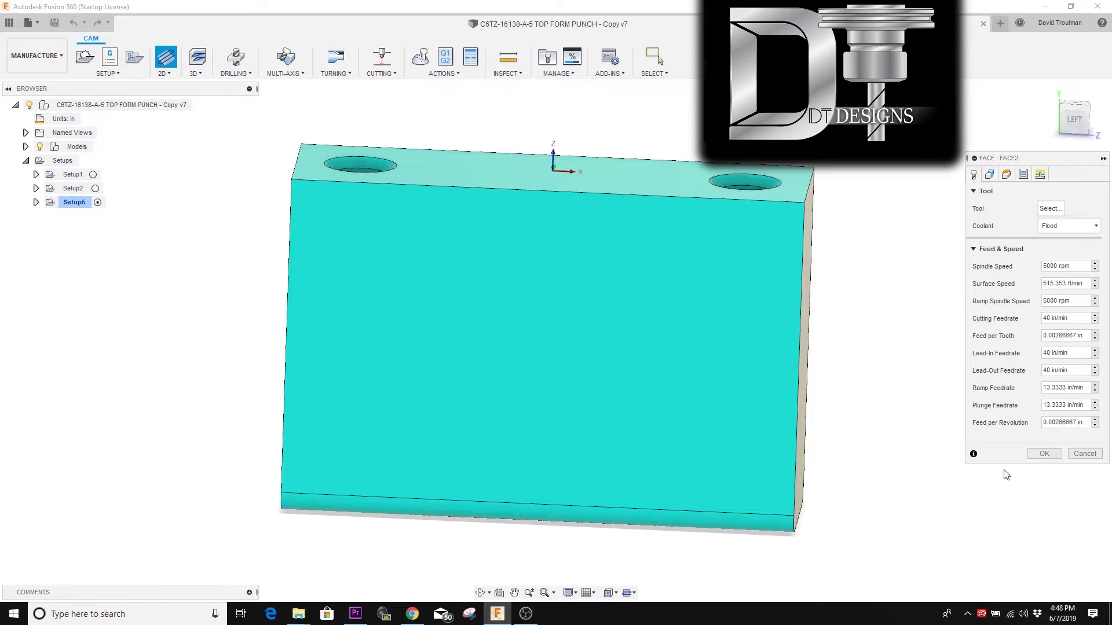
left_click(990, 174)
left_click(1006, 174)
left_click(1023, 174)
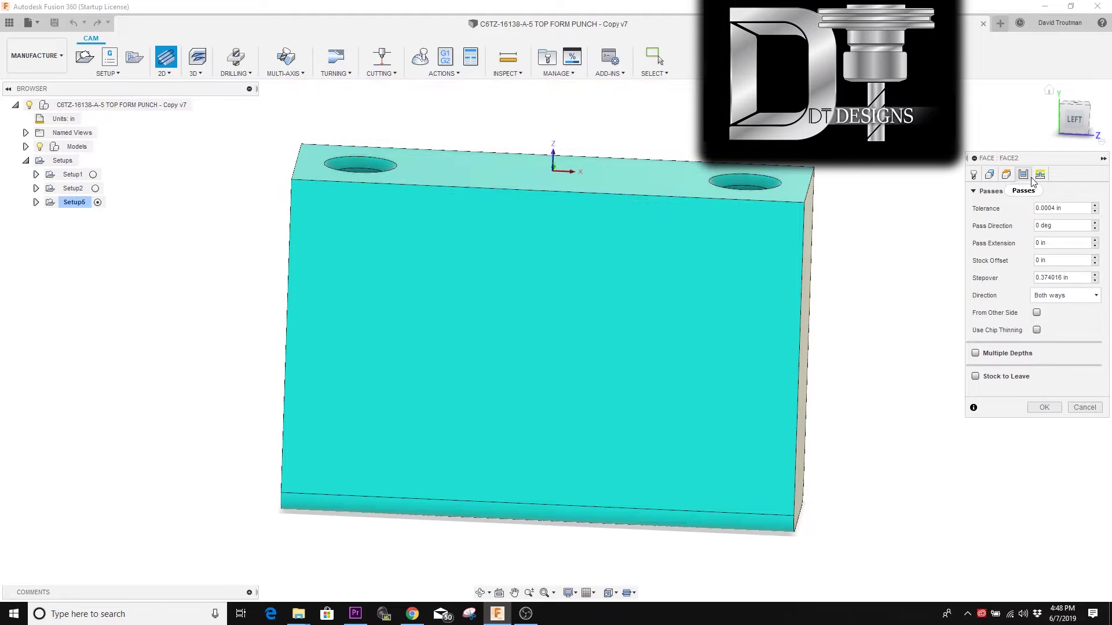
left_click(1040, 175)
left_click(973, 177)
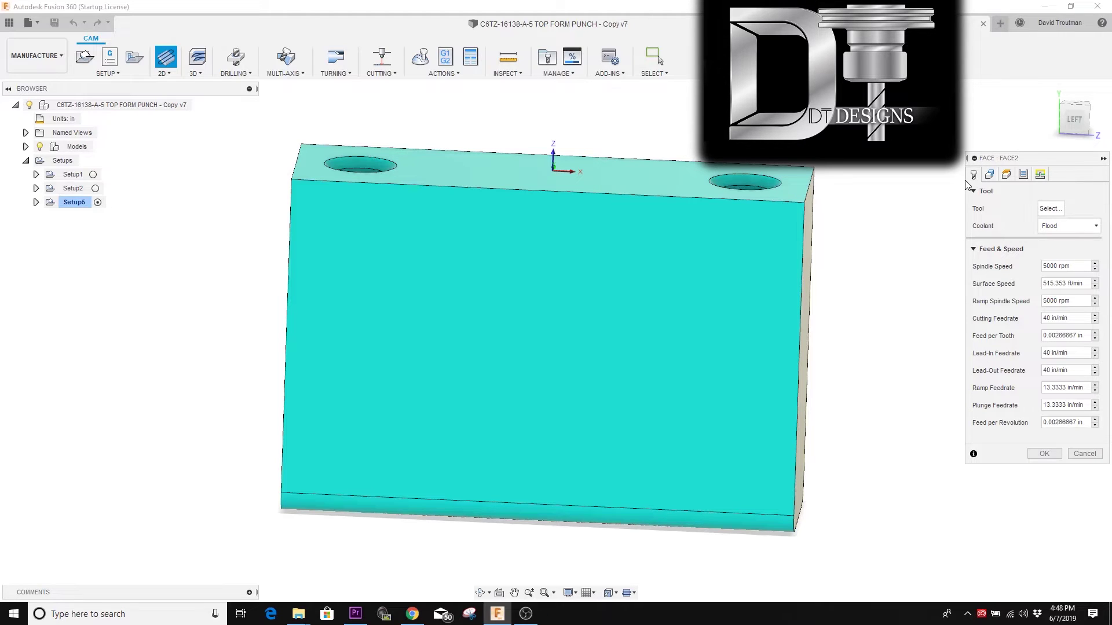
Step: Choose the 20 - Ø1/2 R0.03" bull nose mill from the document's tool library as the Face operation's tool
mouse_move(966, 184)
middle_mouse_down("shift")
mouse_move(958, 173)
mouse_move(890, 216)
mouse_move(893, 234)
middle_mouse_up("shift")
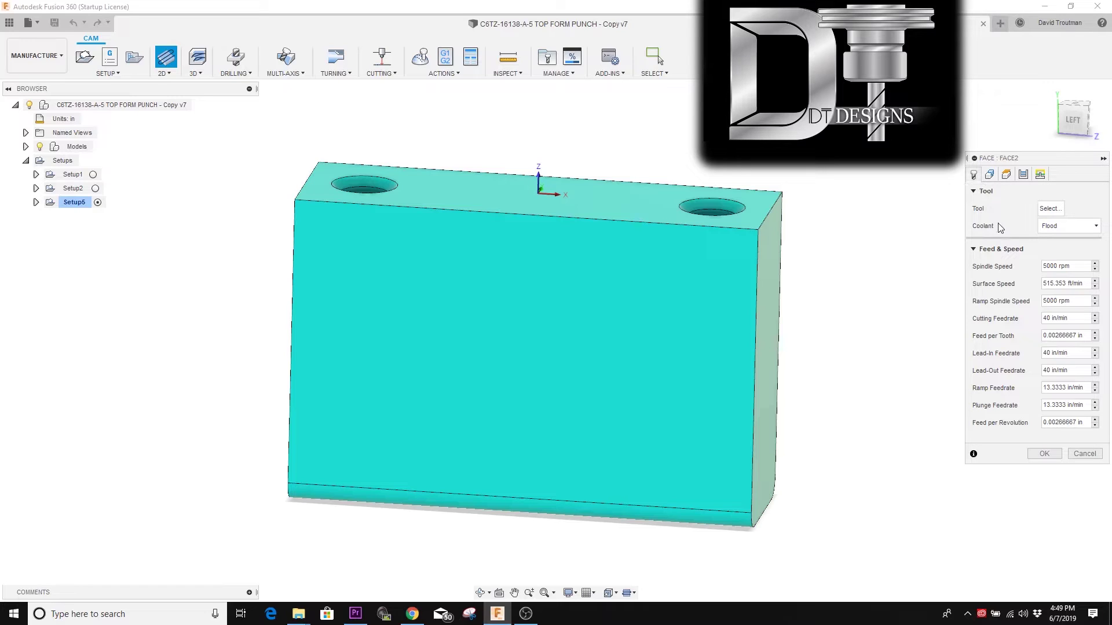
left_click(1054, 212)
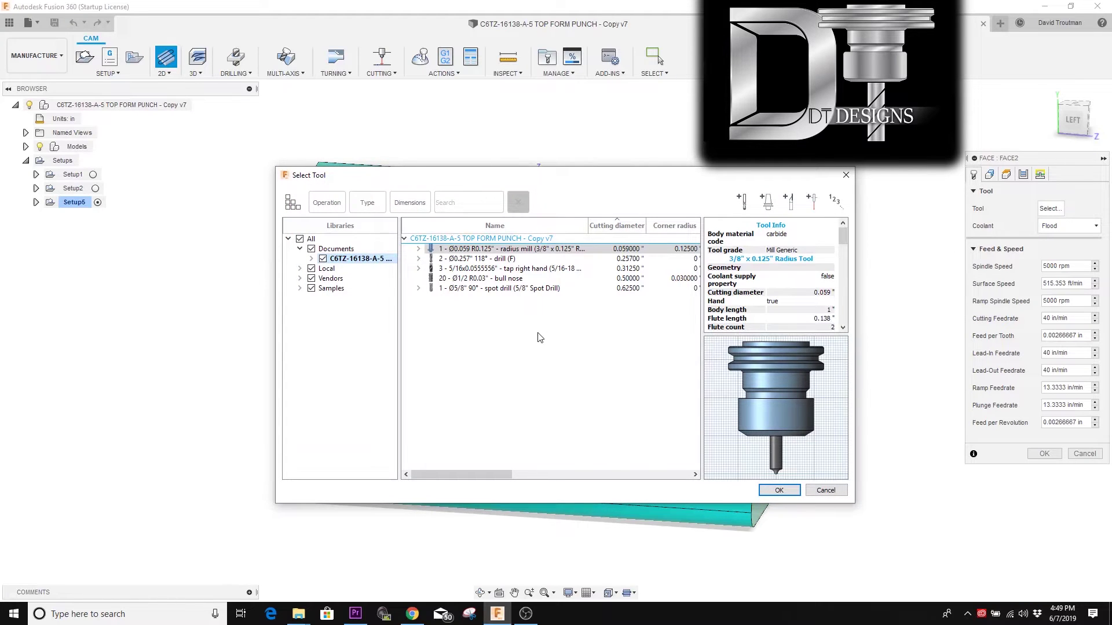
left_click(509, 278)
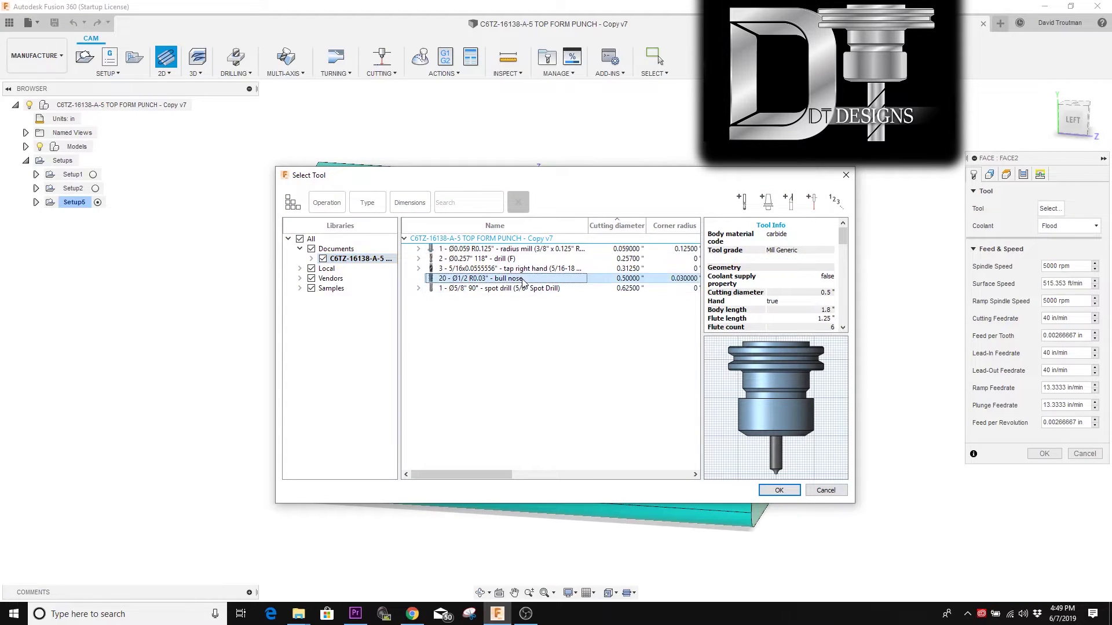
left_click(779, 490)
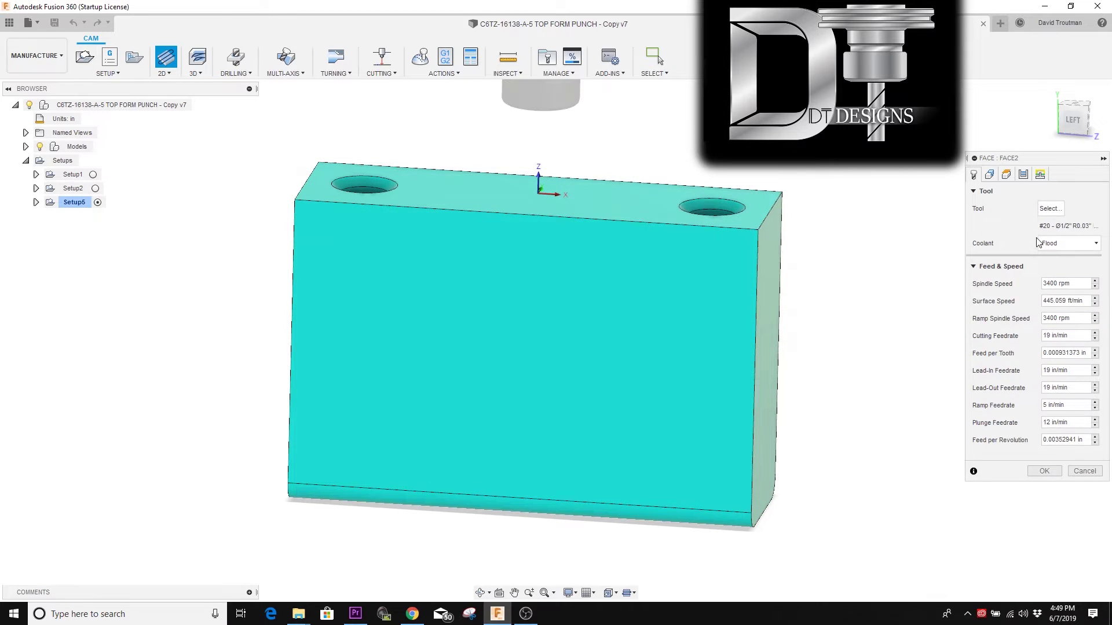
Step: Examine the bull nose tool above the part's top face and coordinate origin, from the left view and at an angle
scroll(855, 329, "down", 1)
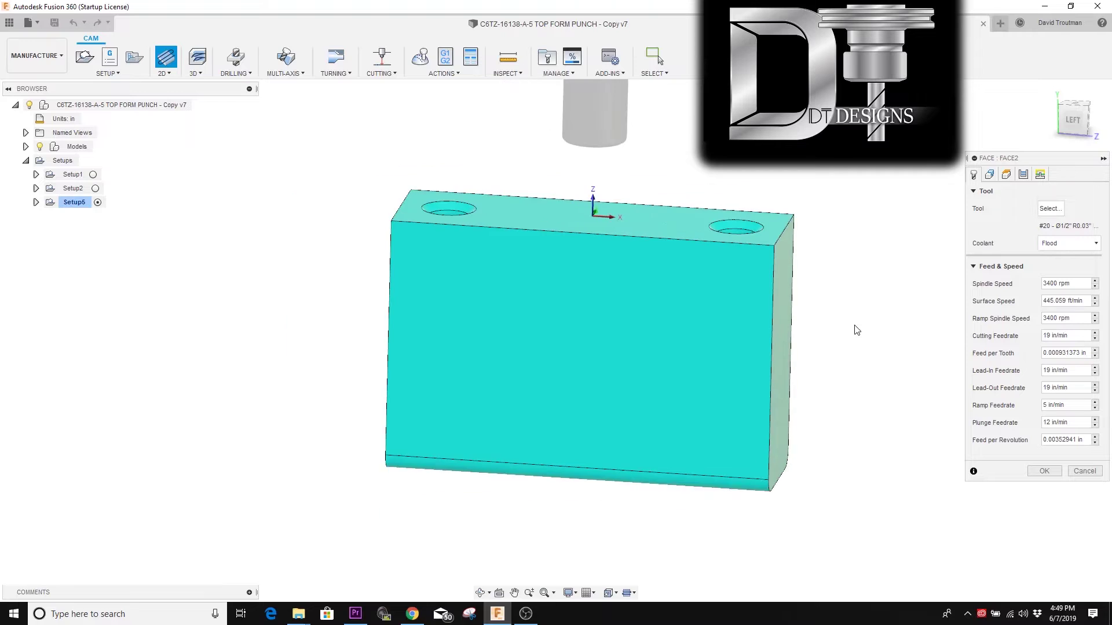
left_click(1068, 121)
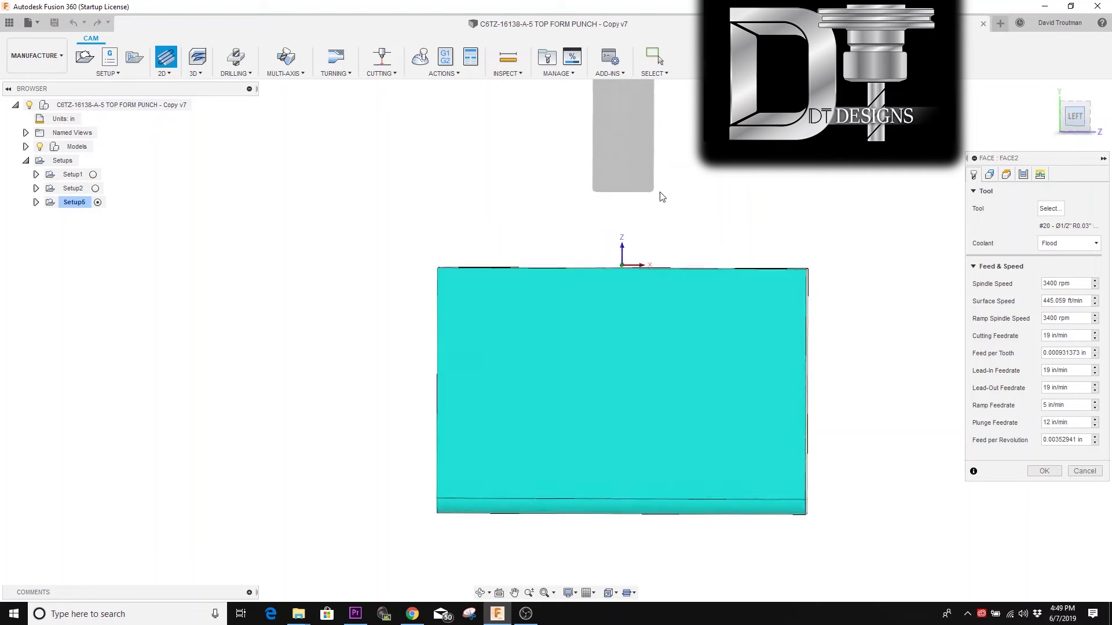
scroll(660, 195, "up", 5)
scroll(663, 197, "down", 5)
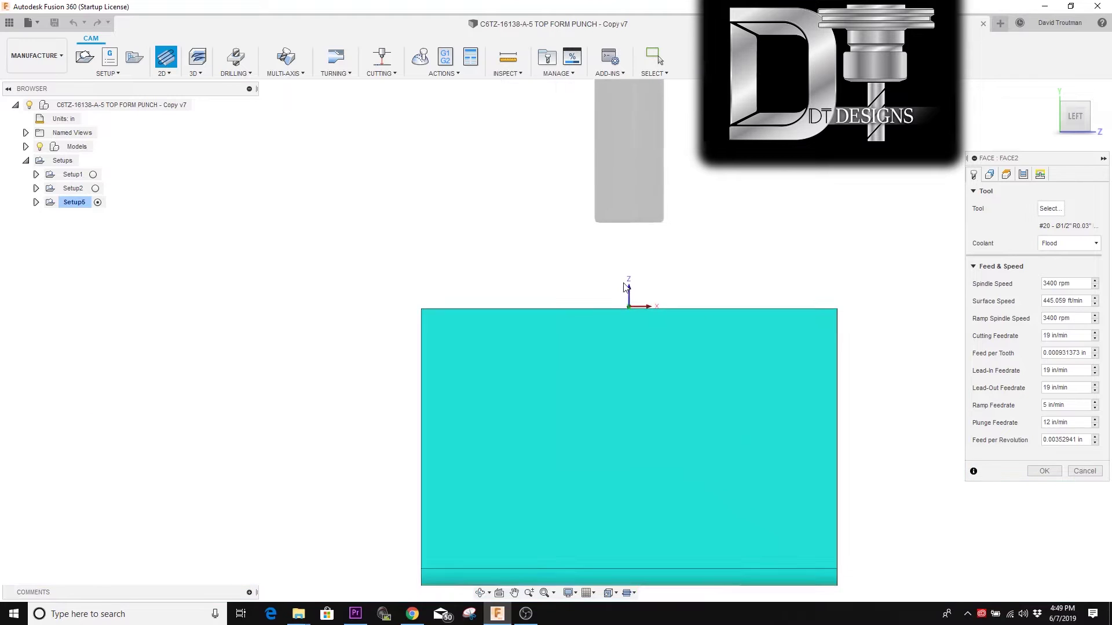
middle_click_drag(599, 304, 841, 243, "shift")
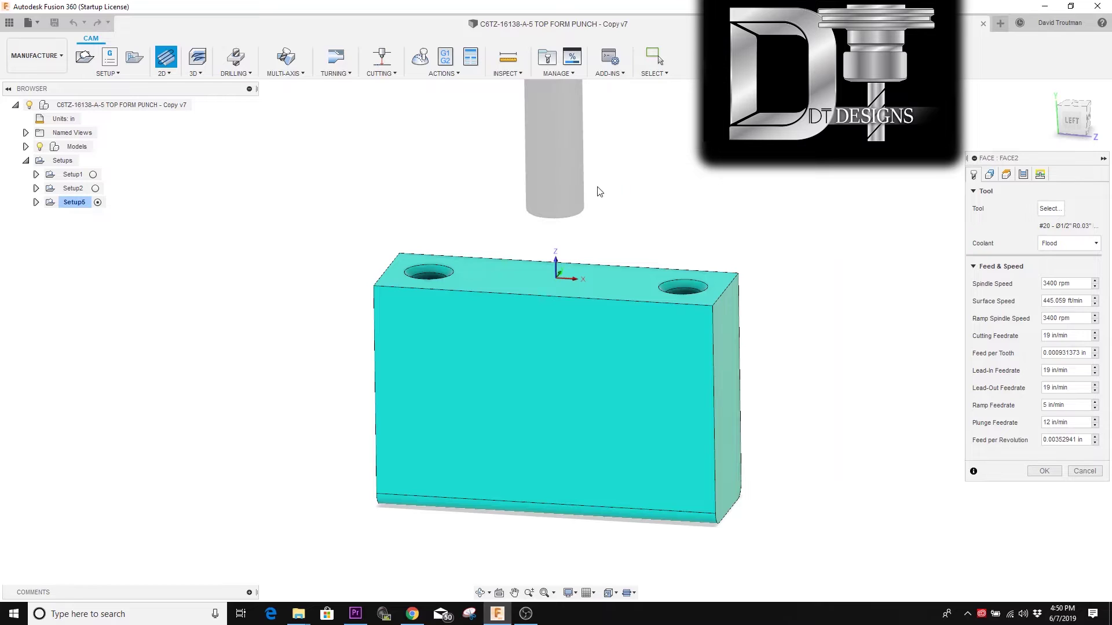
scroll(585, 214, "down", 1)
scroll(374, 286, "down", 1)
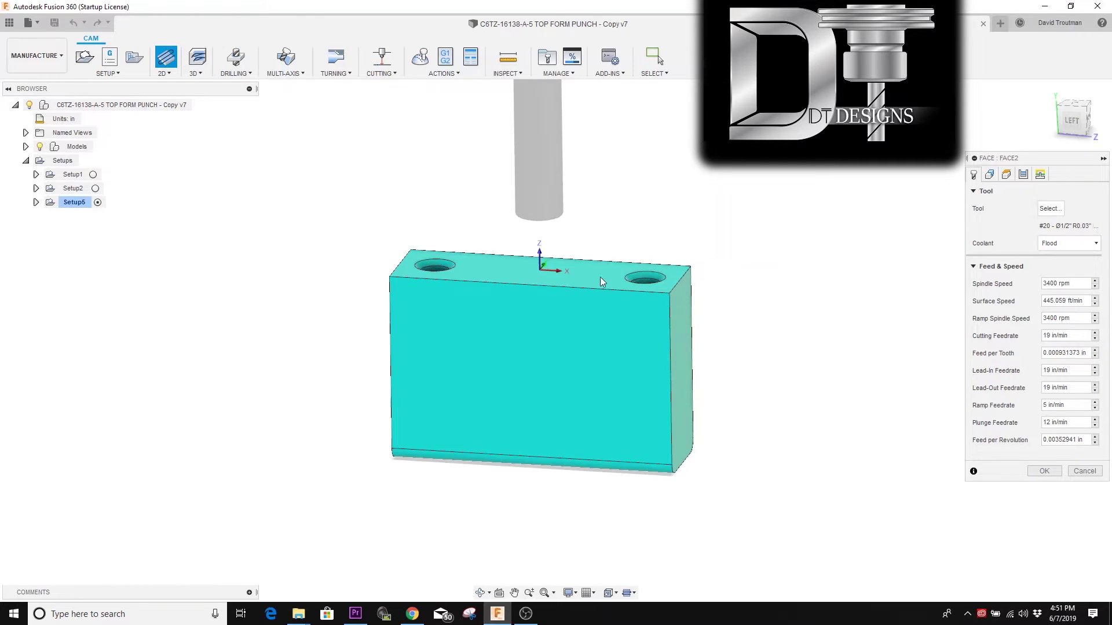
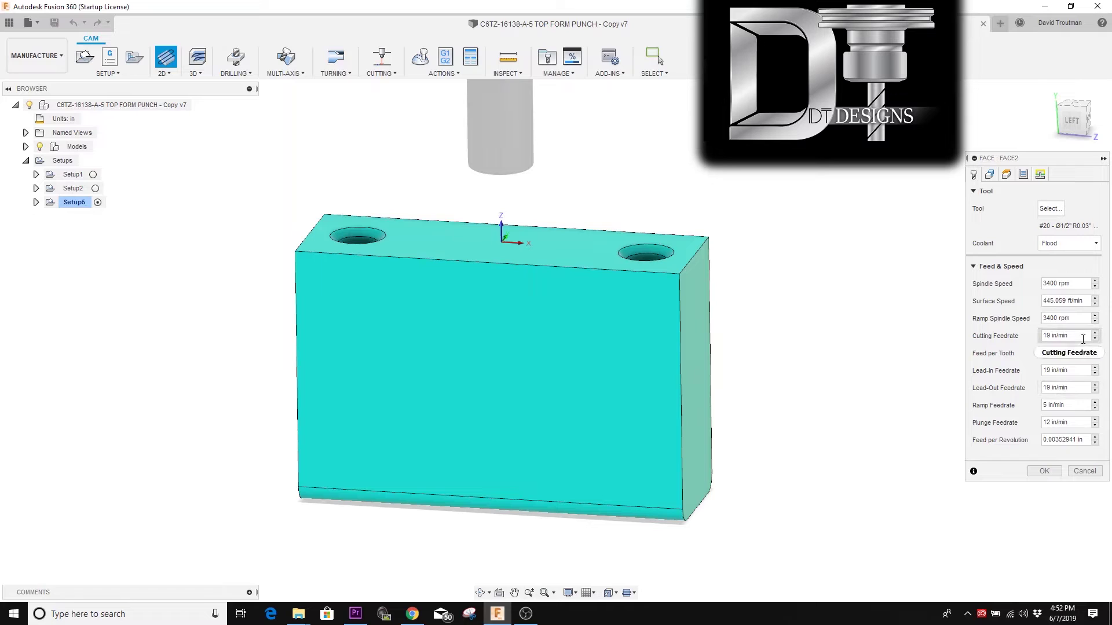
Step: Set the Face operation's cutting feedrate to 25 in/min
left_click(1060, 335)
type("25")
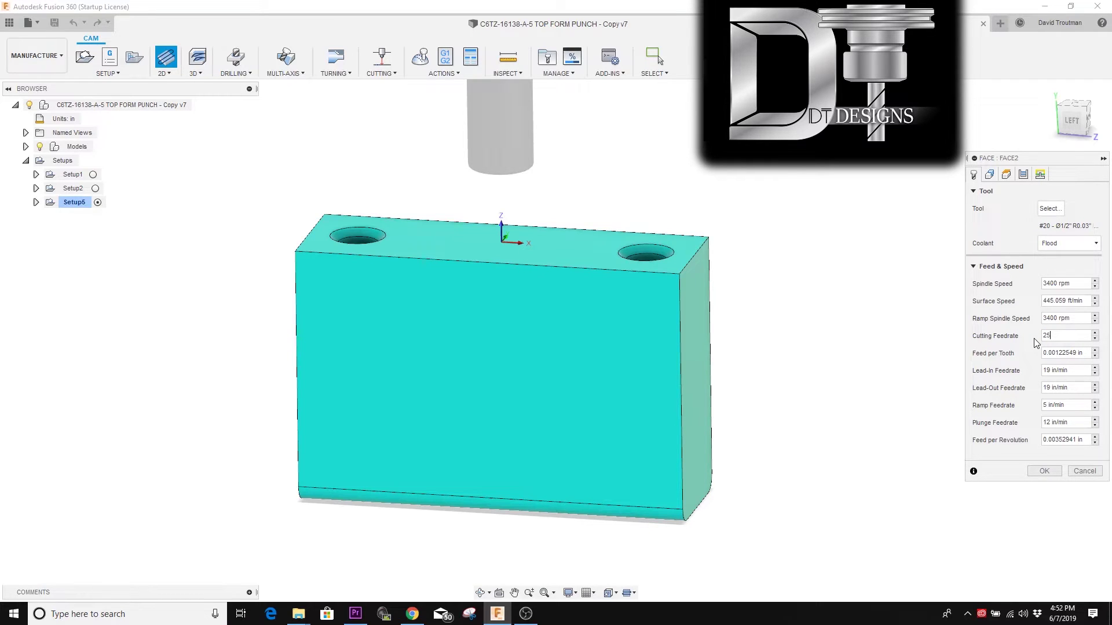
key("Tab")
left_click(1018, 378)
Step: Review the Face operation's stock contour selection and tool orientation option against the stock outline on the part
left_click(990, 177)
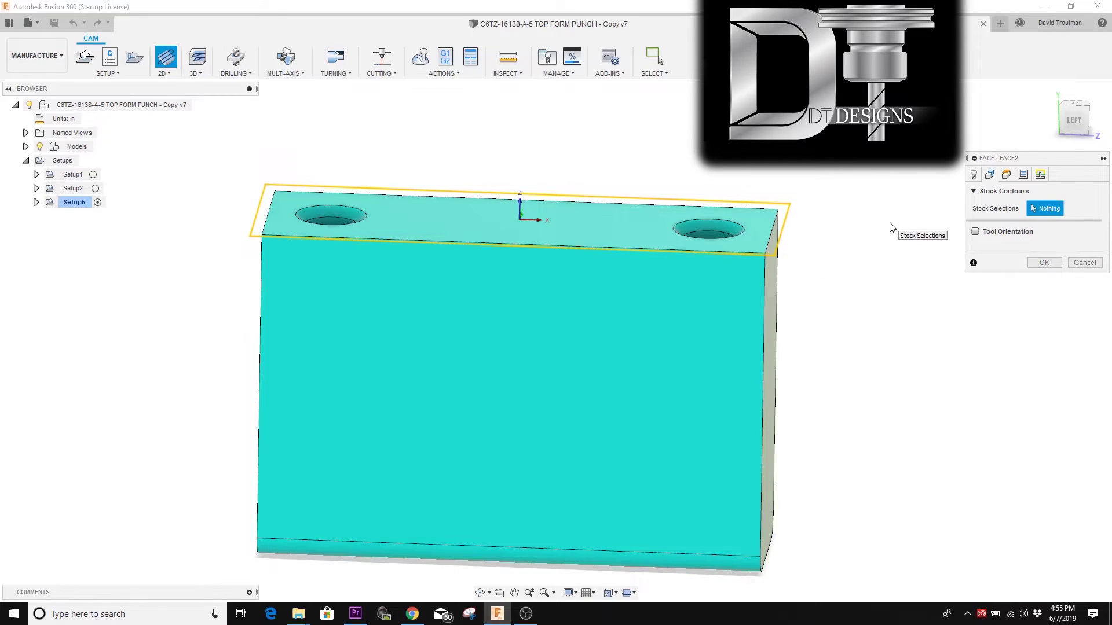
mouse_move(1052, 230)
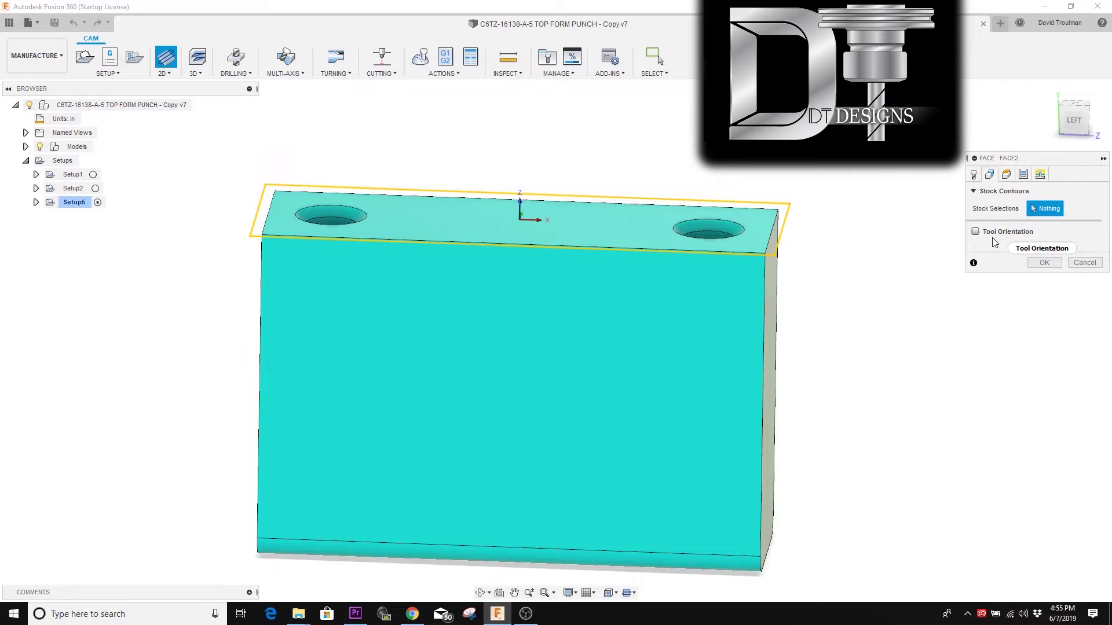
mouse_move(994, 242)
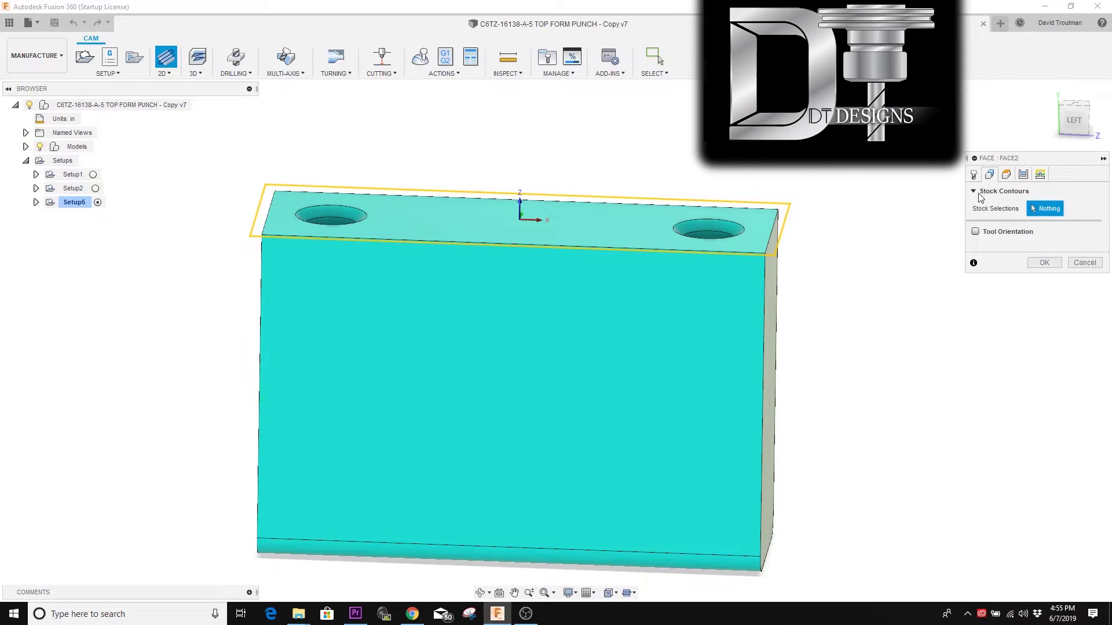
Step: Inspect the Face operation's clearance, retract, feed, top and bottom height planes over the part, from the left view, above and at an angle
left_click(1005, 175)
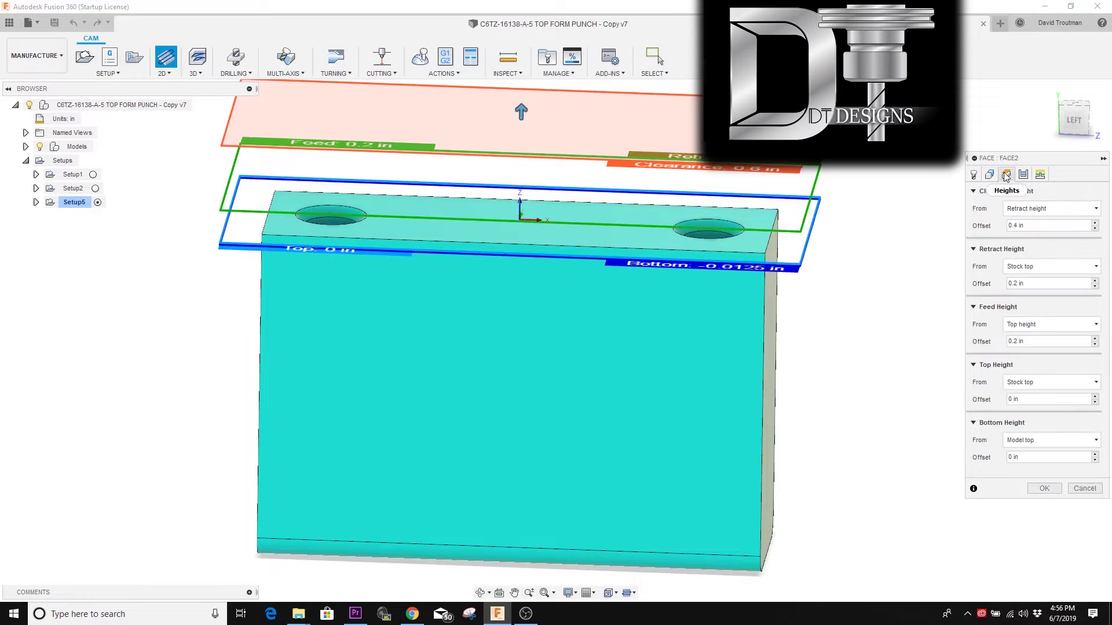
scroll(835, 447, "down", 3)
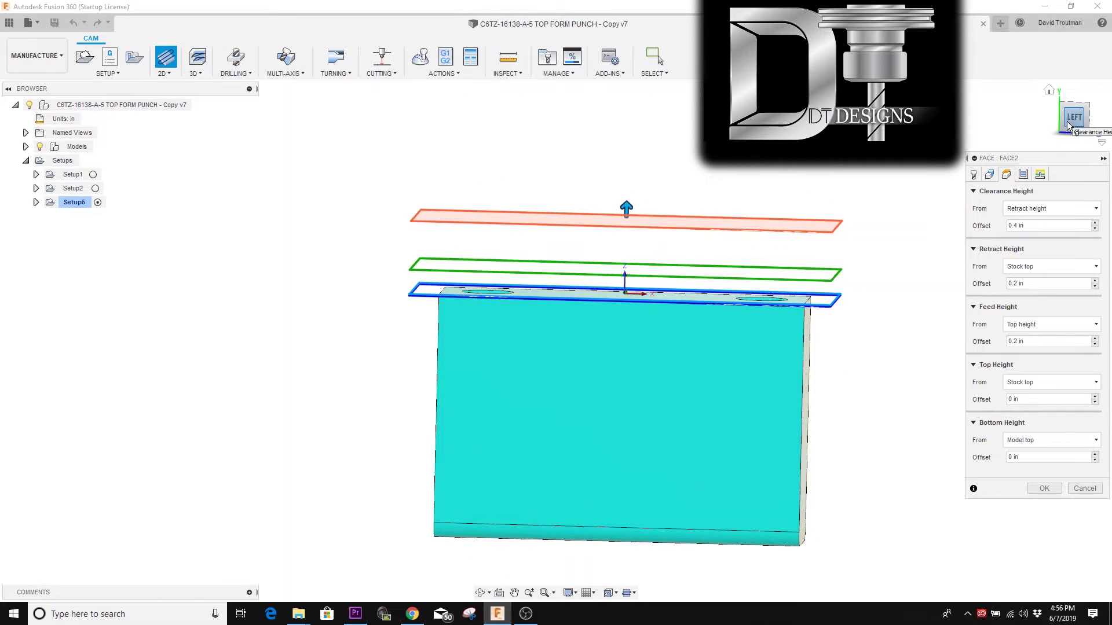
scroll(822, 293, "up", 5)
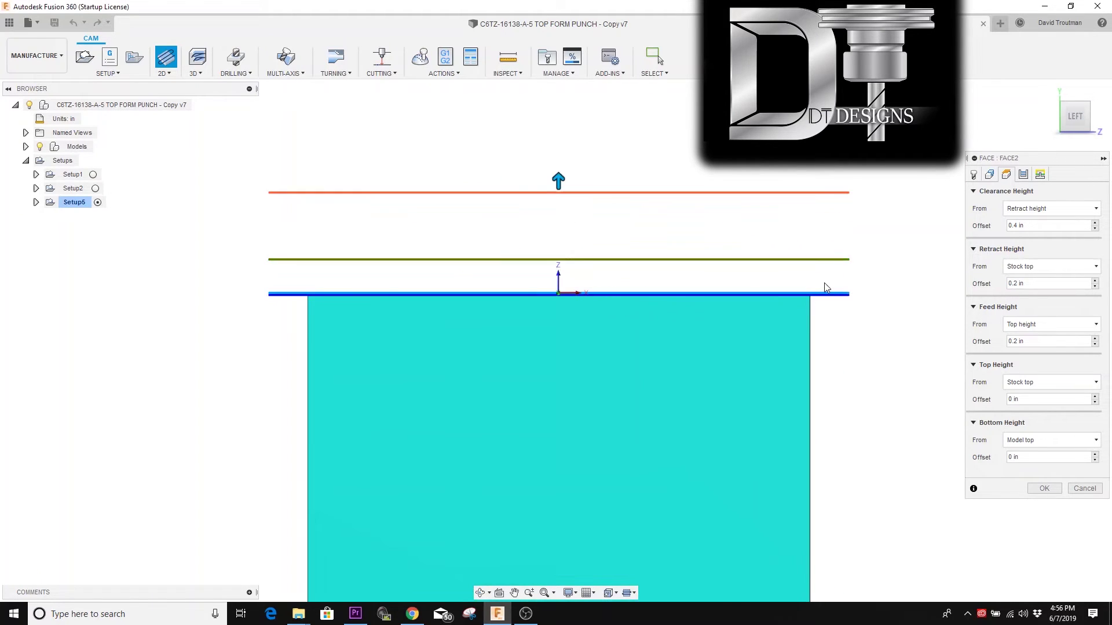
scroll(787, 370, "down", 2)
scroll(631, 255, "up", 4)
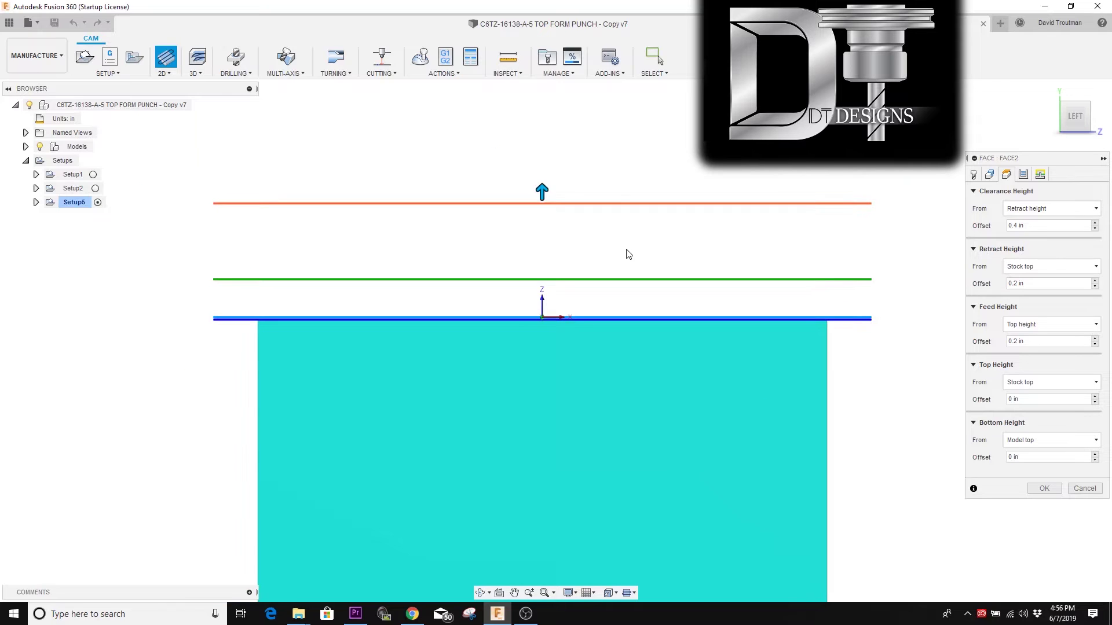
scroll(672, 322, "up", 4)
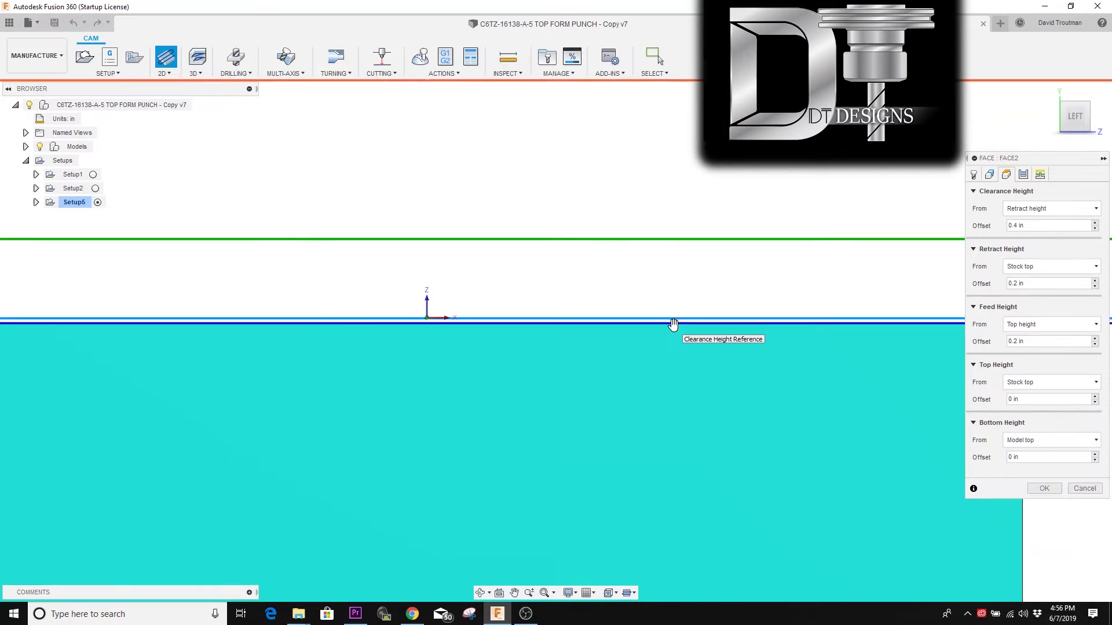
scroll(729, 320, "down", 3)
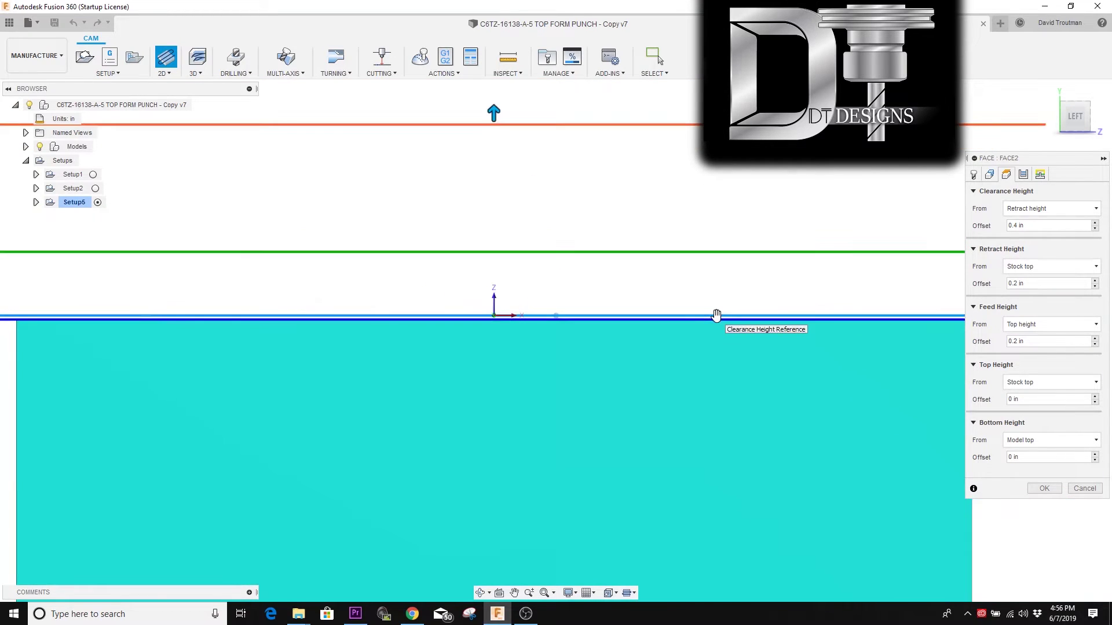
scroll(716, 316, "down", 3)
mouse_move(716, 316)
middle_mouse_down("shift")
mouse_move(806, 389)
mouse_move(592, 415)
mouse_move(718, 416)
mouse_move(708, 451)
mouse_move(712, 434)
middle_mouse_up("shift")
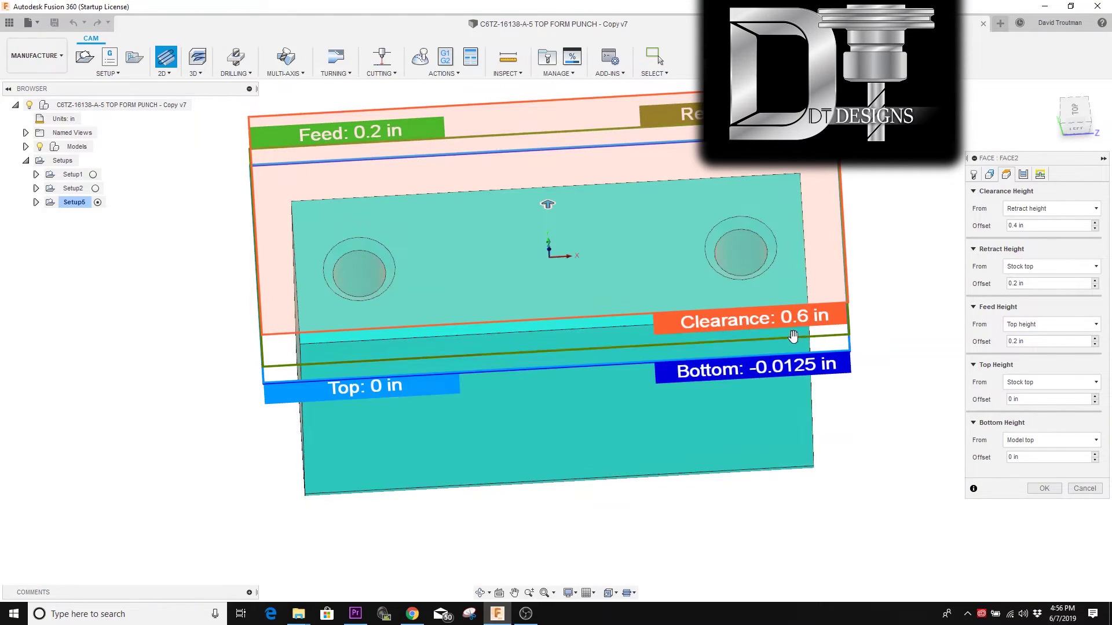
middle_click_drag(743, 382, 842, 279, "shift")
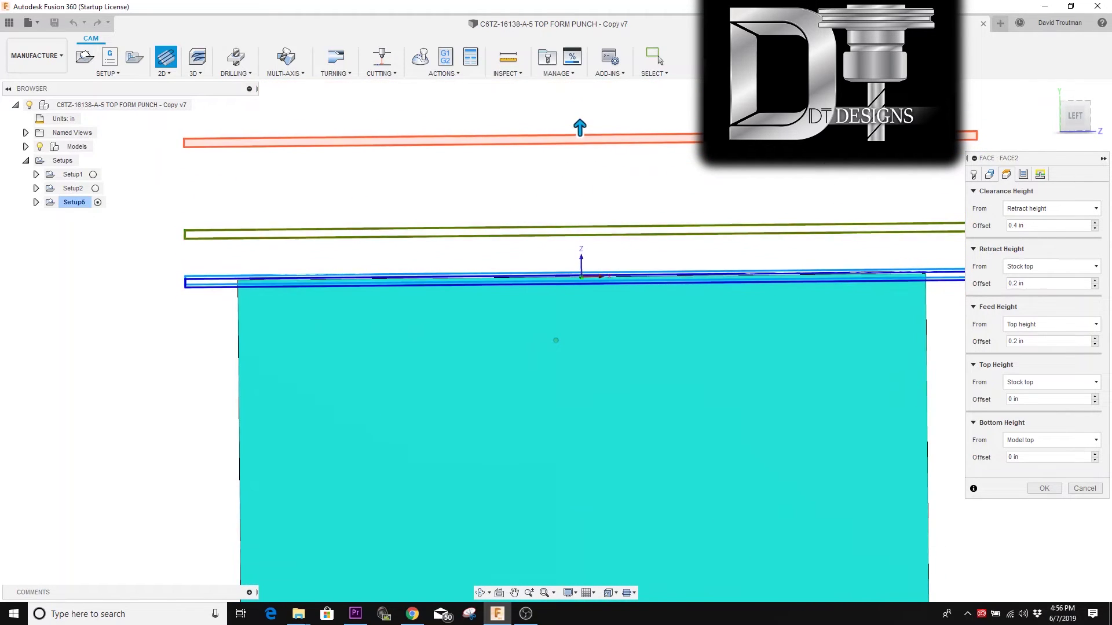
middle_click_drag(822, 169, 802, 377, "shift")
middle_click_drag(524, 312, 888, 304, "shift")
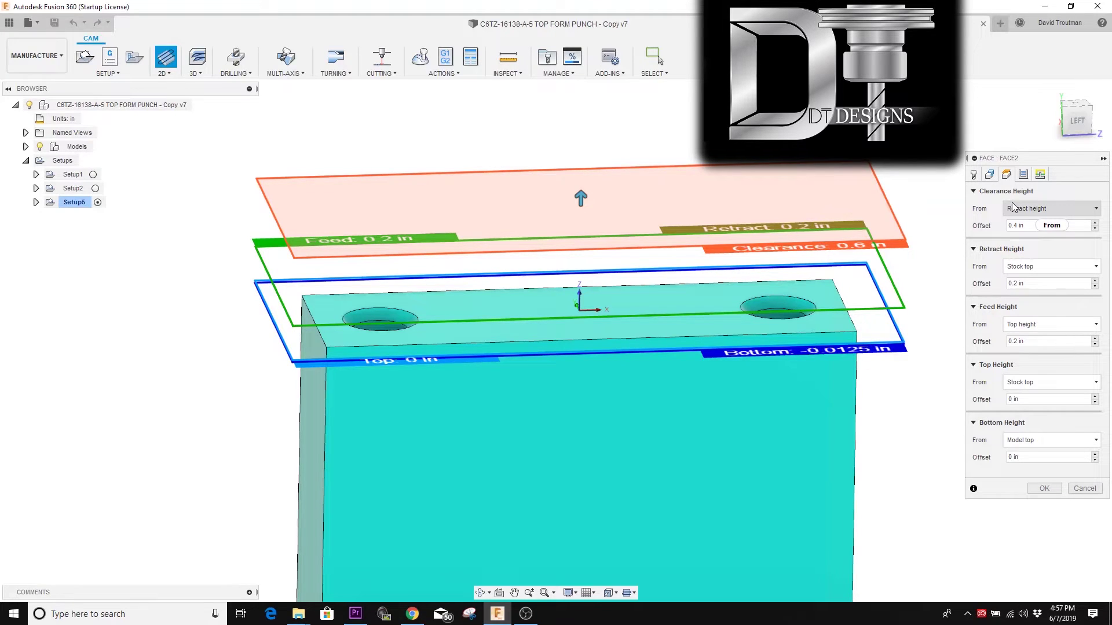
Step: Review the clearance height's reference and offset while viewing its plane above the part from several angles
mouse_move(1013, 207)
mouse_move(1097, 210)
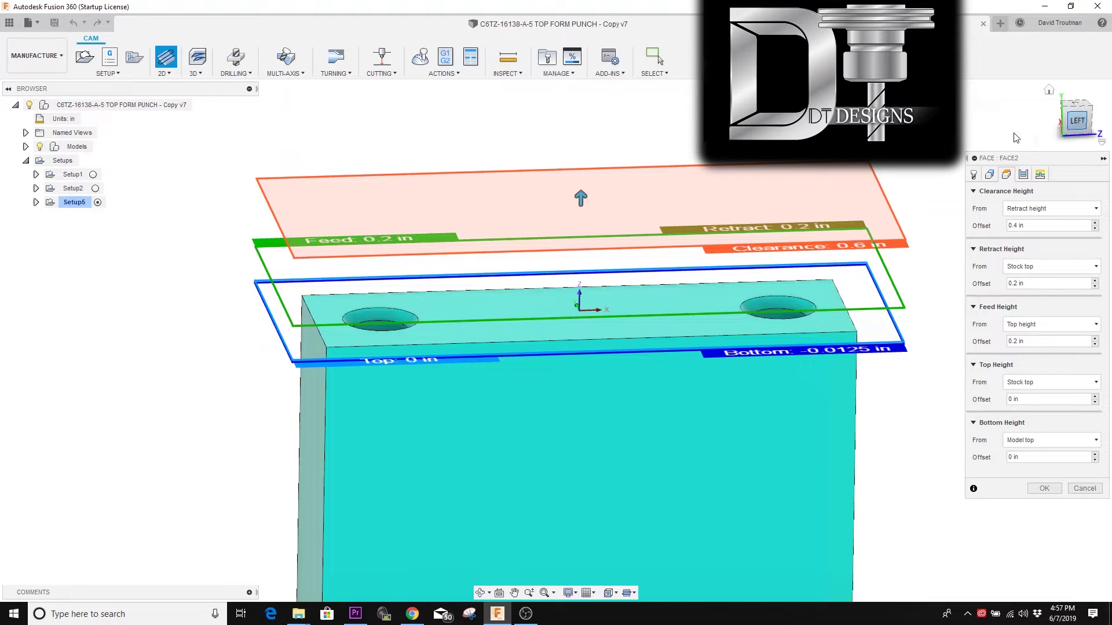
middle_click_drag(1016, 138, 669, 340, "shift")
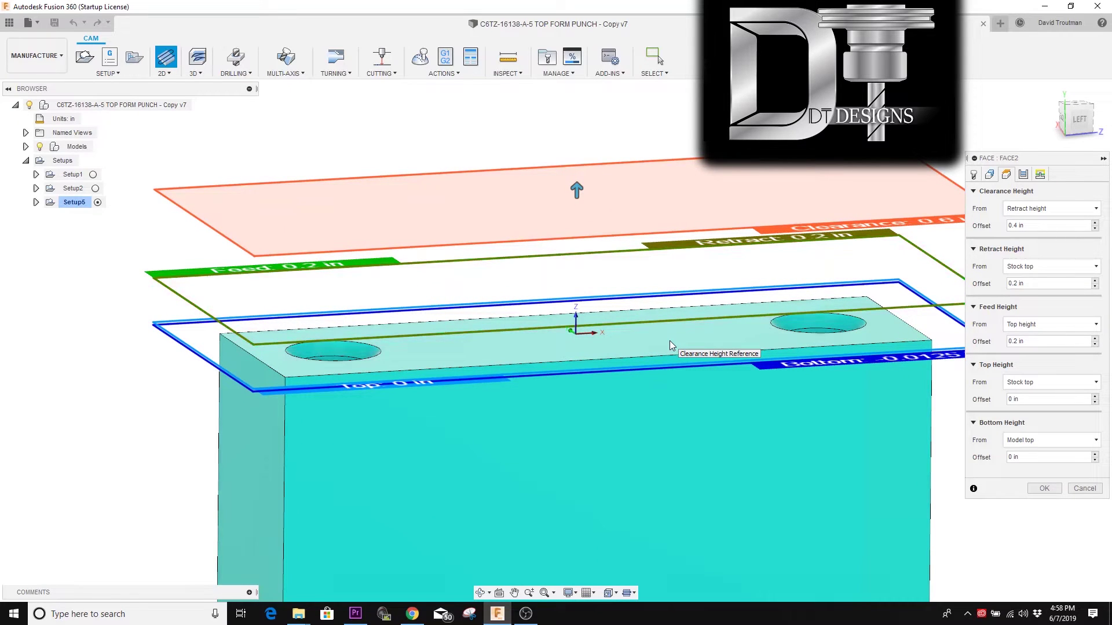
middle_click_drag(688, 132, 1088, 211, "shift")
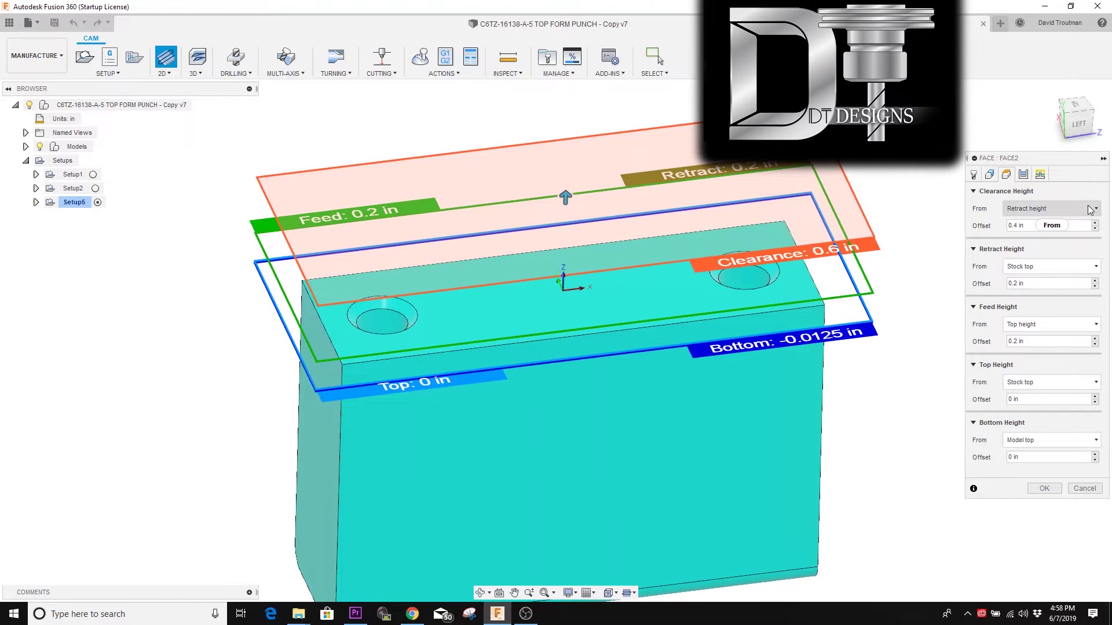
mouse_move(1091, 210)
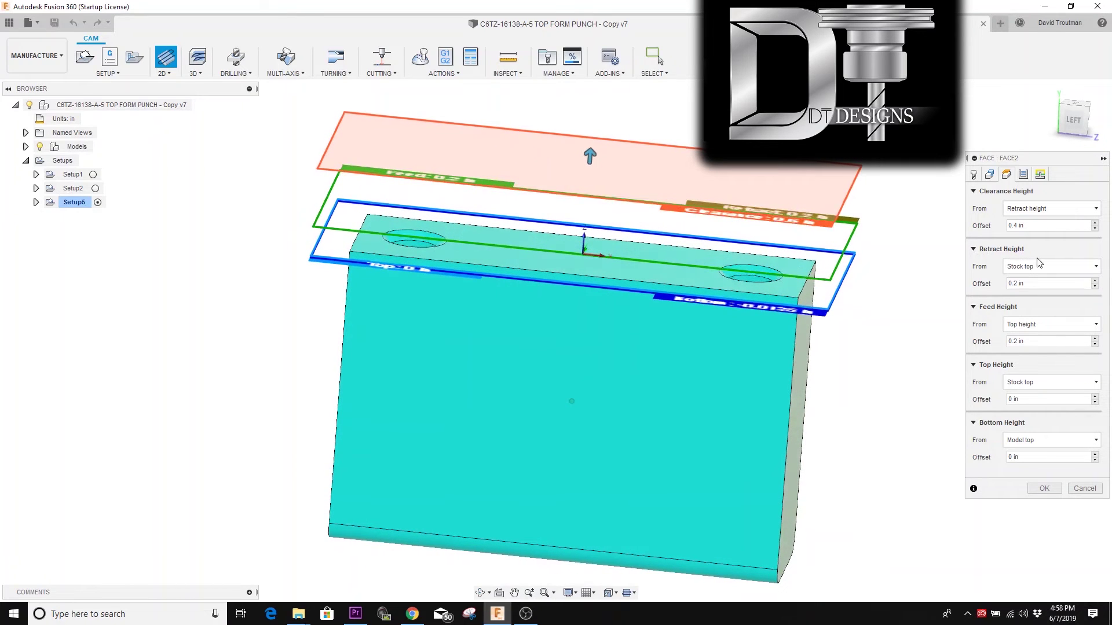
Step: Review the retract height's reference and offset, comparing its plane with the stock top in the left view and at an angle
mouse_move(1048, 262)
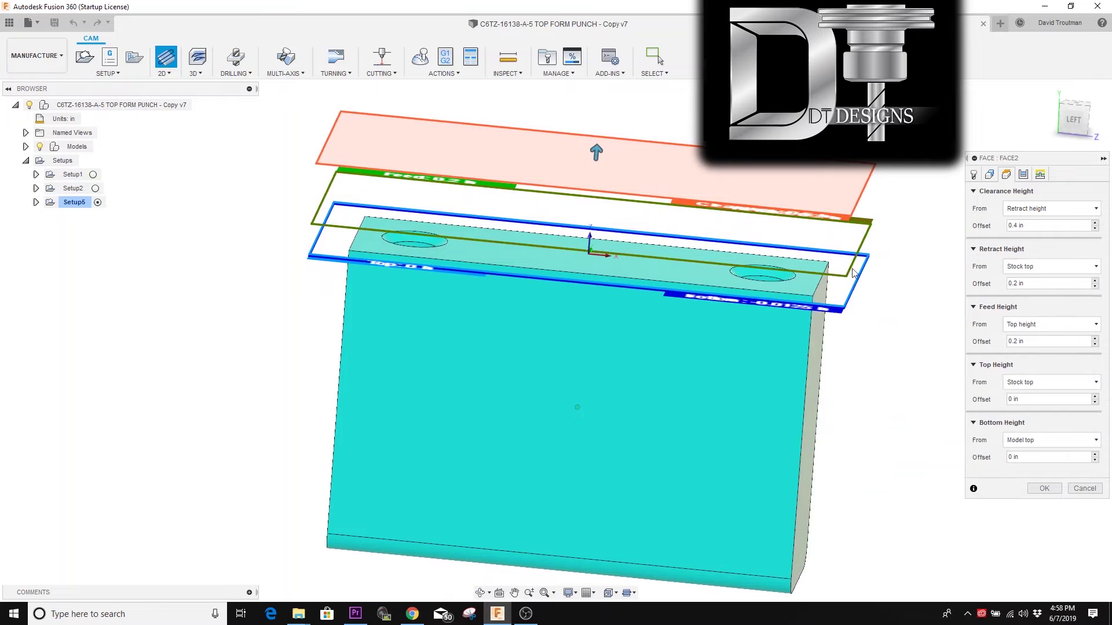
middle_click_drag(666, 276, 634, 258, "shift")
left_click(1075, 116)
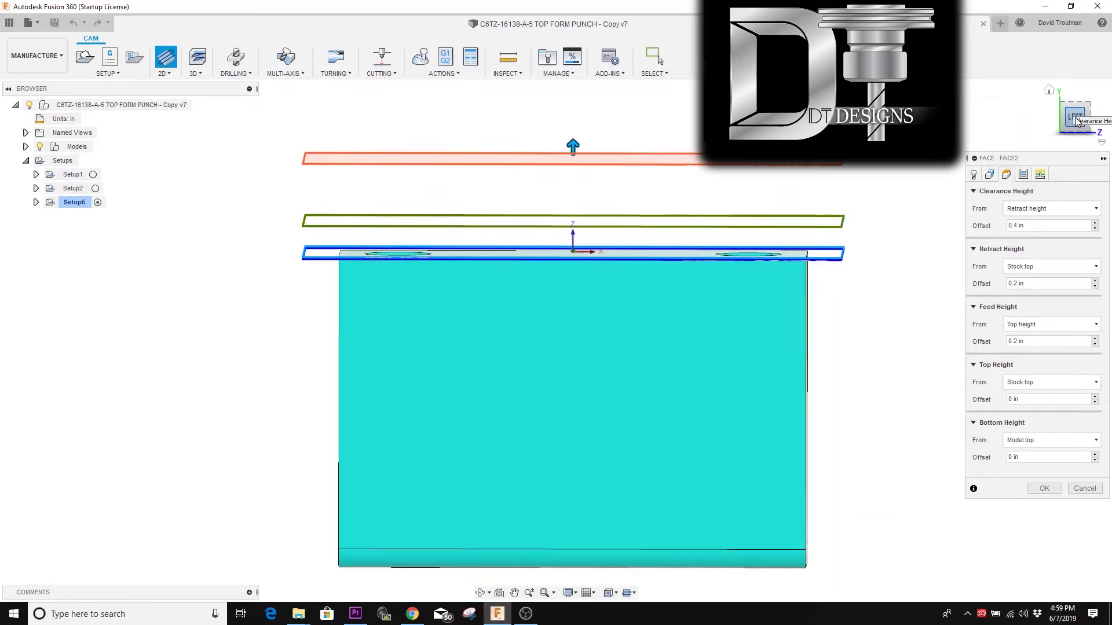
scroll(923, 286, "up", 3)
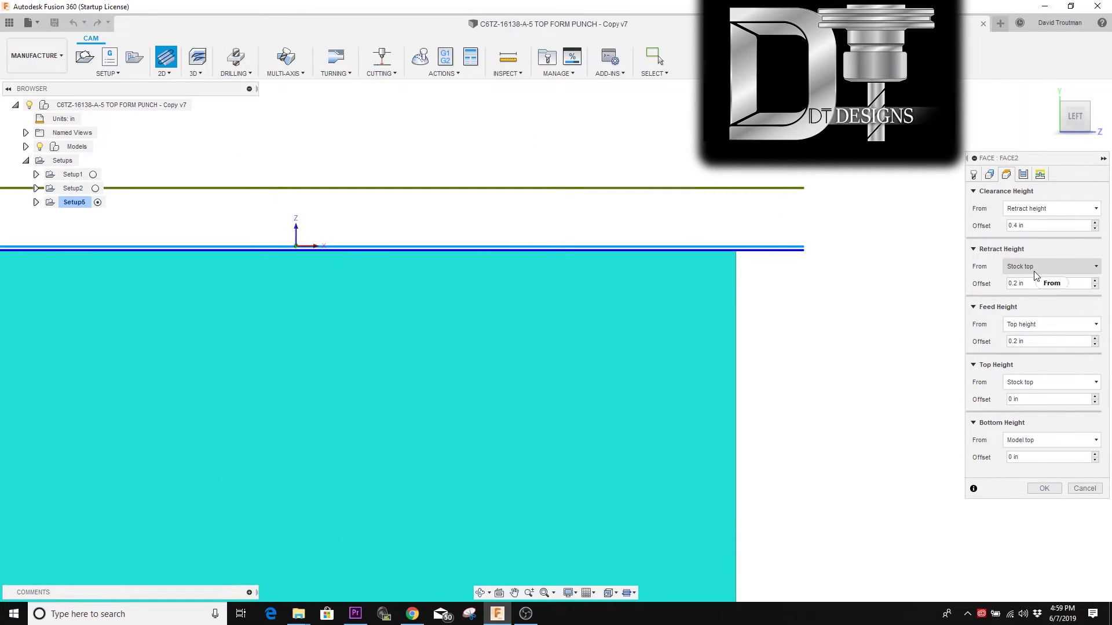
scroll(830, 223, "down", 2)
middle_click_drag(936, 243, 549, 231, "shift")
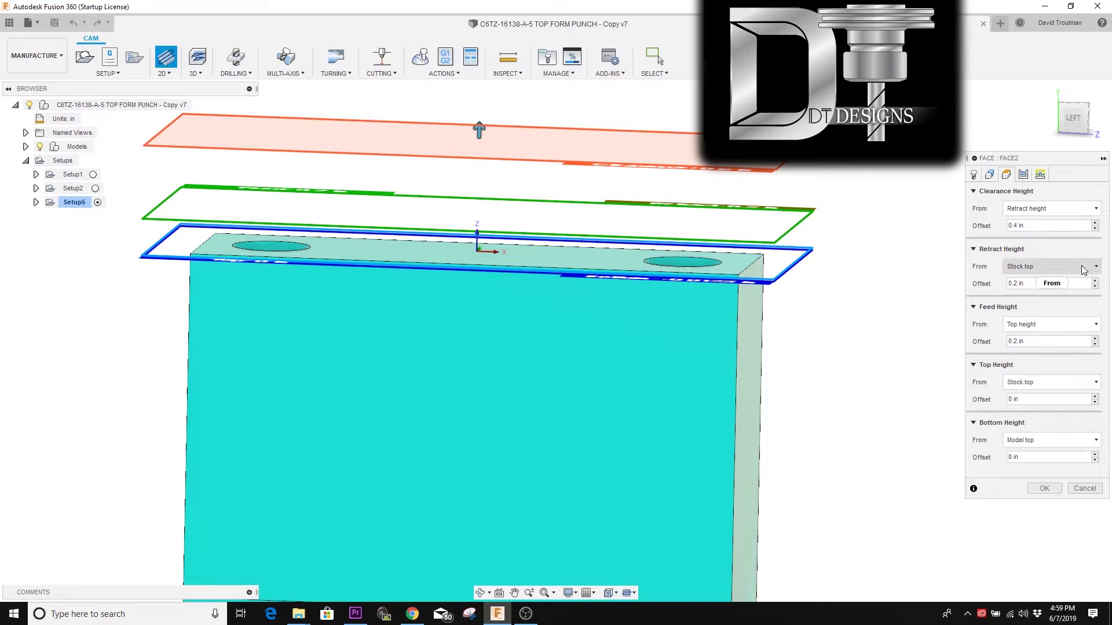
mouse_move(1084, 270)
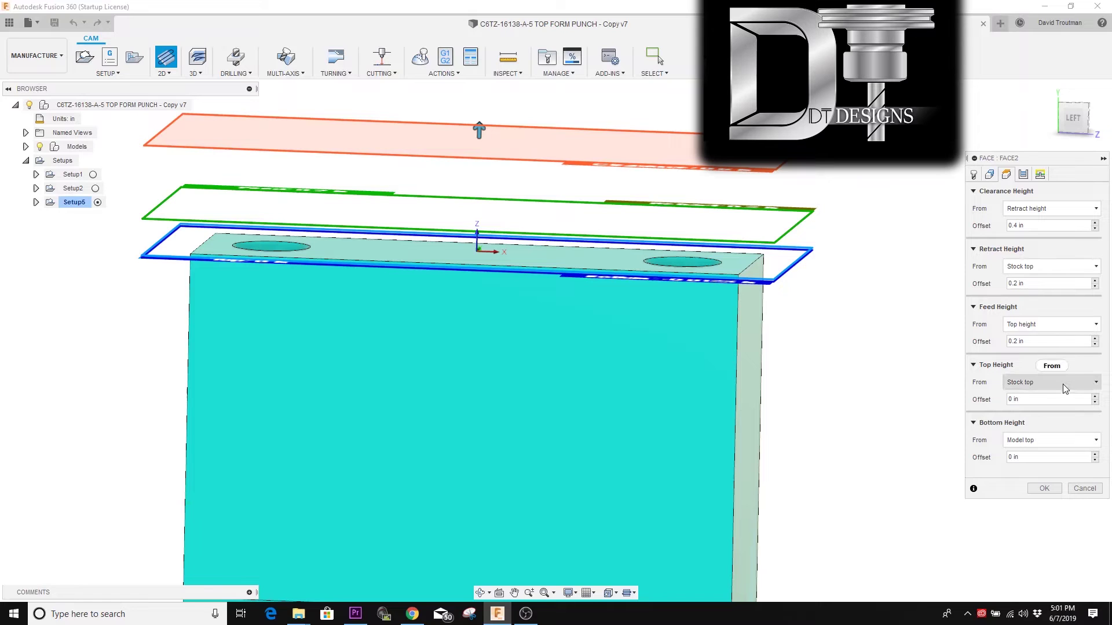
Step: Review the references and offsets of the top, bottom and feed heights with the whole part in view
mouse_move(1062, 384)
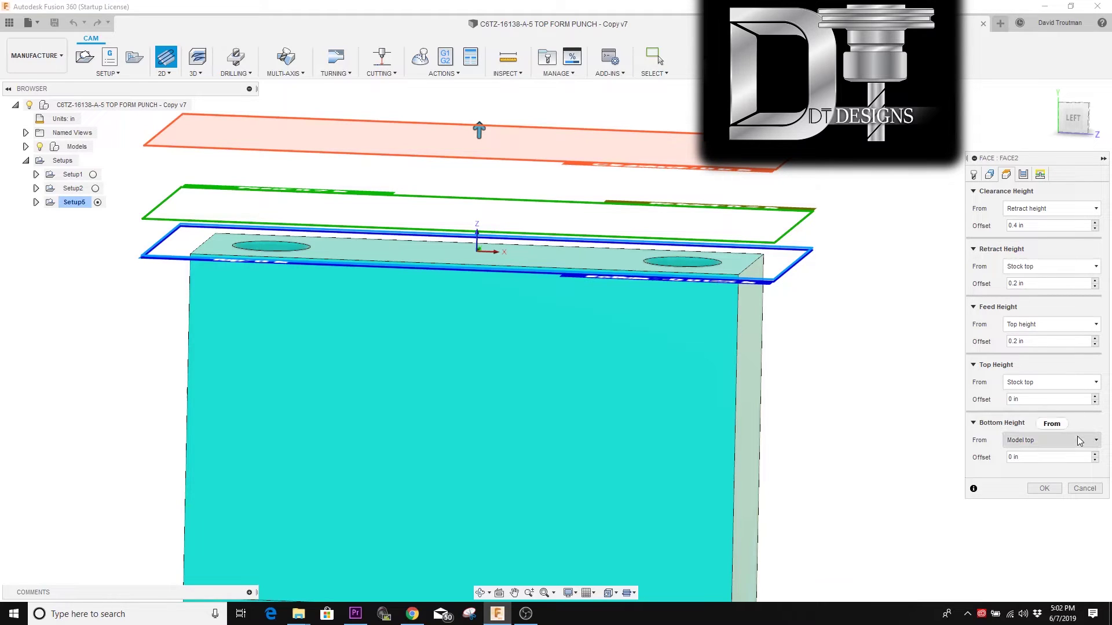
mouse_move(1077, 443)
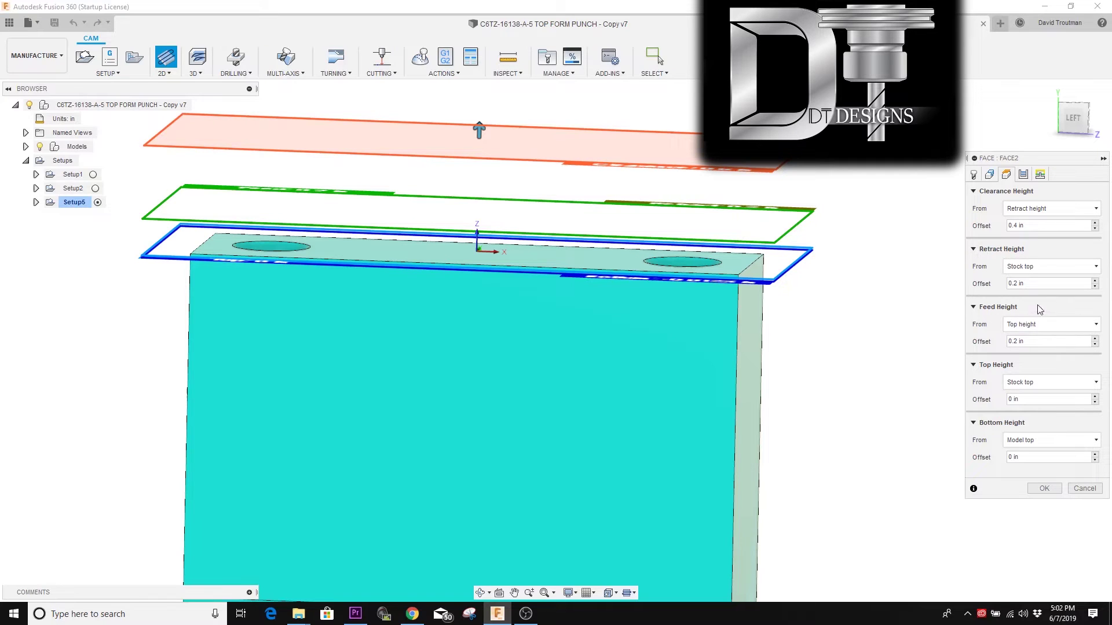
mouse_move(1050, 326)
scroll(797, 210, "down", 2)
scroll(574, 277, "down", 2)
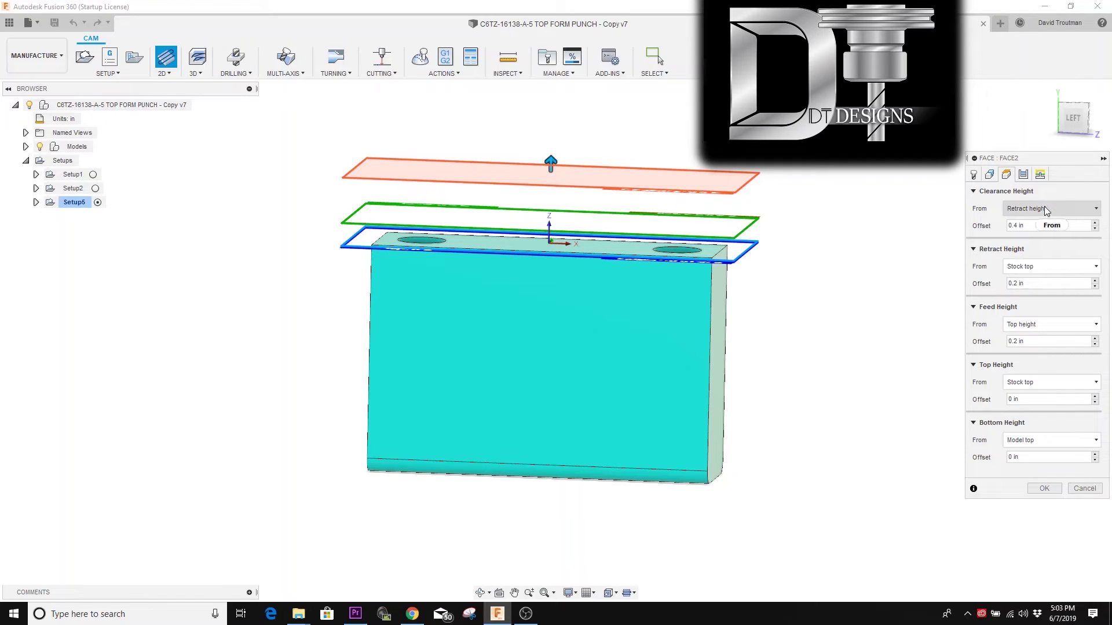
Step: Read the explanation of the reference options available for the clearance height
mouse_move(1046, 211)
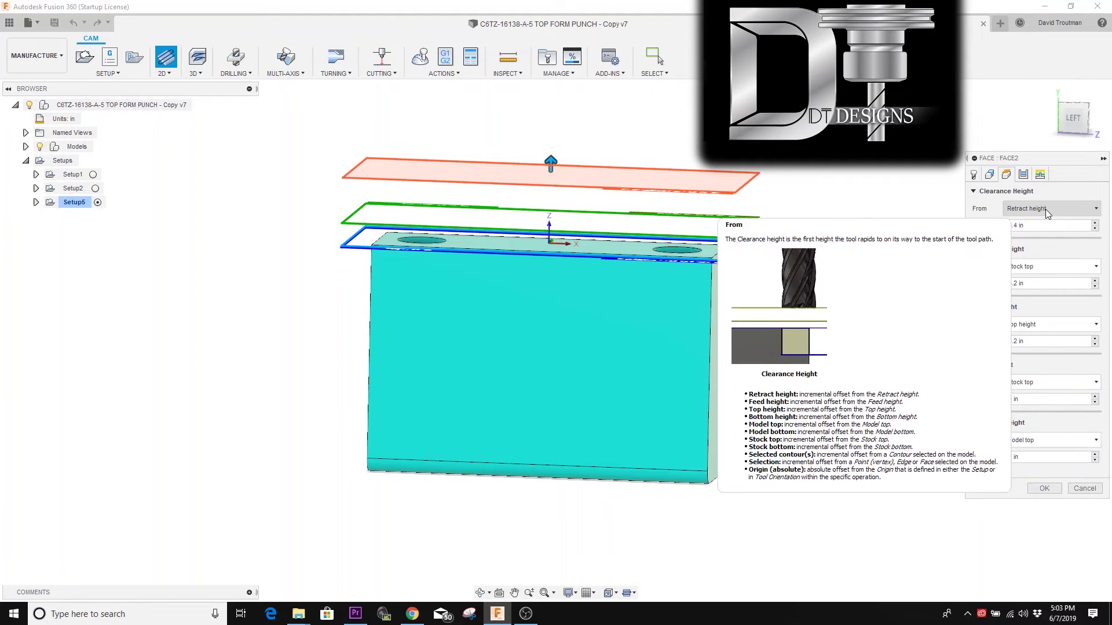
mouse_move(1045, 230)
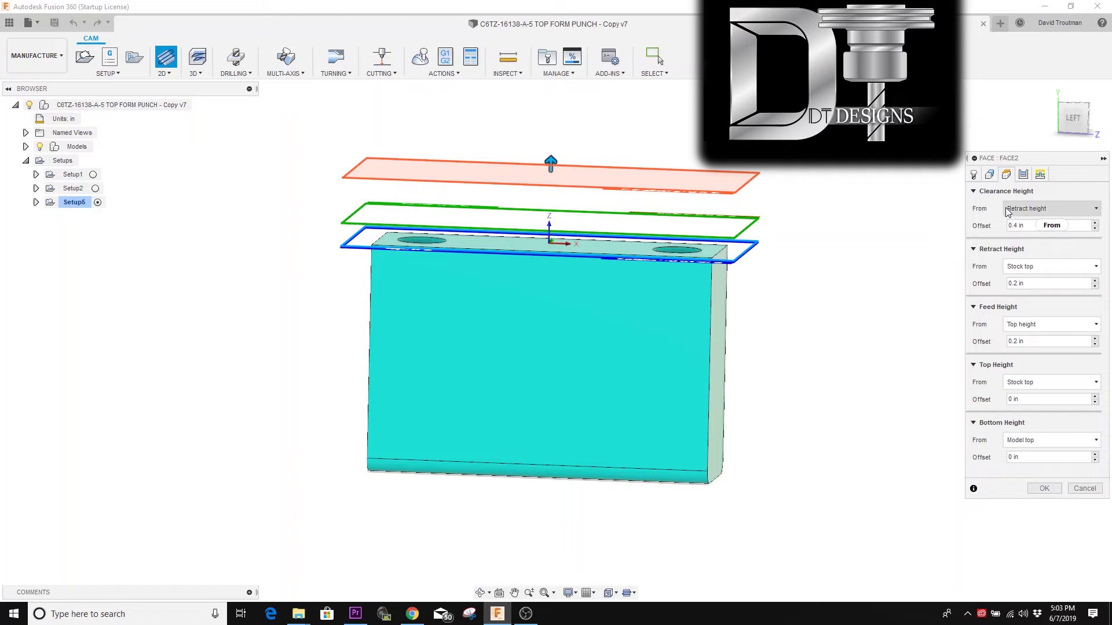
mouse_move(1008, 213)
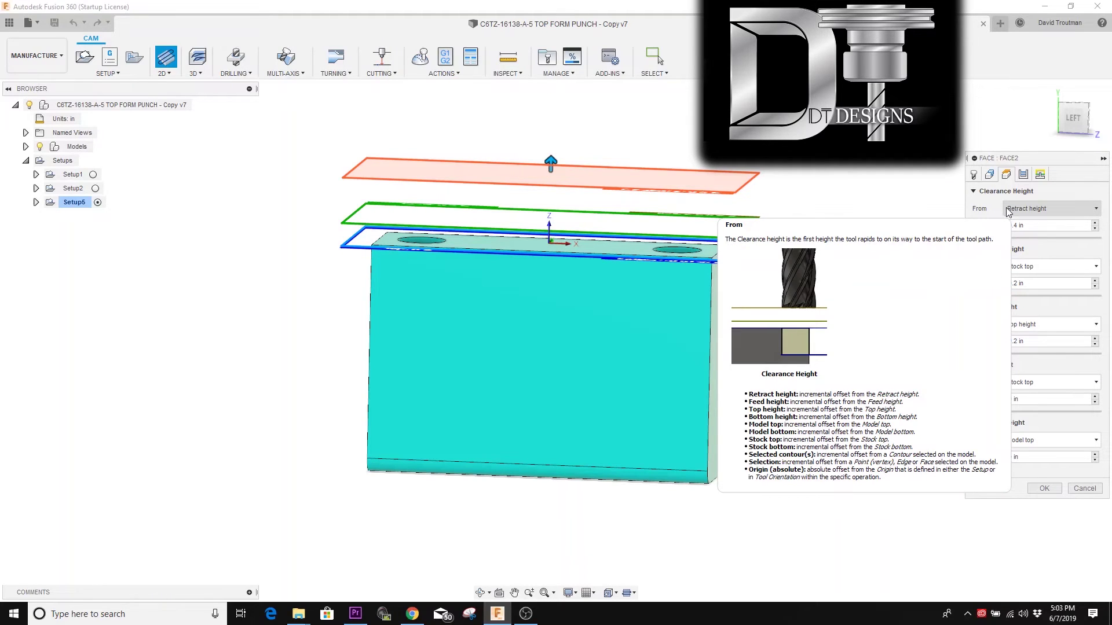
Step: Review the facing passes' tolerance, pass direction and pass extension, comparing them with the part's top face from several angles
left_click(1023, 175)
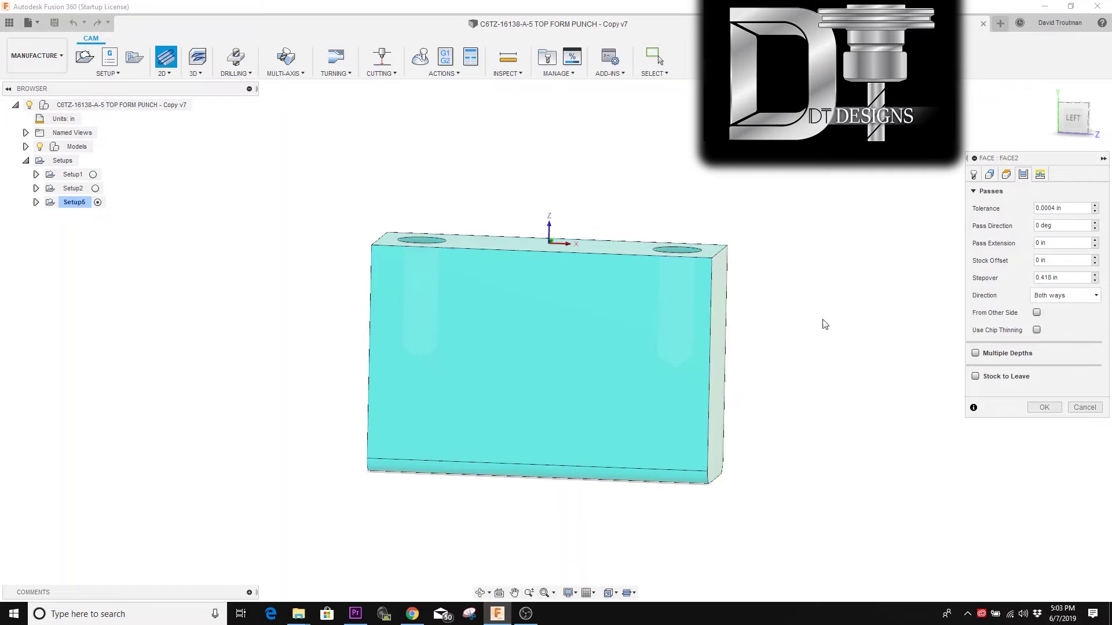
middle_click_drag(809, 288, 841, 302, "shift")
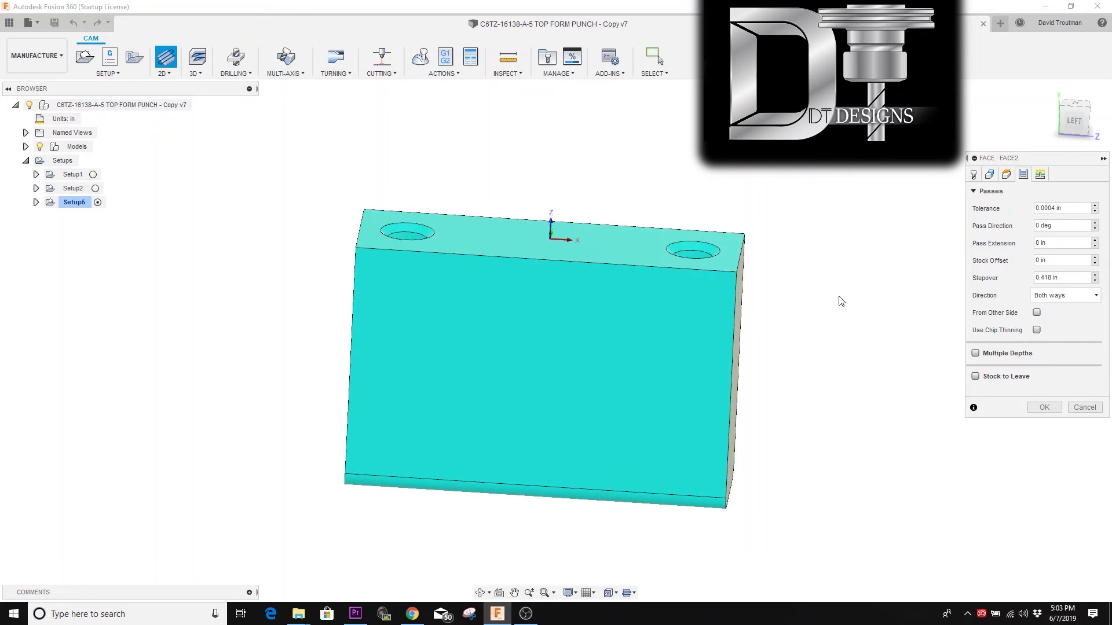
middle_click_drag(664, 276, 384, 256, "shift")
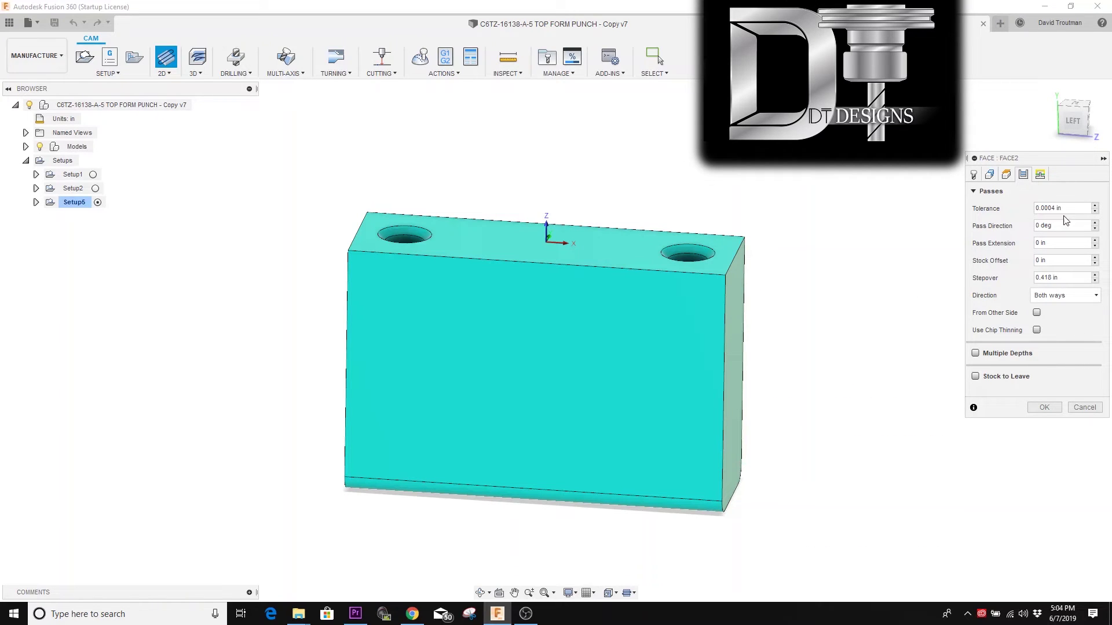
left_click(1069, 225)
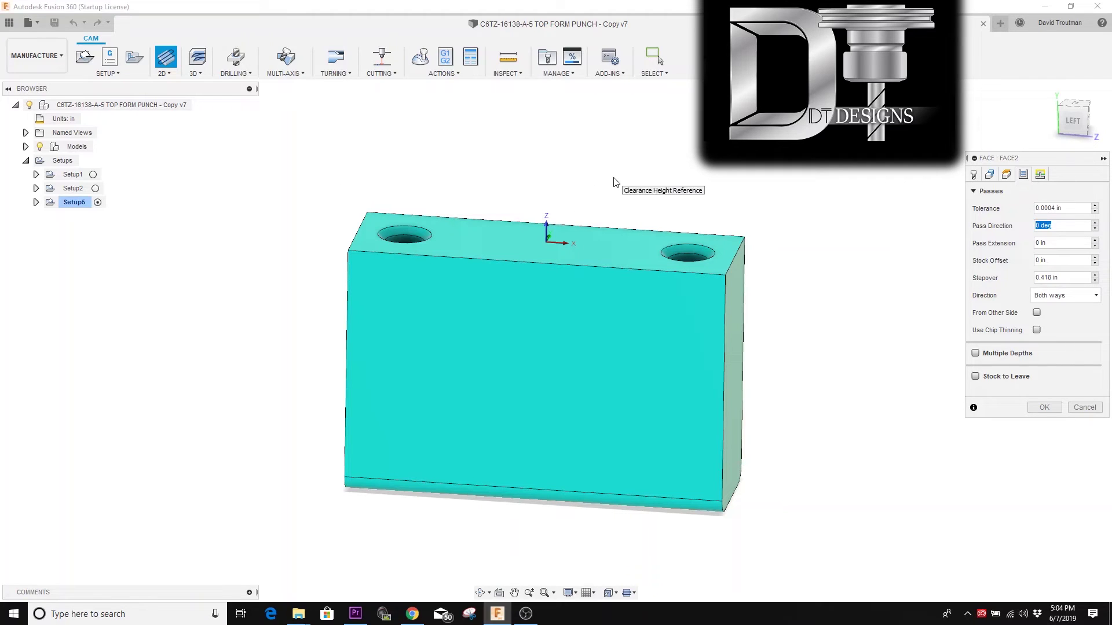
left_click(1069, 224)
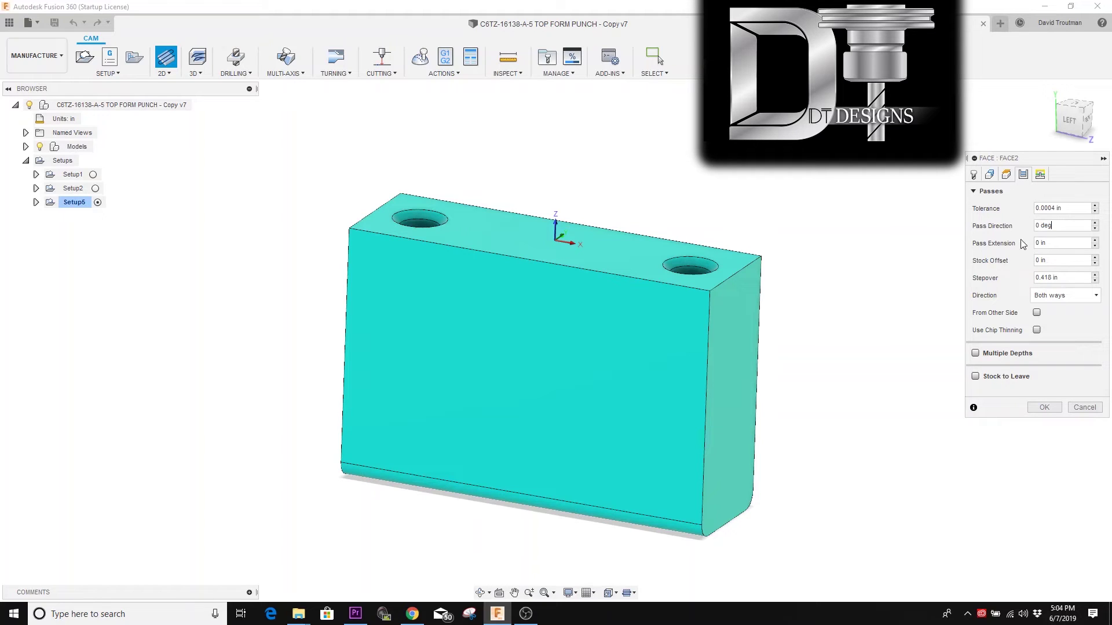
left_click(1072, 245)
middle_click_drag(955, 278, 779, 249, "shift")
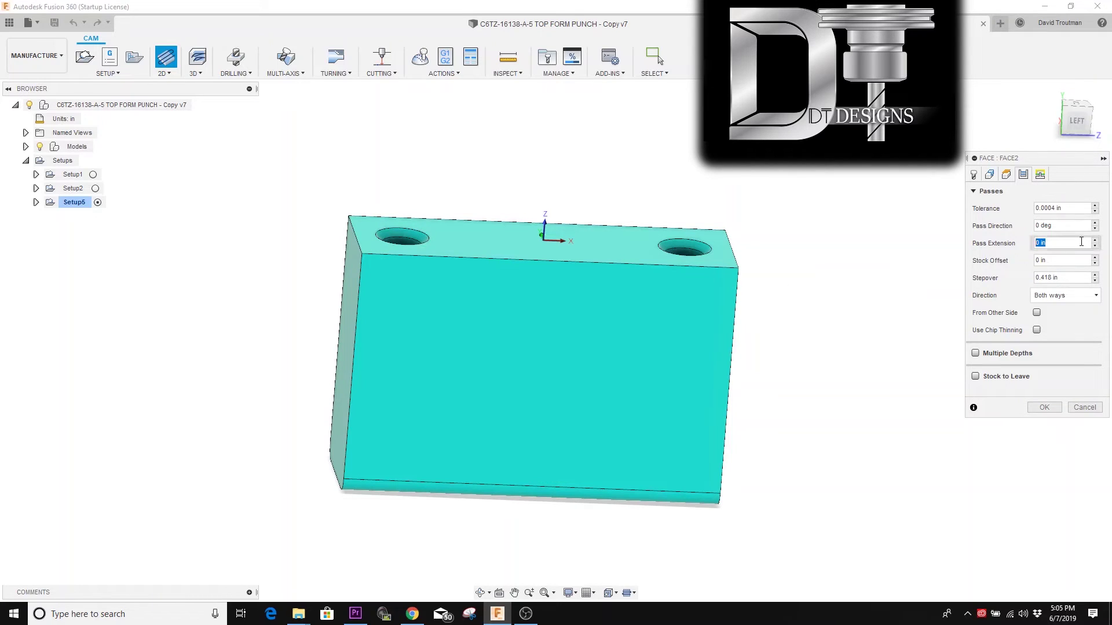
left_click(1056, 247)
left_click(1037, 243)
Step: Review the stock offset setting of the facing passes against the edges of the part's top face
left_click(1053, 260)
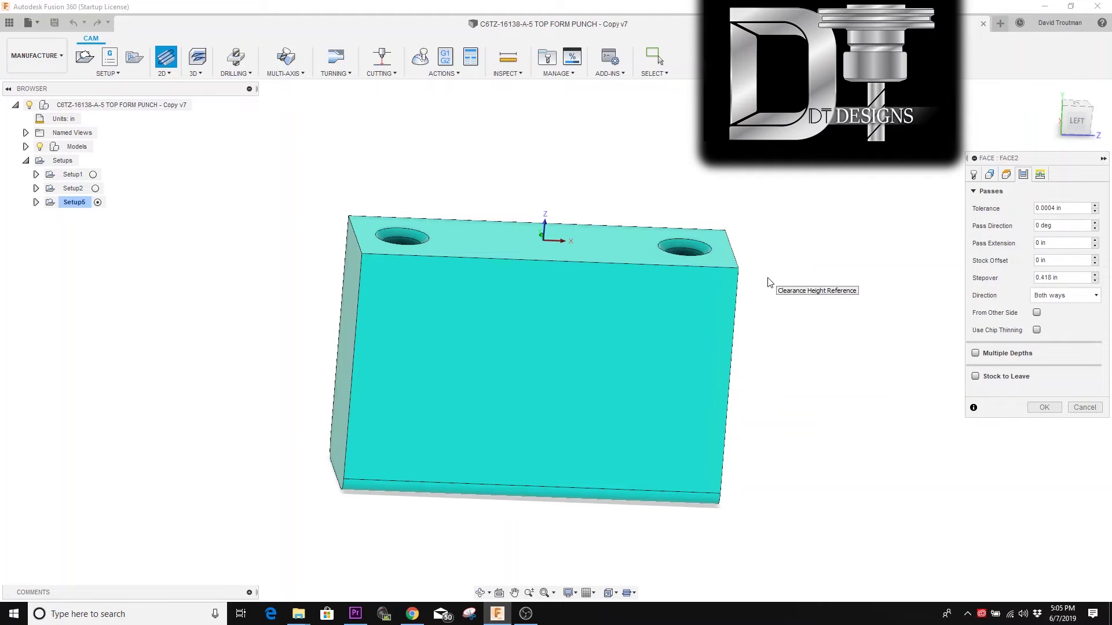
middle_click_drag(769, 282, 680, 276, "shift")
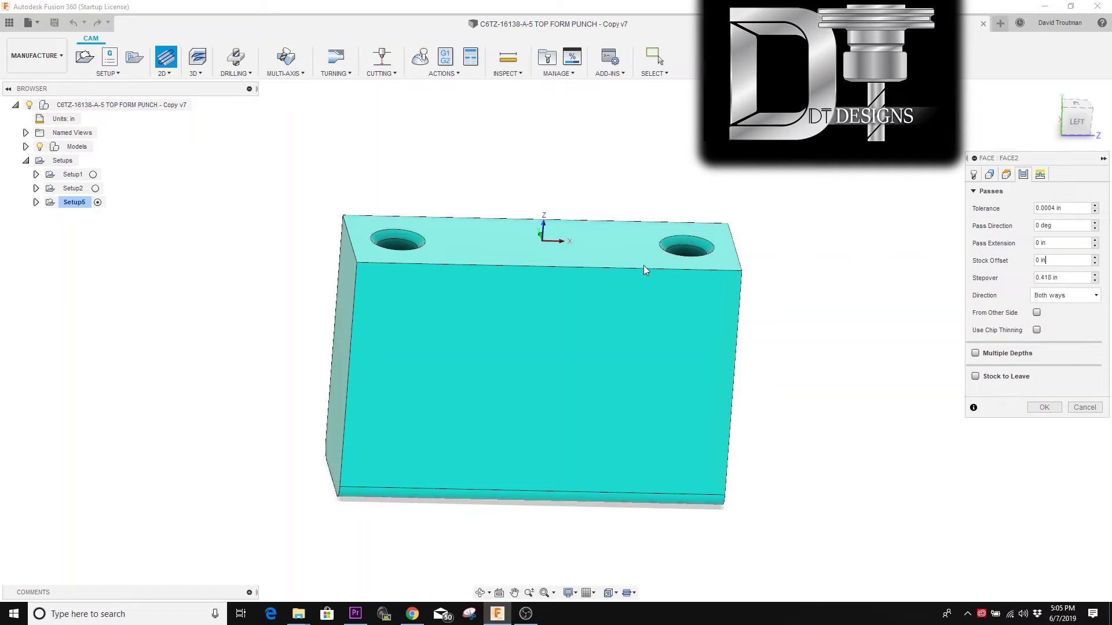
middle_click_drag(644, 267, 698, 242, "shift")
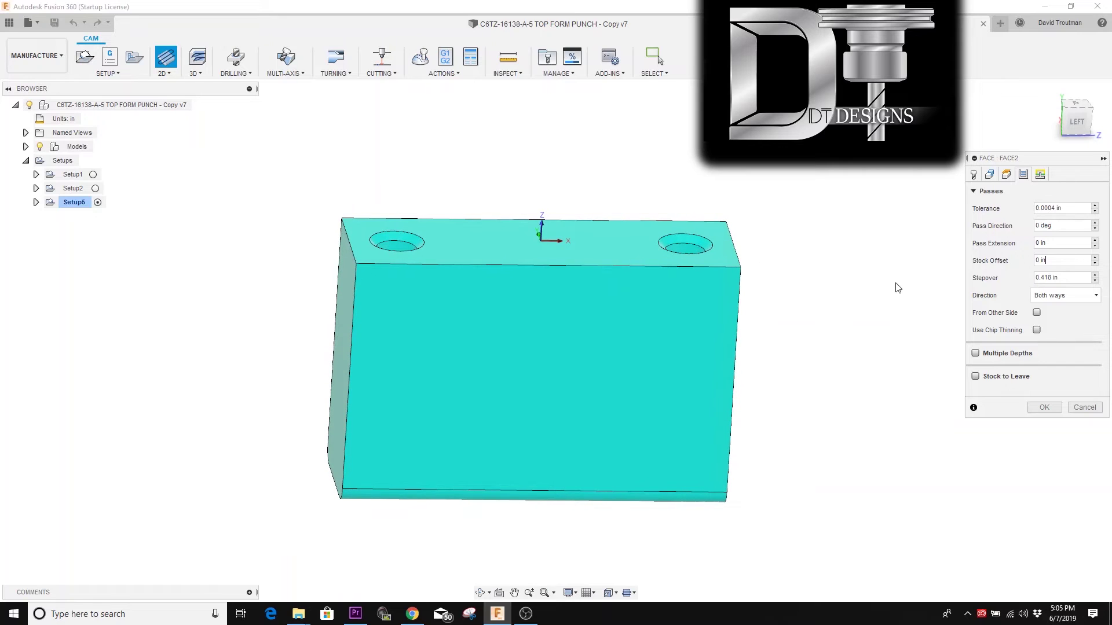
middle_click_drag(896, 285, 790, 271, "shift")
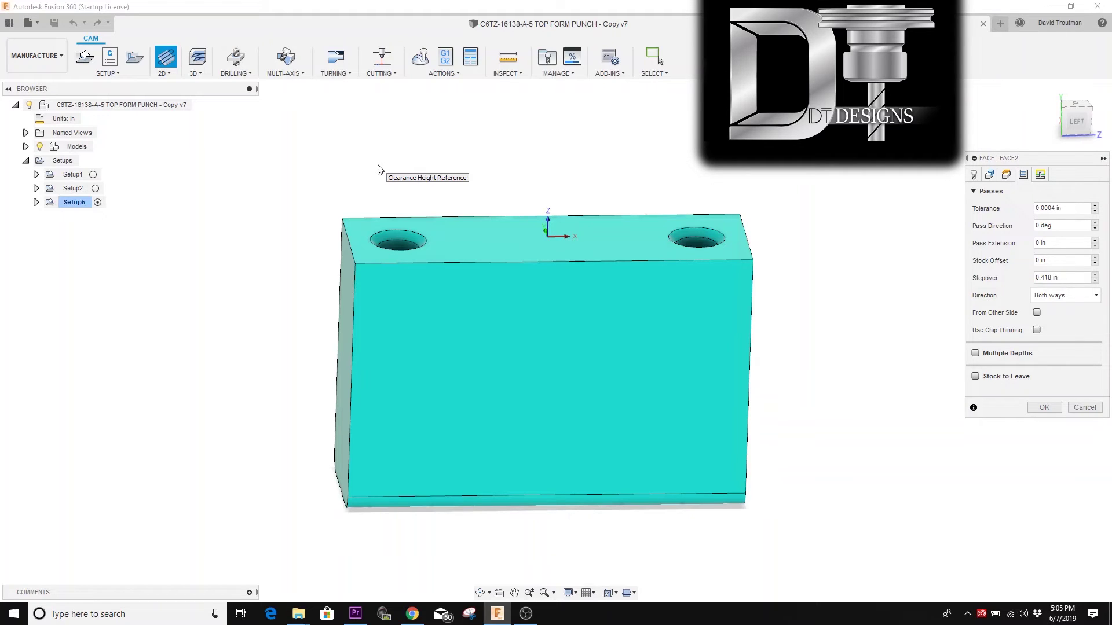
left_click(1014, 260)
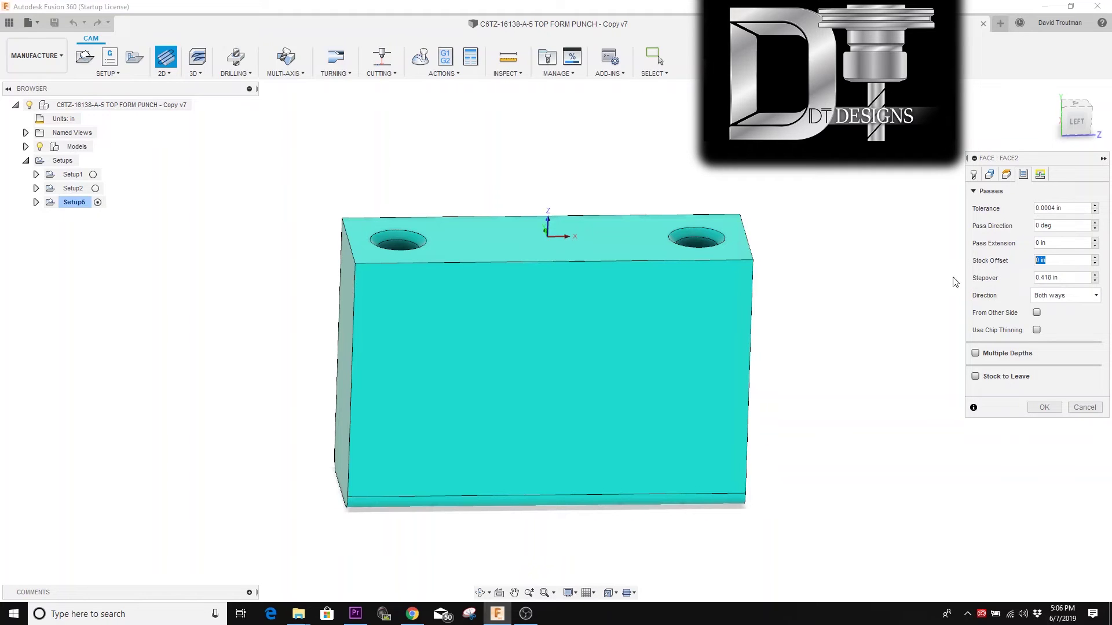
middle_click_drag(971, 273, 901, 272, "shift")
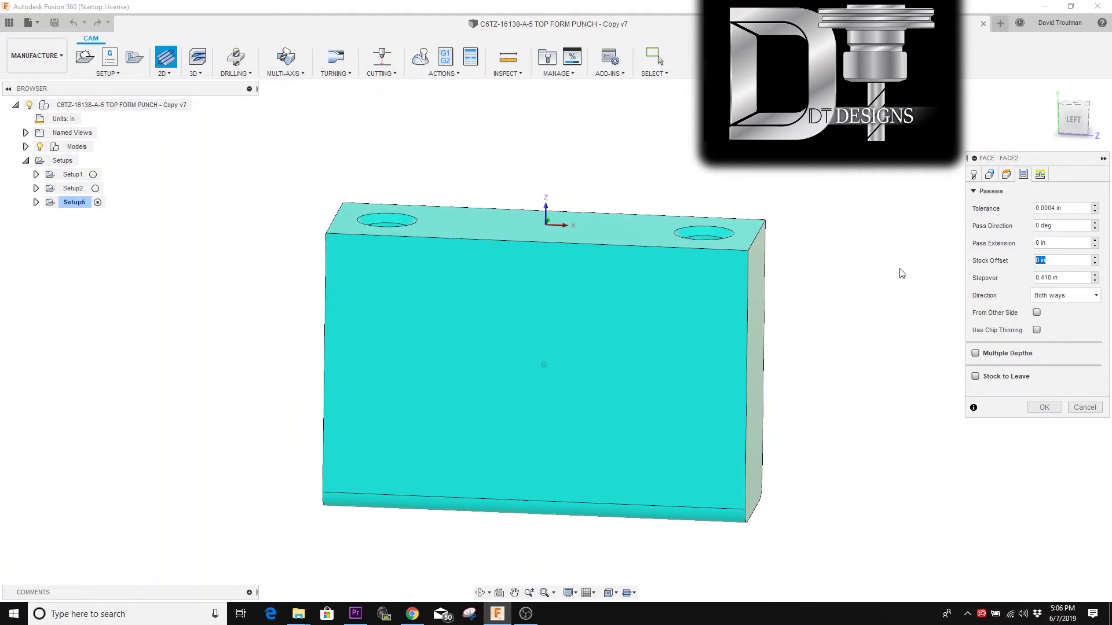
mouse_move(748, 283)
middle_mouse_down("shift")
mouse_move(737, 283)
mouse_move(749, 269)
middle_mouse_up("shift")
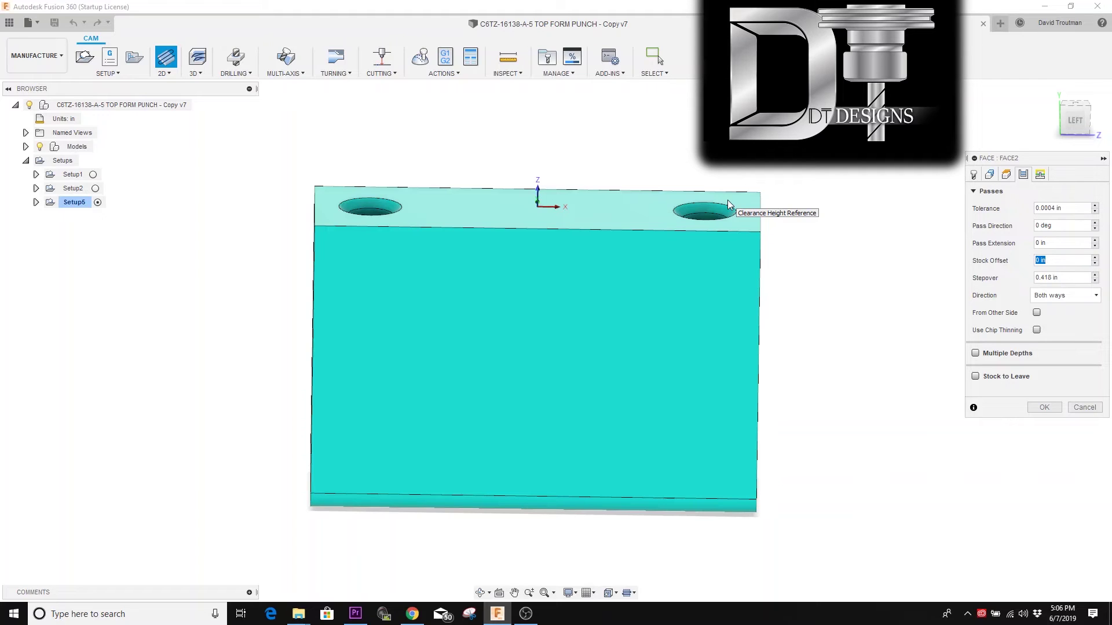
left_click(1006, 265)
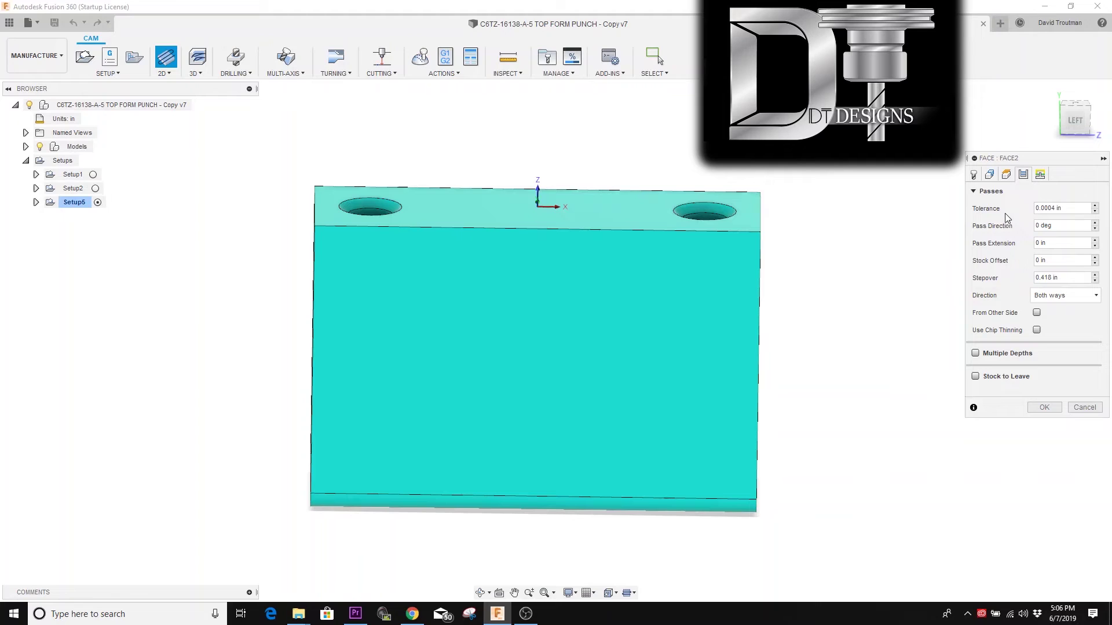
Step: Check the stepover and set the cutting direction of the facing passes to Climb
double_click(1069, 278)
left_click(1069, 279)
left_click(1063, 278)
mouse_move(1077, 297)
left_click(1068, 294)
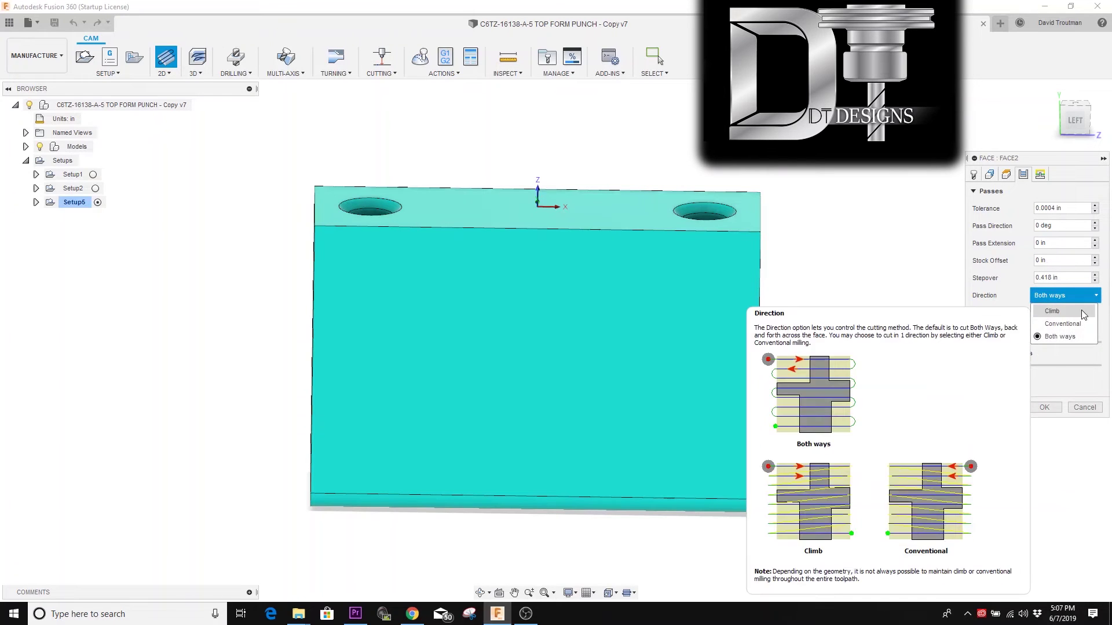
left_click(1080, 311)
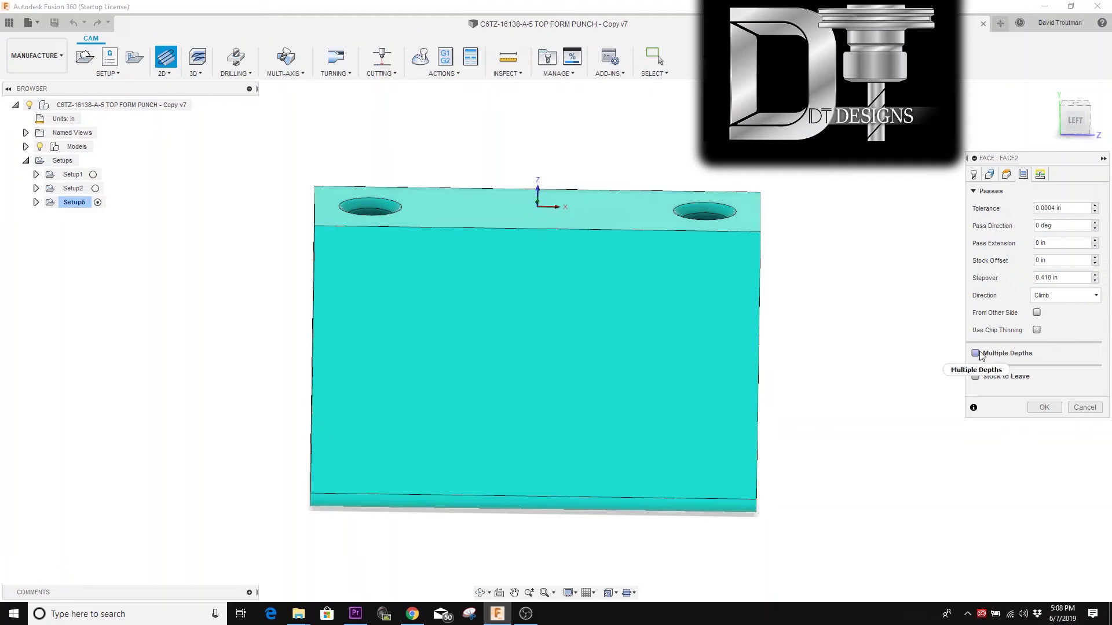
Step: Try enabling Multiple Depths and Stock to Leave for the facing passes, and switch Multiple Depths back off with the part in the left view
mouse_move(980, 354)
left_click(976, 356)
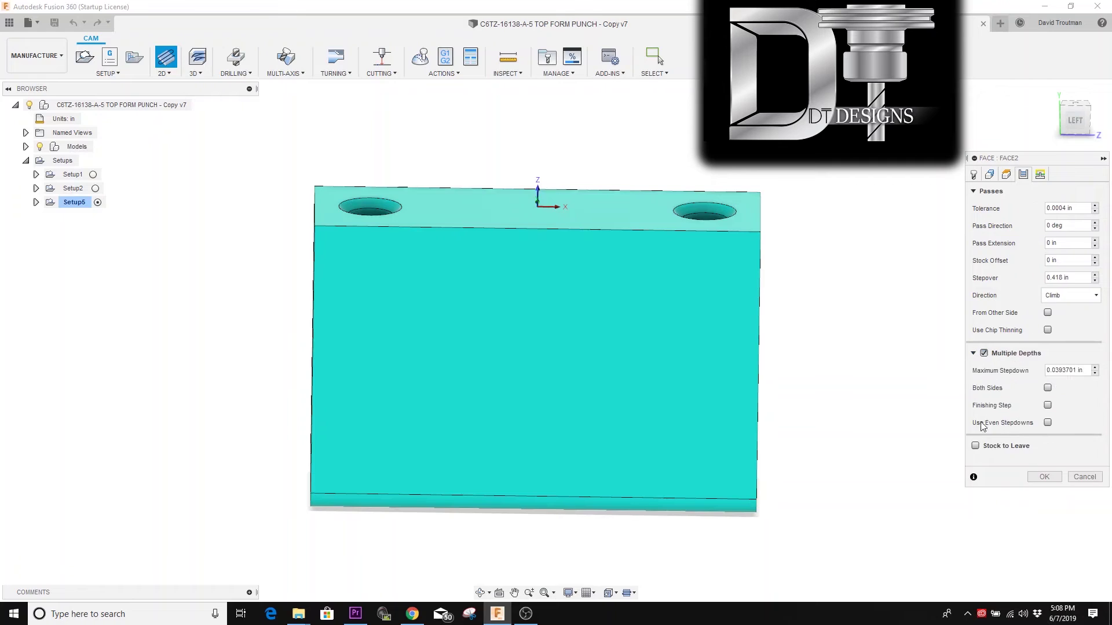
left_click(978, 446)
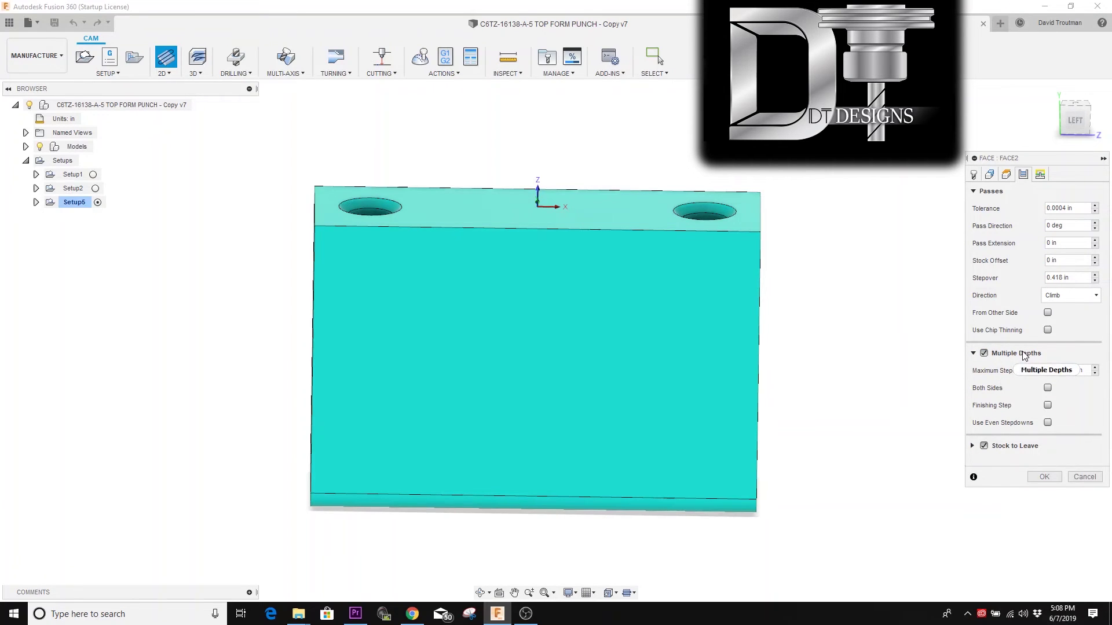
mouse_move(1024, 355)
left_click(1077, 120)
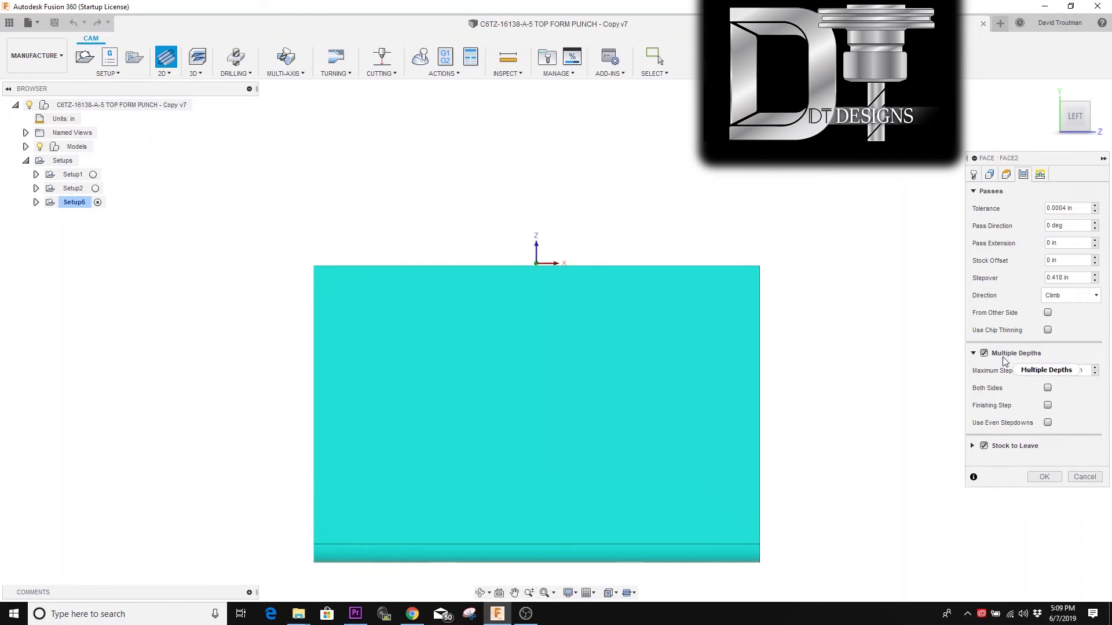
left_click(984, 353)
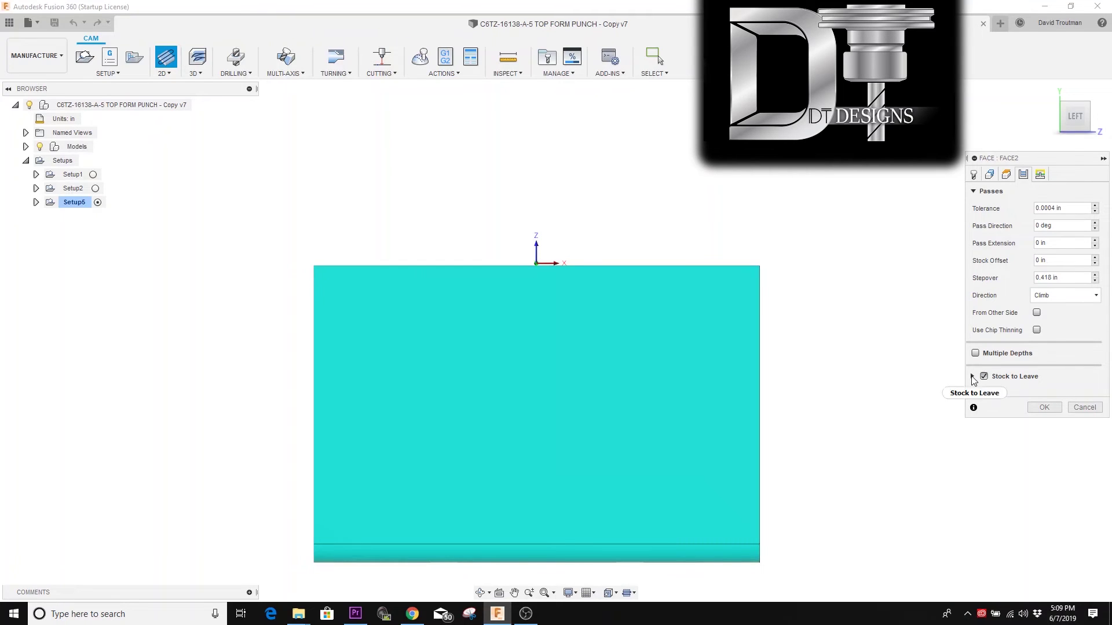
Step: Examine the Axial Stock to Leave setting against the part's top surface at an angle and in the left view, and turn Stock to Leave off
left_click(971, 377)
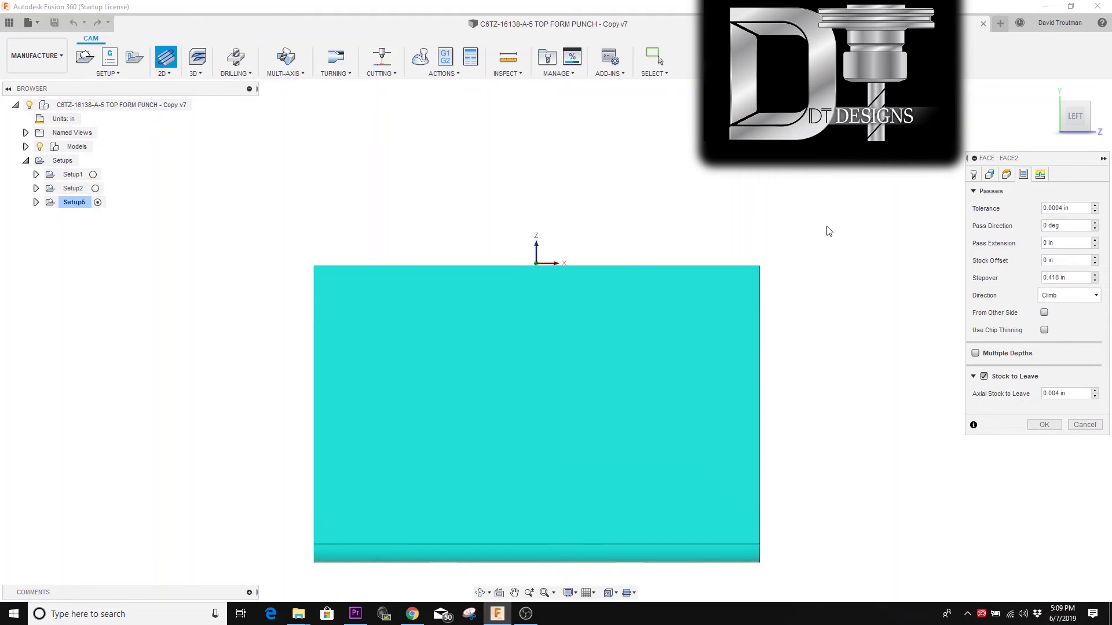
middle_click_drag(826, 228, 430, 254, "shift")
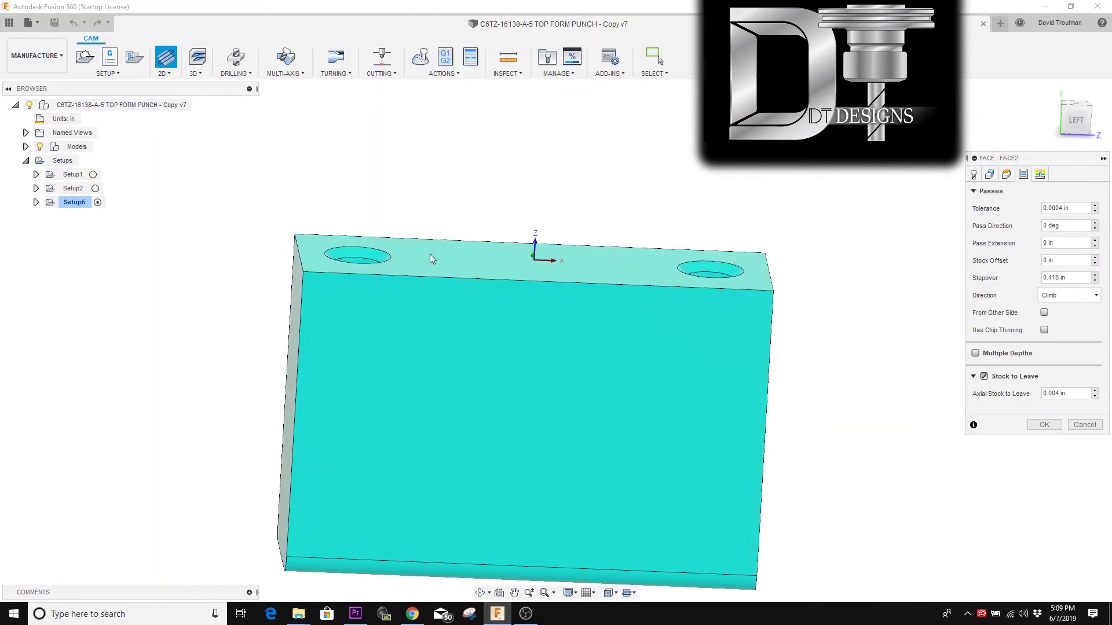
middle_click_drag(581, 281, 630, 281, "shift")
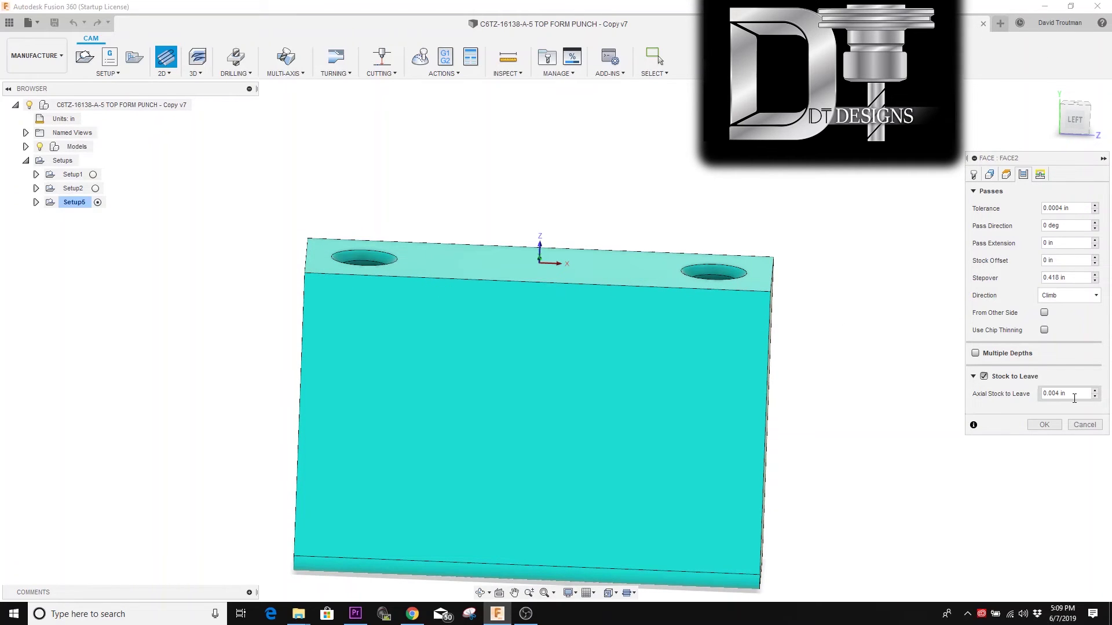
mouse_move(1074, 398)
left_click_drag(1075, 118, 1071, 128)
left_click(1072, 127)
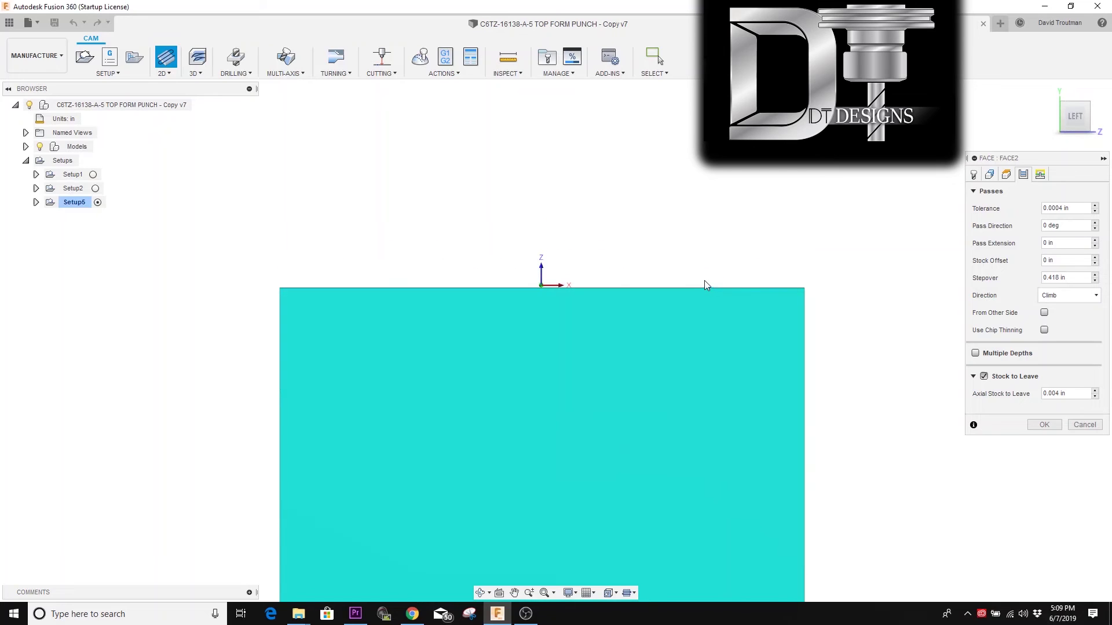
scroll(705, 279, "up", 3)
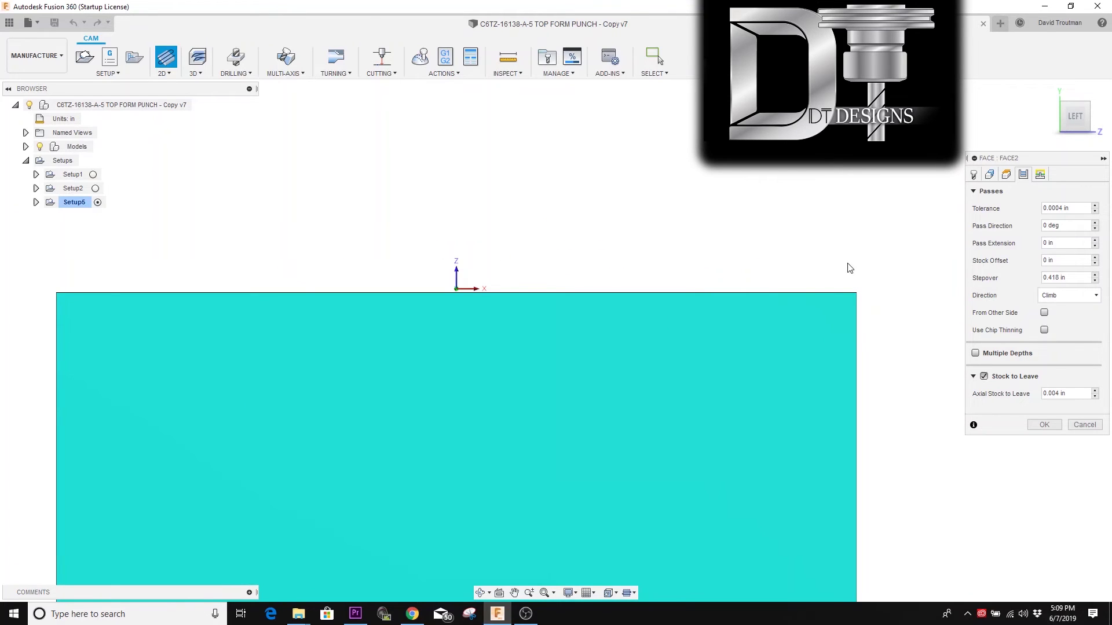
scroll(665, 191, "down", 1)
scroll(627, 218, "down", 3)
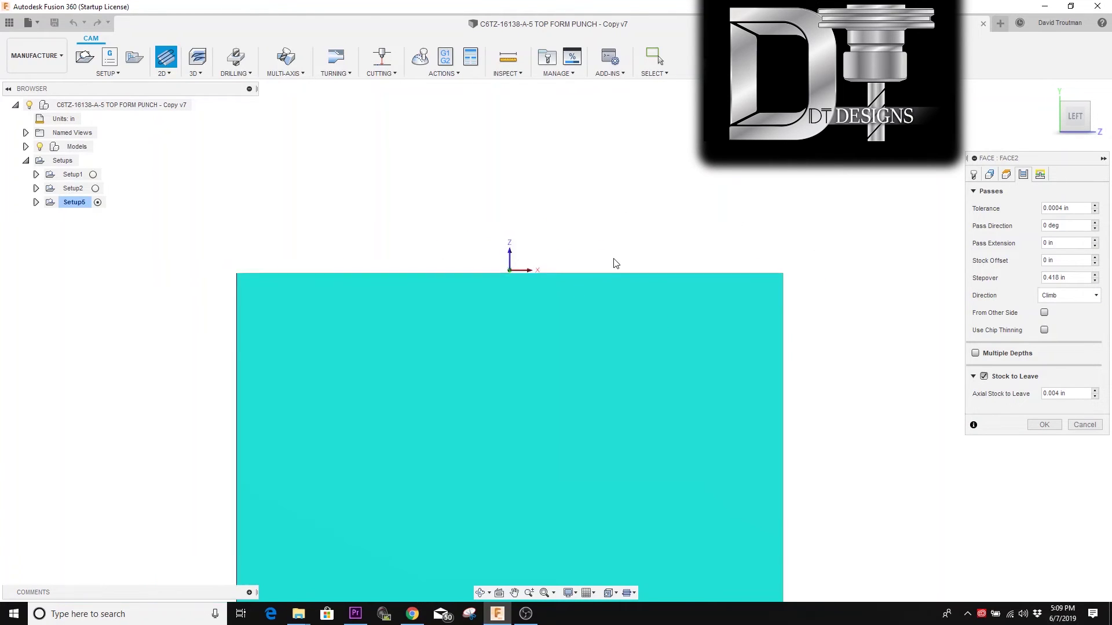
scroll(556, 268, "up", 3)
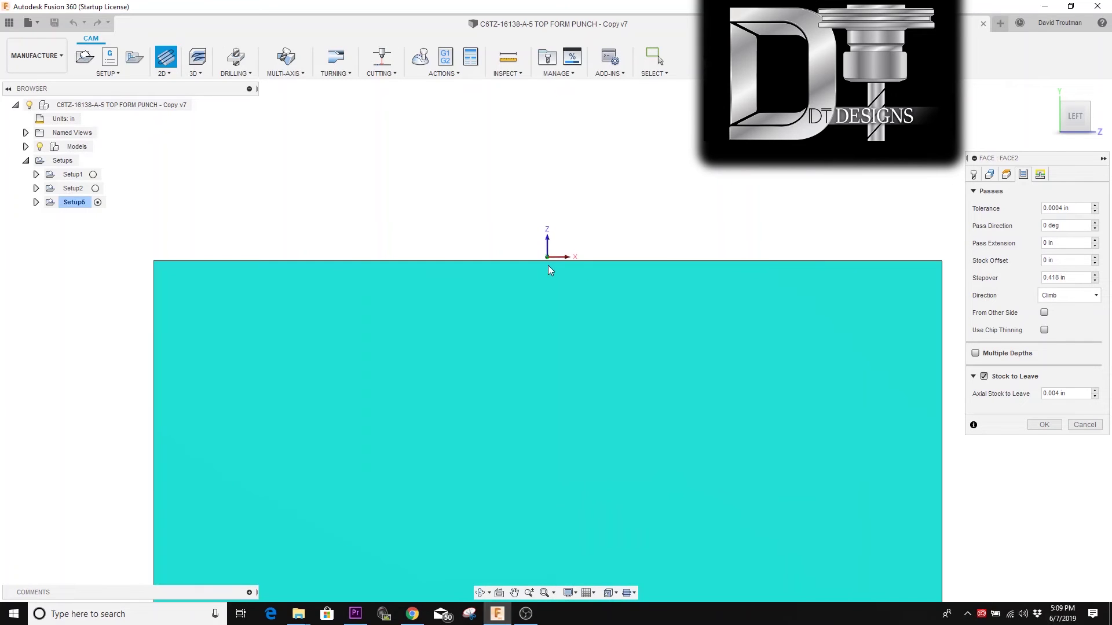
left_click(984, 376)
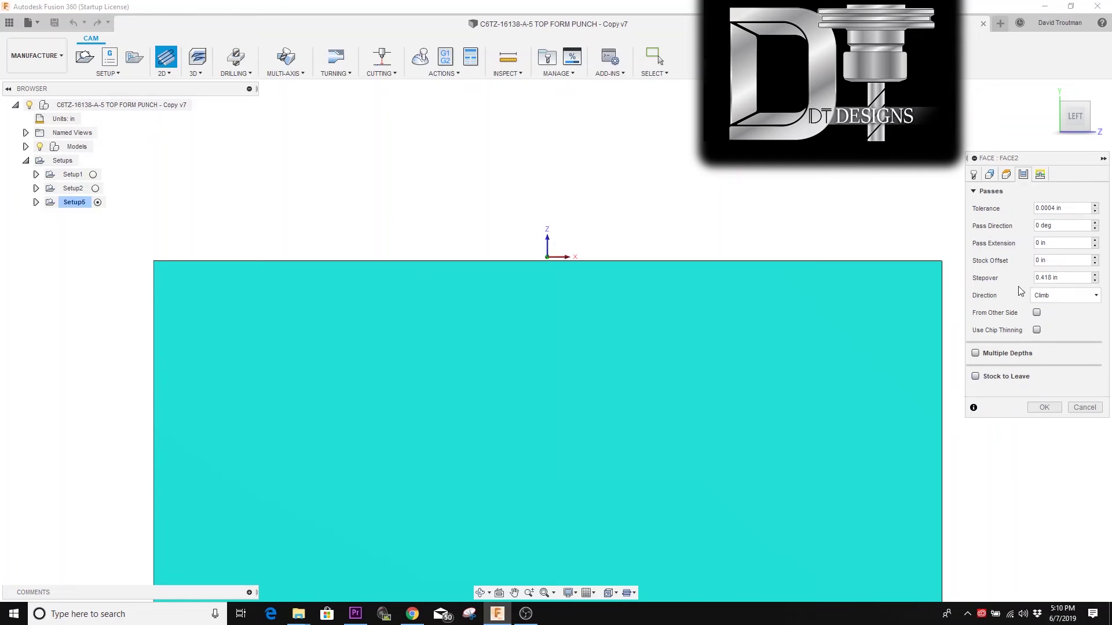
Step: Review the Face operation's linking, lead-in, lead-out and transition settings
left_click(1041, 174)
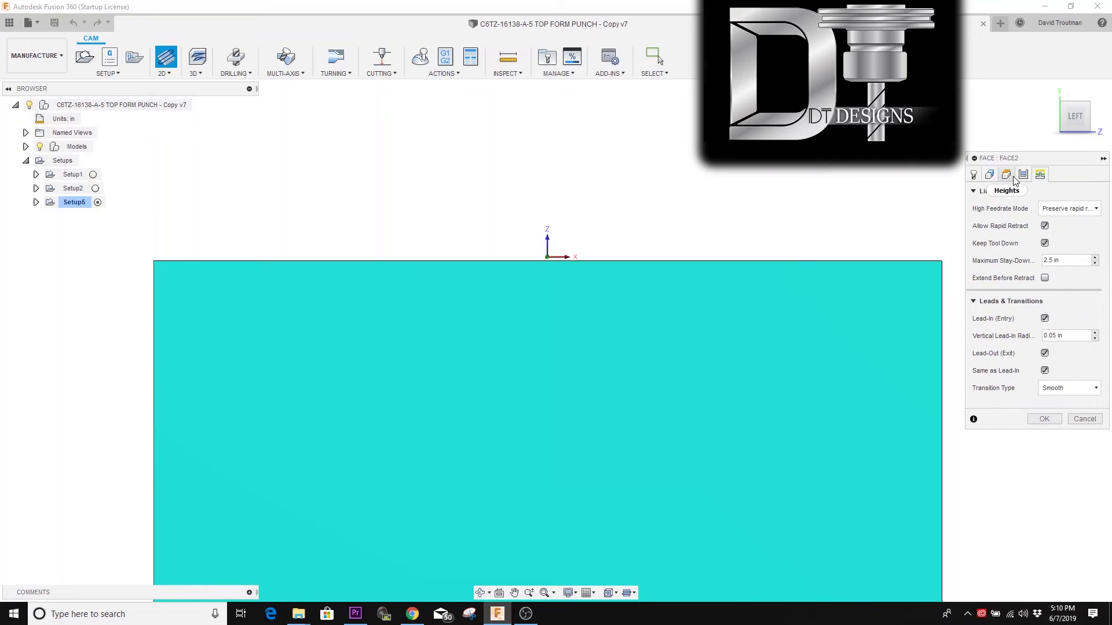
left_click(1024, 175)
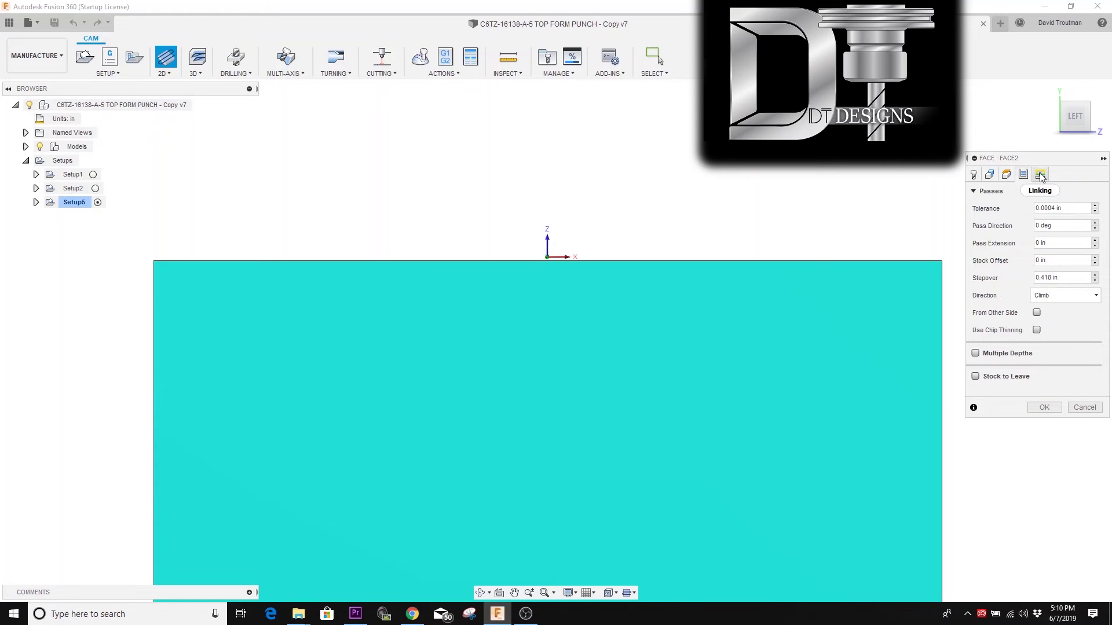
left_click(1040, 175)
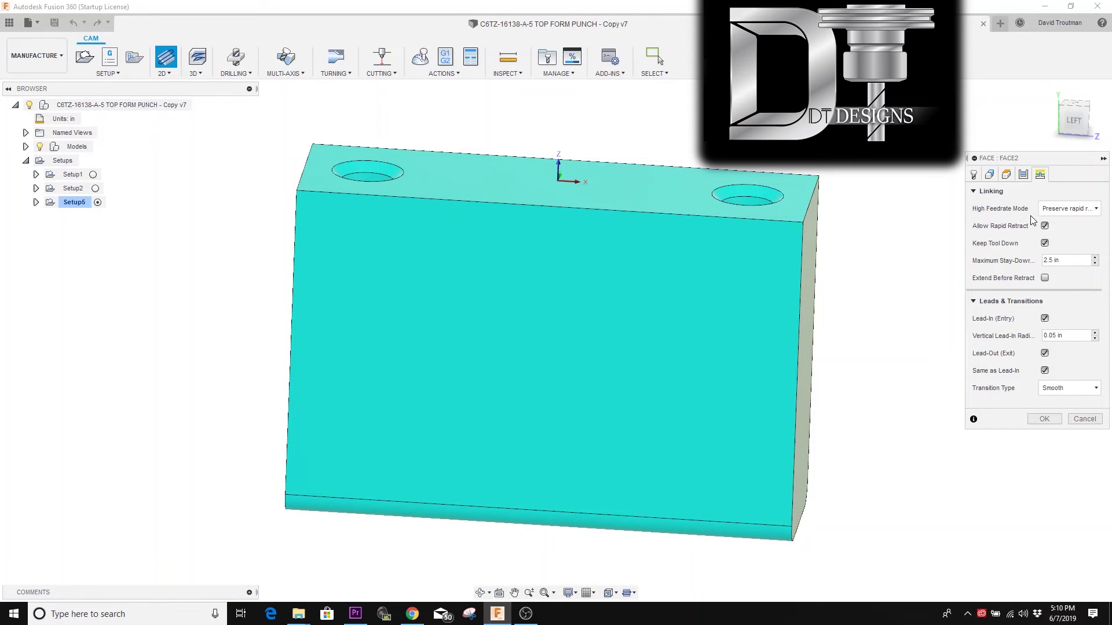
left_click(1041, 418)
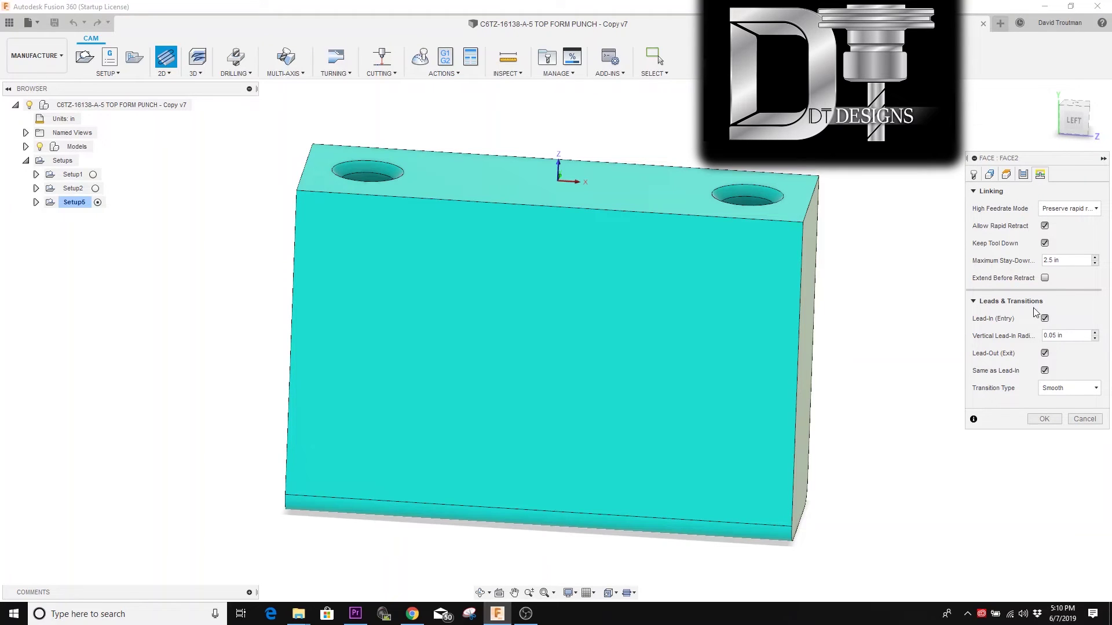
Step: Review the High Feedrate Mode options for the Face operation, leaving Preserve rapid movement selected
mouse_move(1058, 211)
left_click(1089, 214)
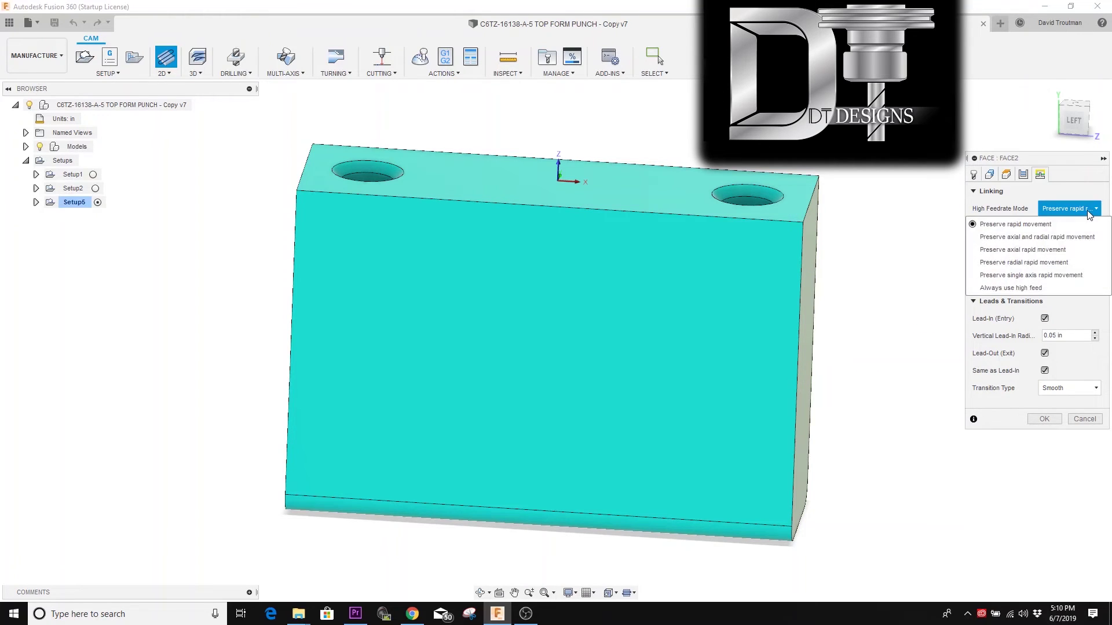
mouse_move(1054, 239)
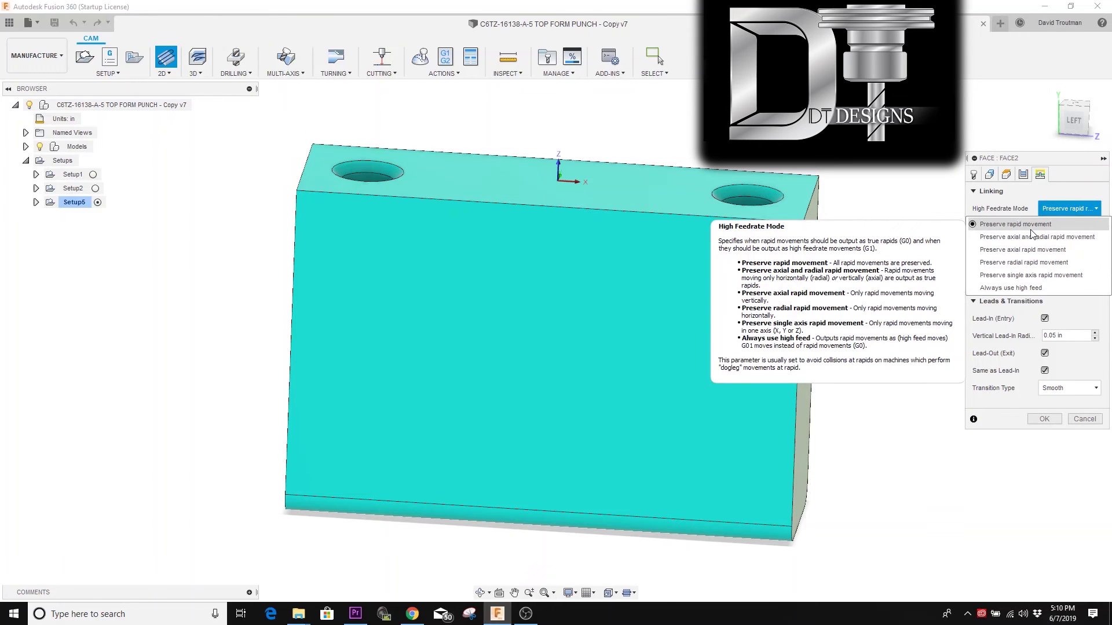
left_click(1022, 210)
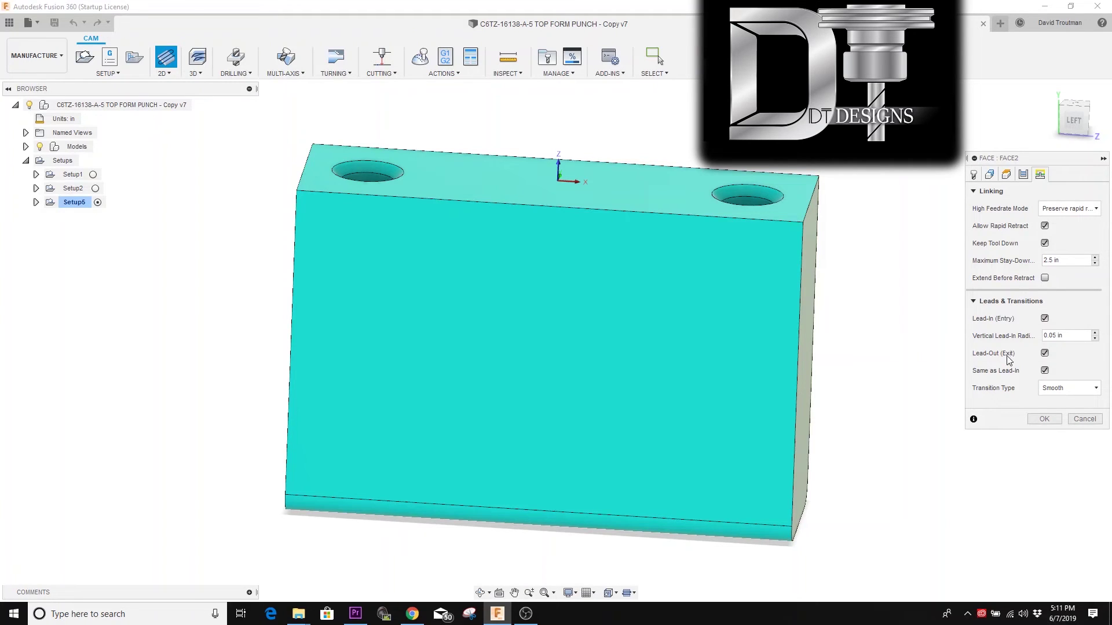
Step: Examine the lead-in and lead-out settings against the tool's feedrates with the part in the left view
left_click_drag(1071, 123, 1084, 119)
left_click(1085, 118)
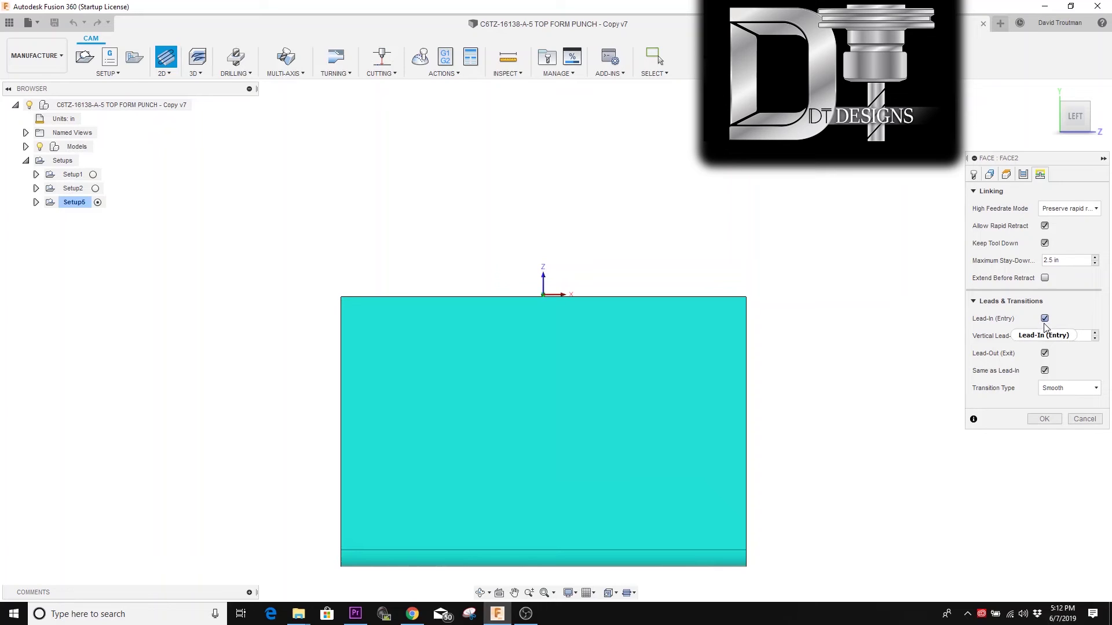
left_click(973, 175)
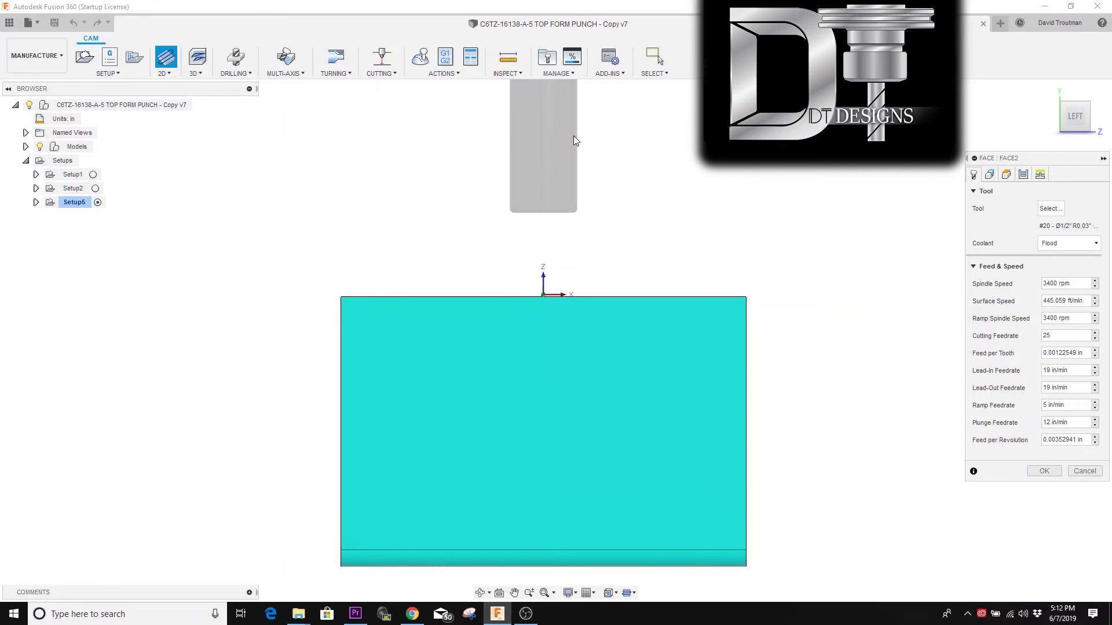
left_click(1040, 177)
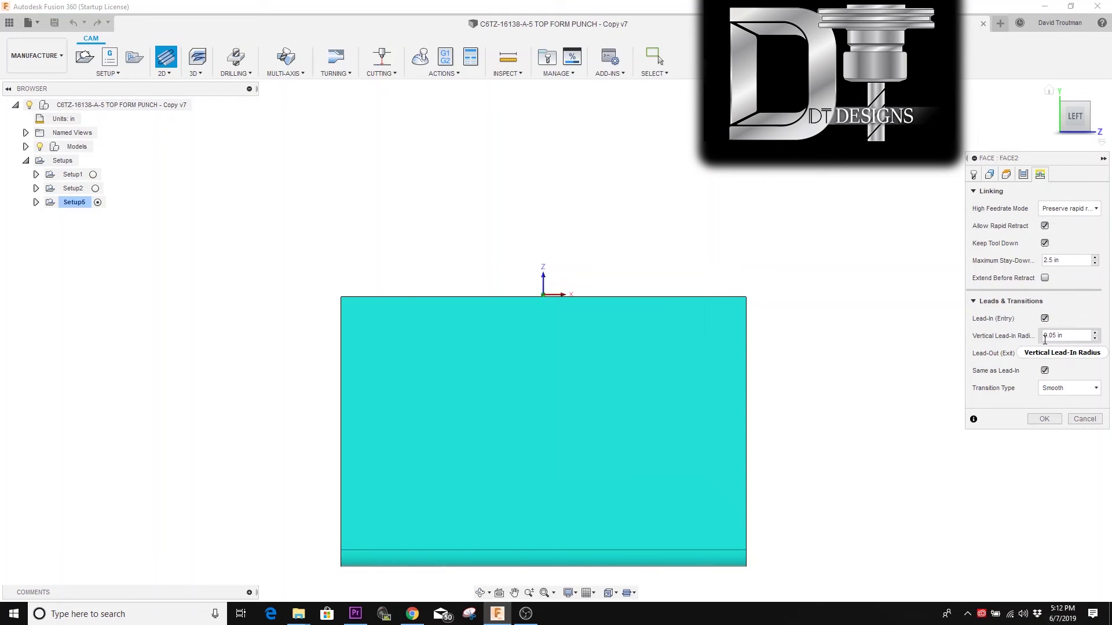
mouse_move(1044, 340)
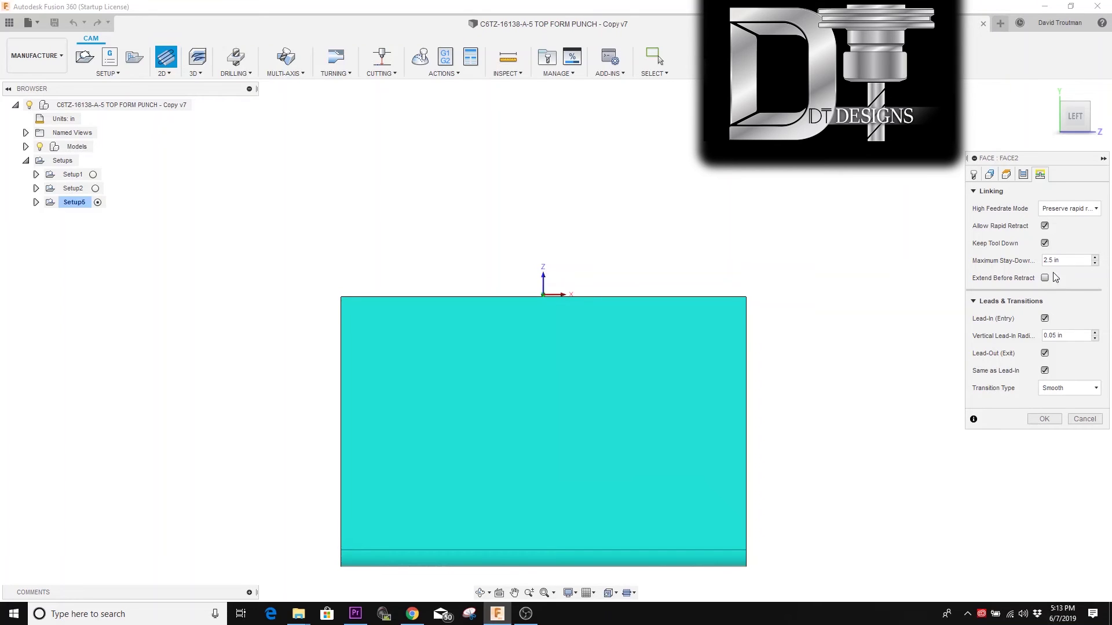
left_click(974, 175)
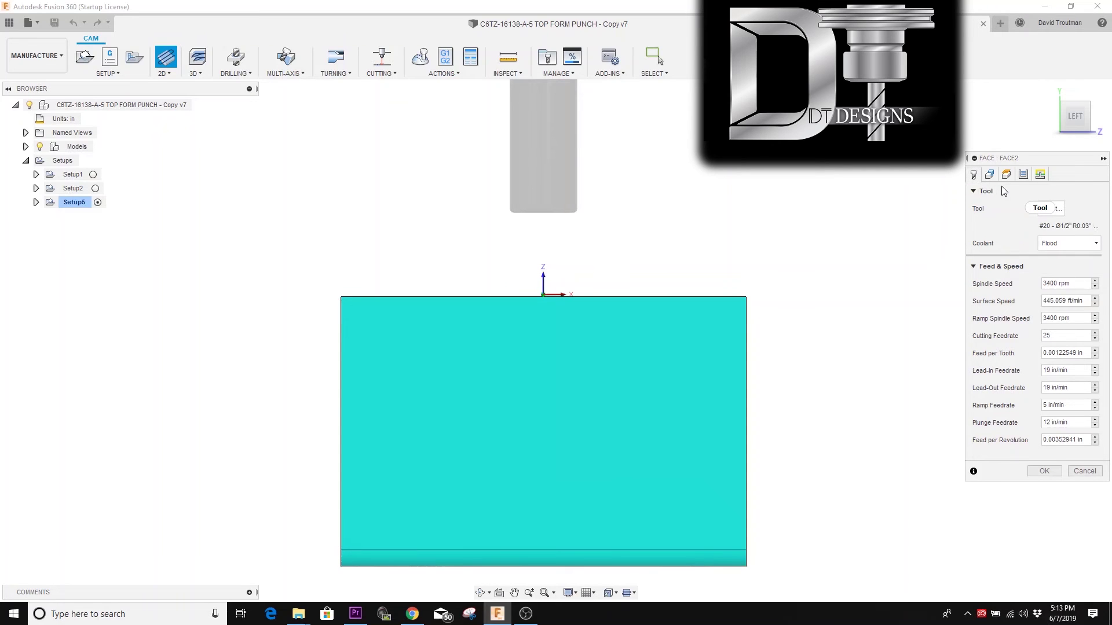
left_click(1041, 174)
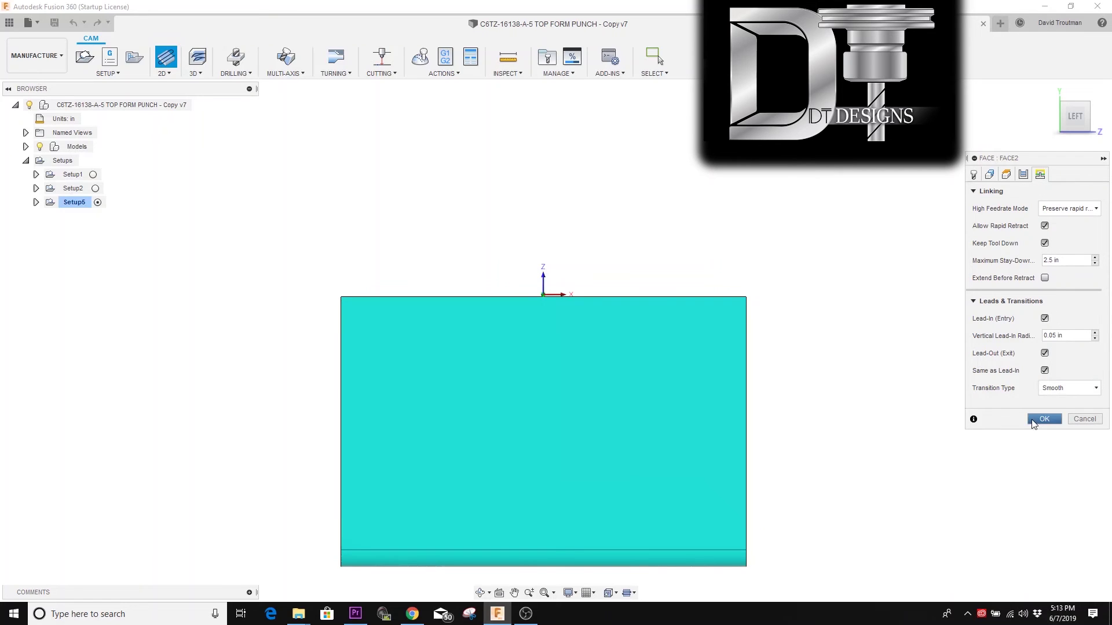
Step: Recheck the Face operation's geometry, heights, passes and linking settings, and accept it to generate the toolpath
left_click(985, 177)
left_click(990, 174)
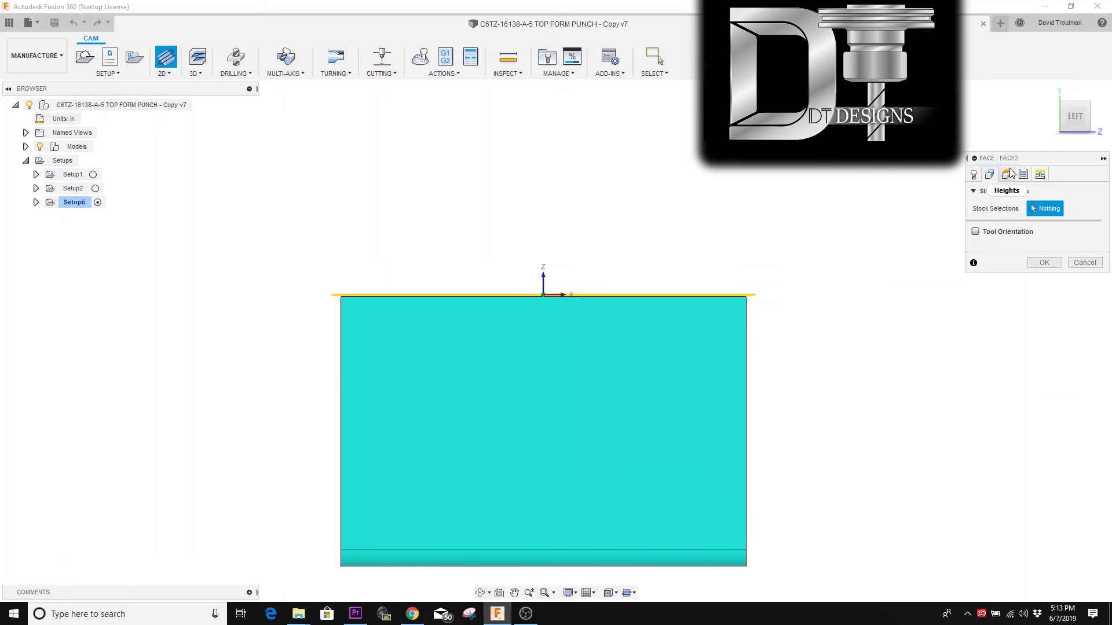
left_click(1012, 174)
left_click(1026, 176)
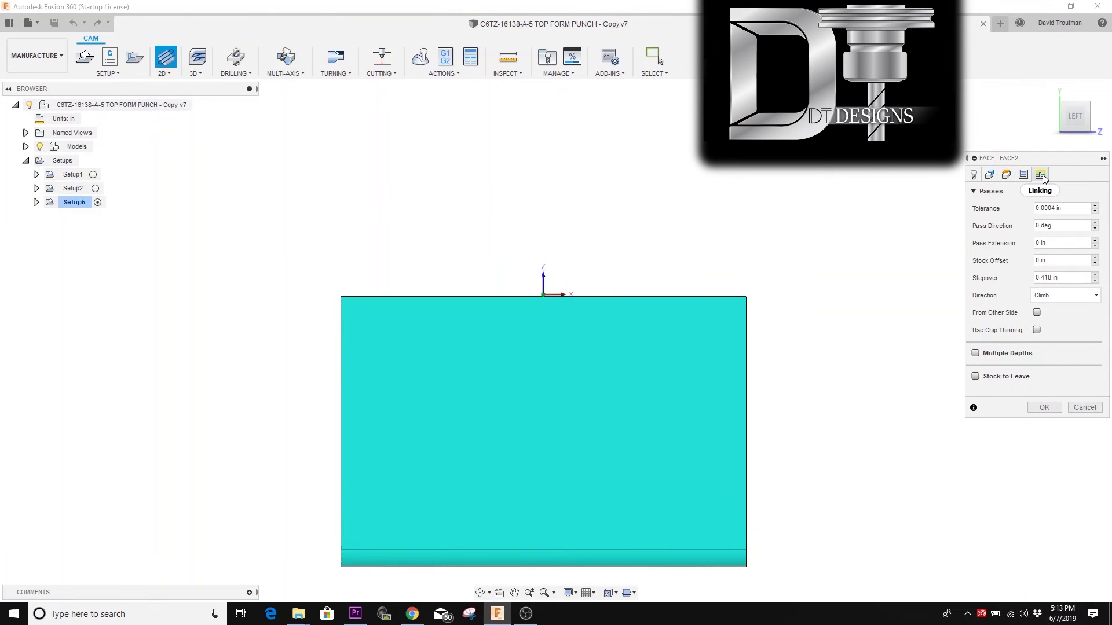
left_click(1040, 175)
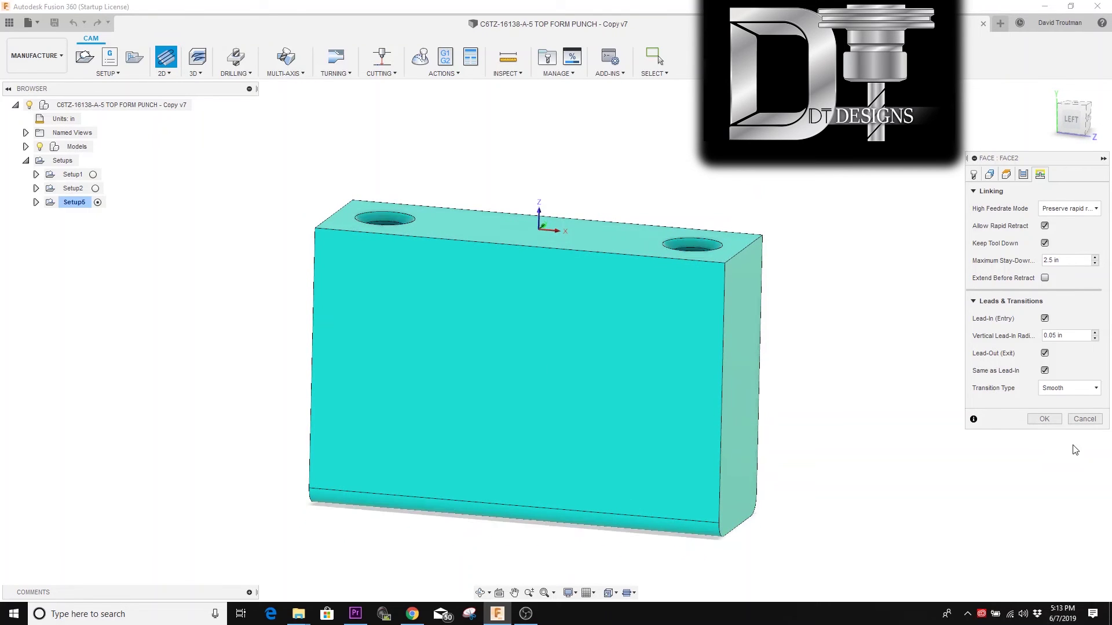
left_click(1044, 420)
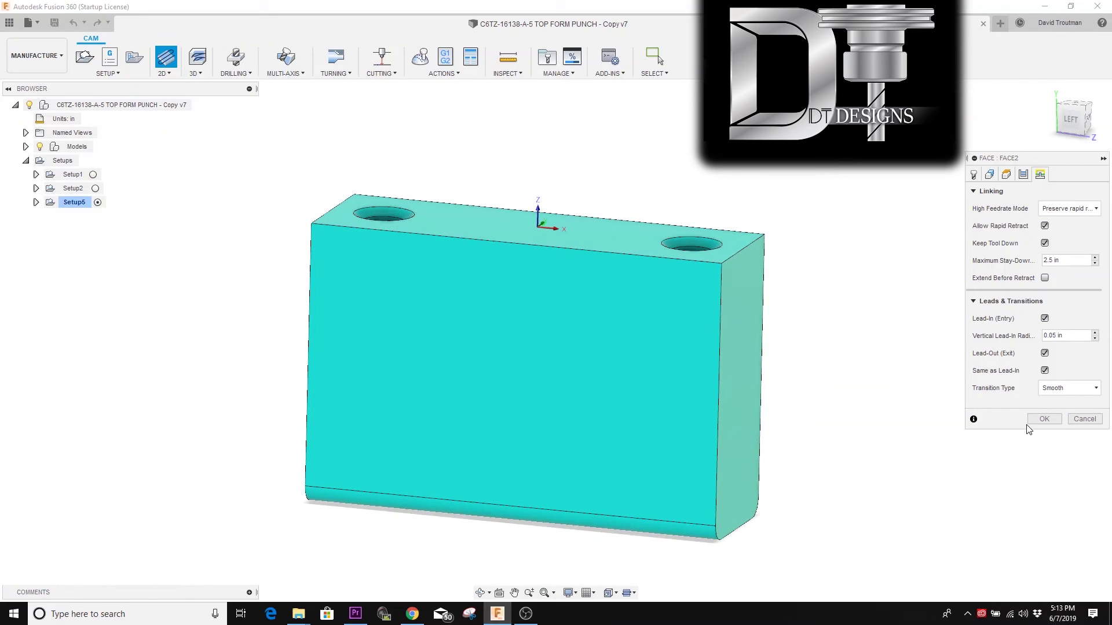
left_click(1043, 419)
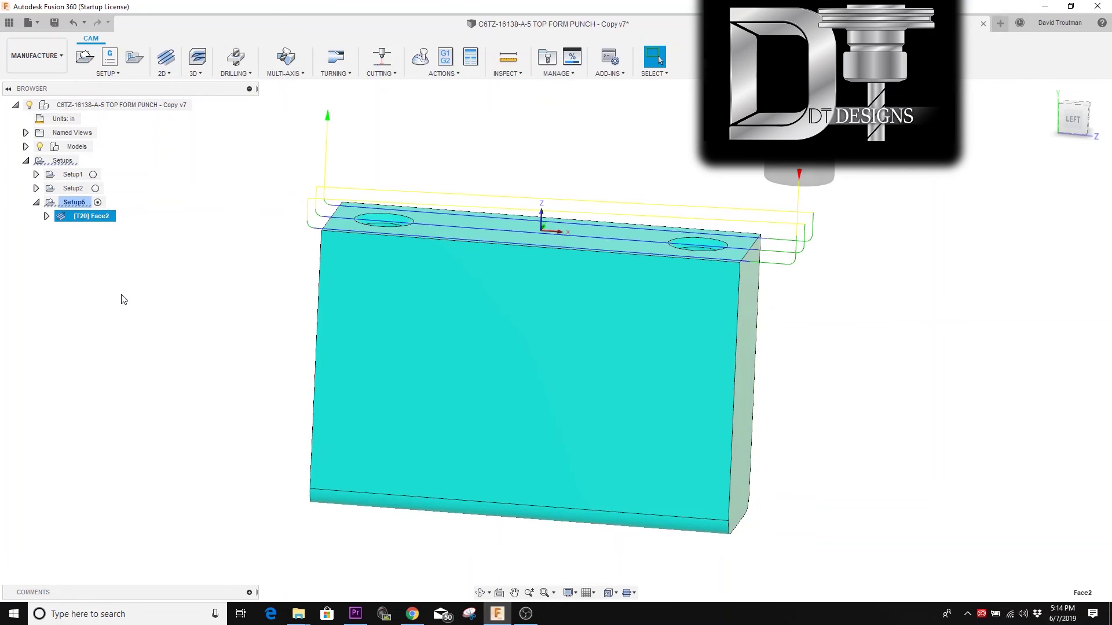
middle_click_drag(251, 320, 405, 151, "shift")
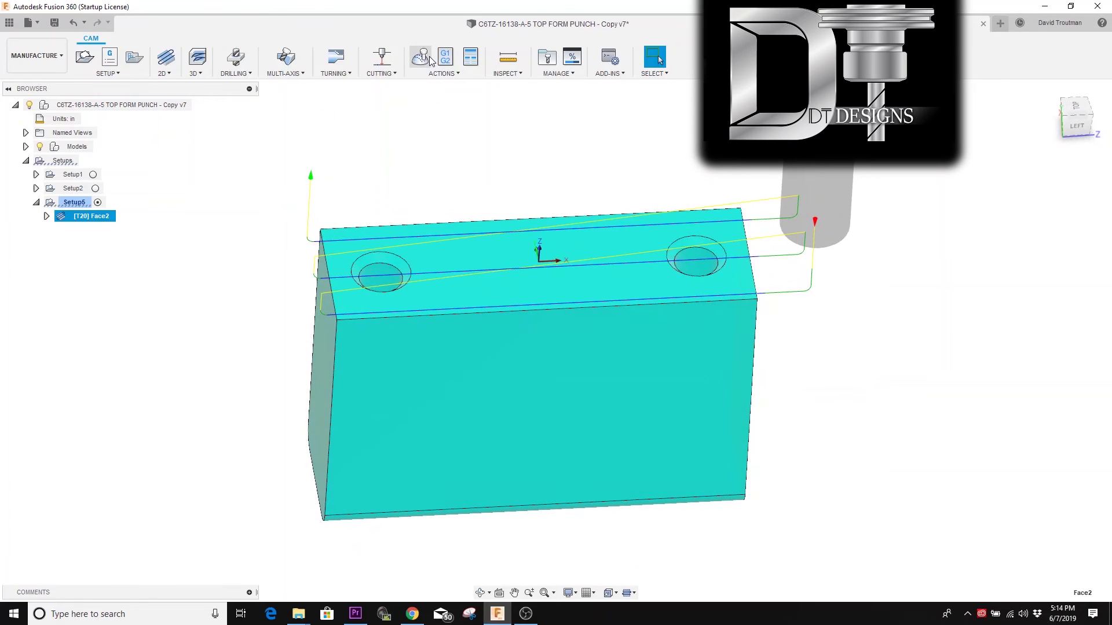
left_click(422, 67)
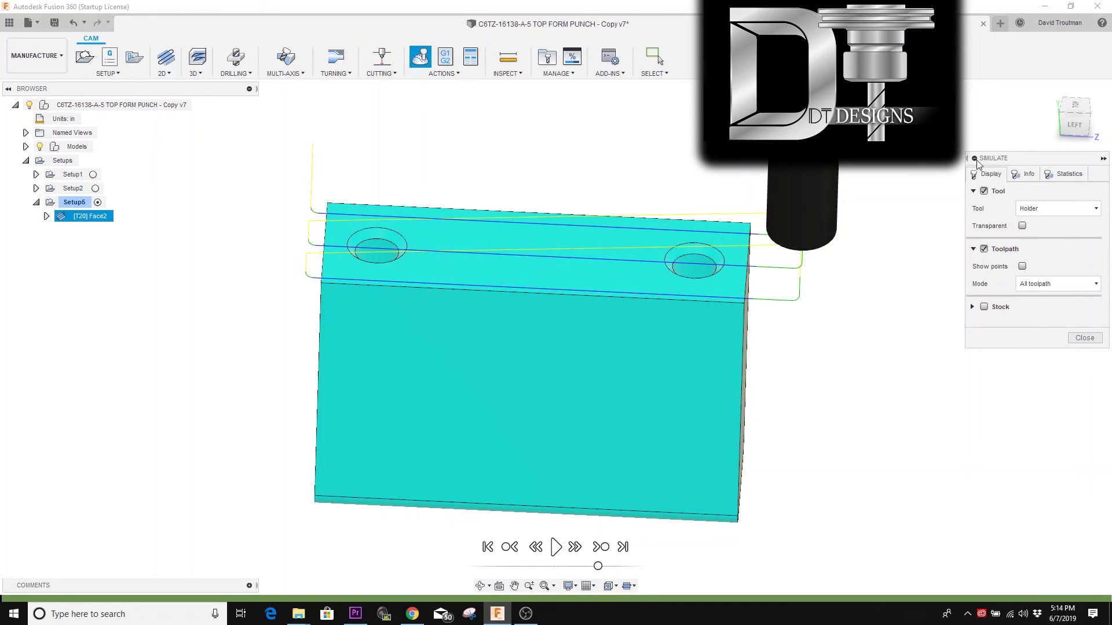
left_click(1088, 337)
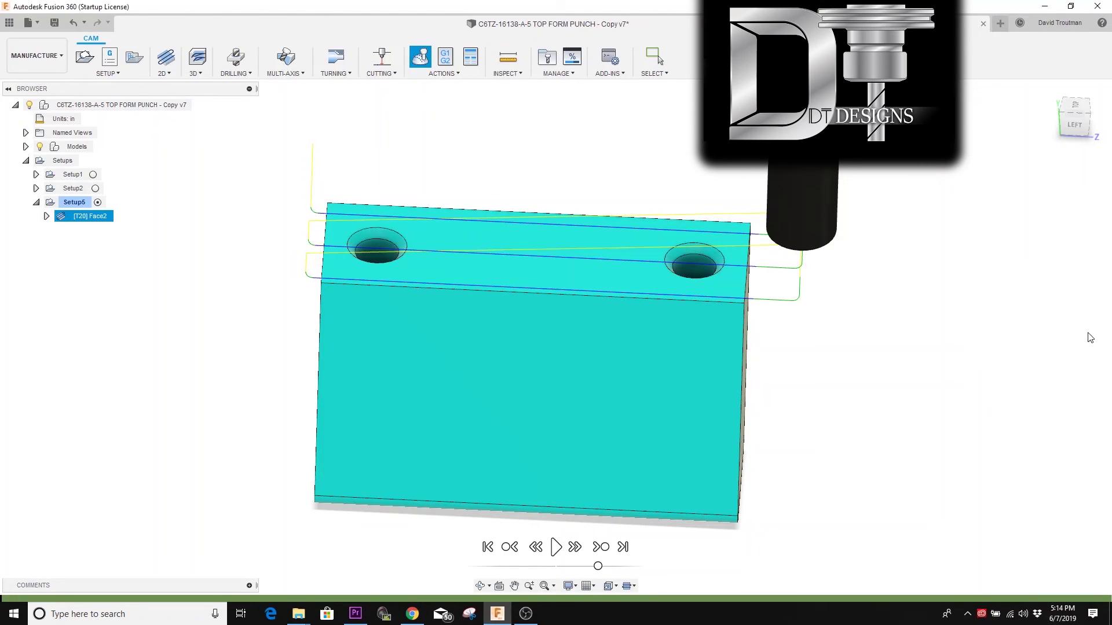
left_click(74, 202)
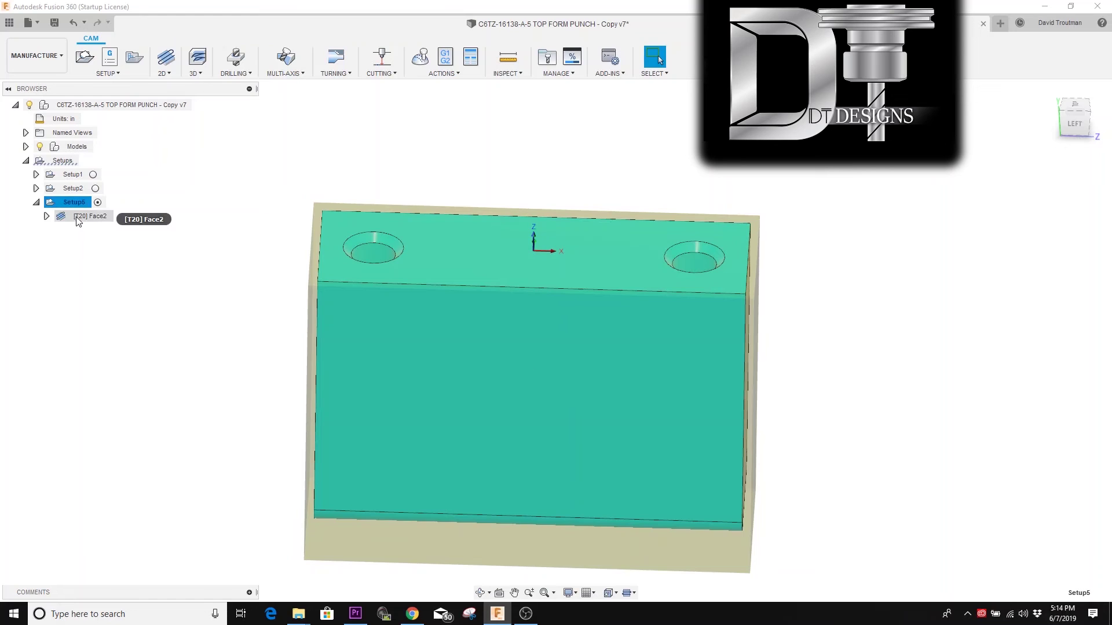
Step: Open the simulation for the Face2 operation and set the toolpath display mode to Tail
left_click(78, 218)
middle_click_drag(567, 293, 226, 103, "shift")
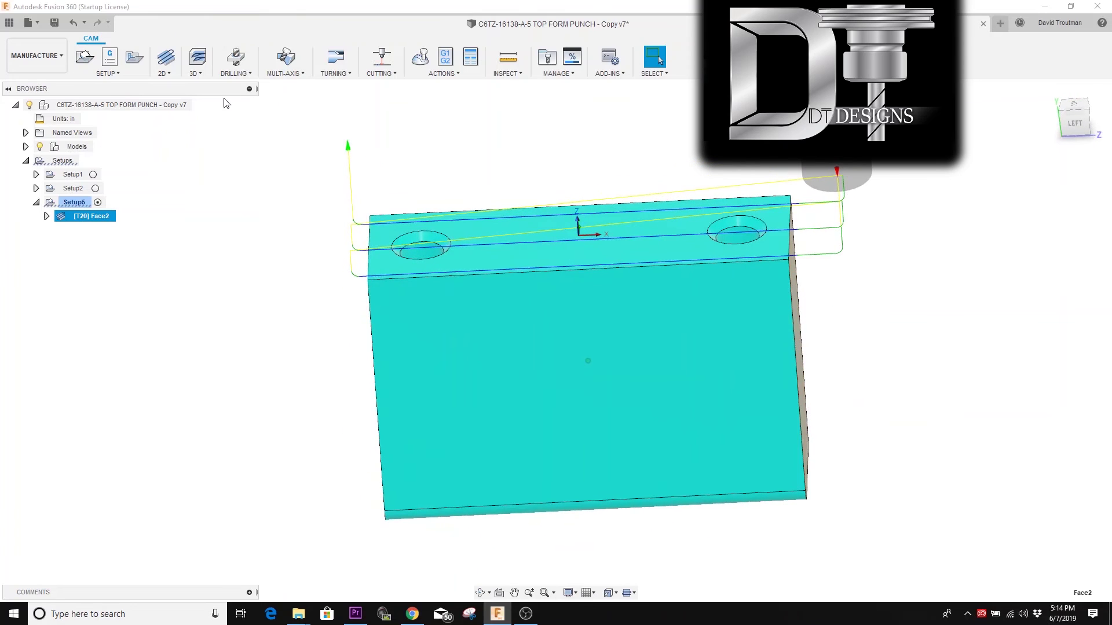
left_click(420, 58)
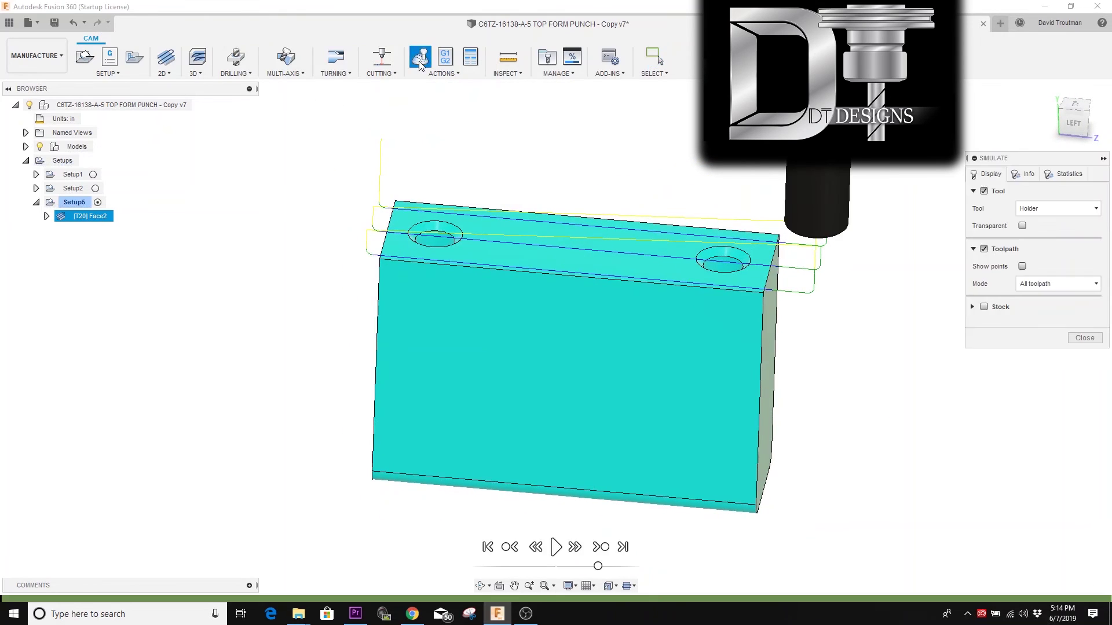
left_click(1086, 290)
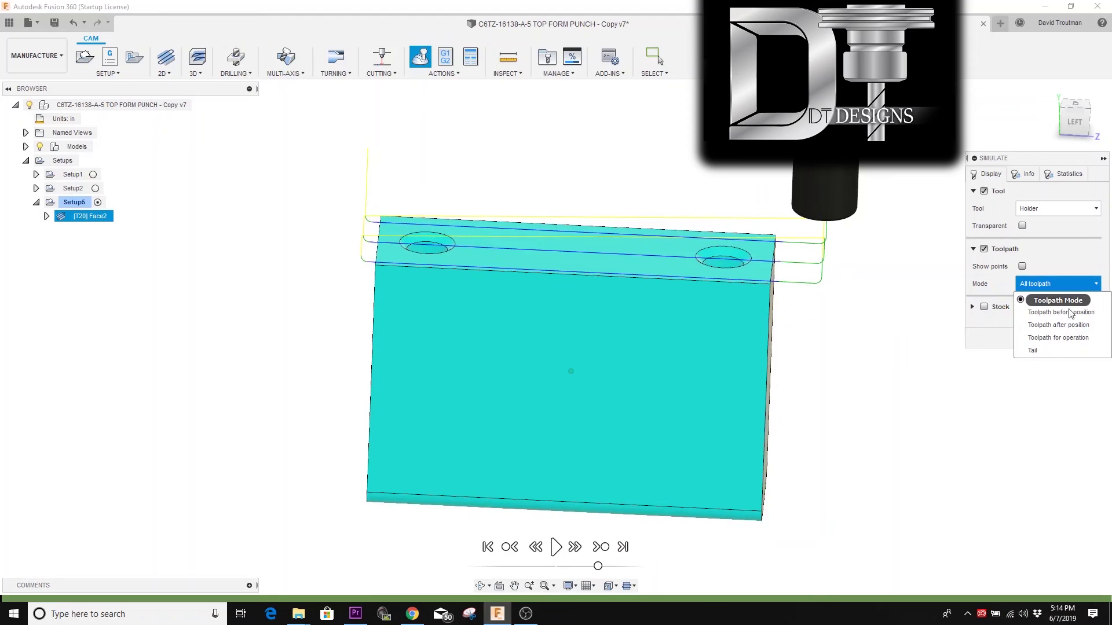
left_click(1046, 350)
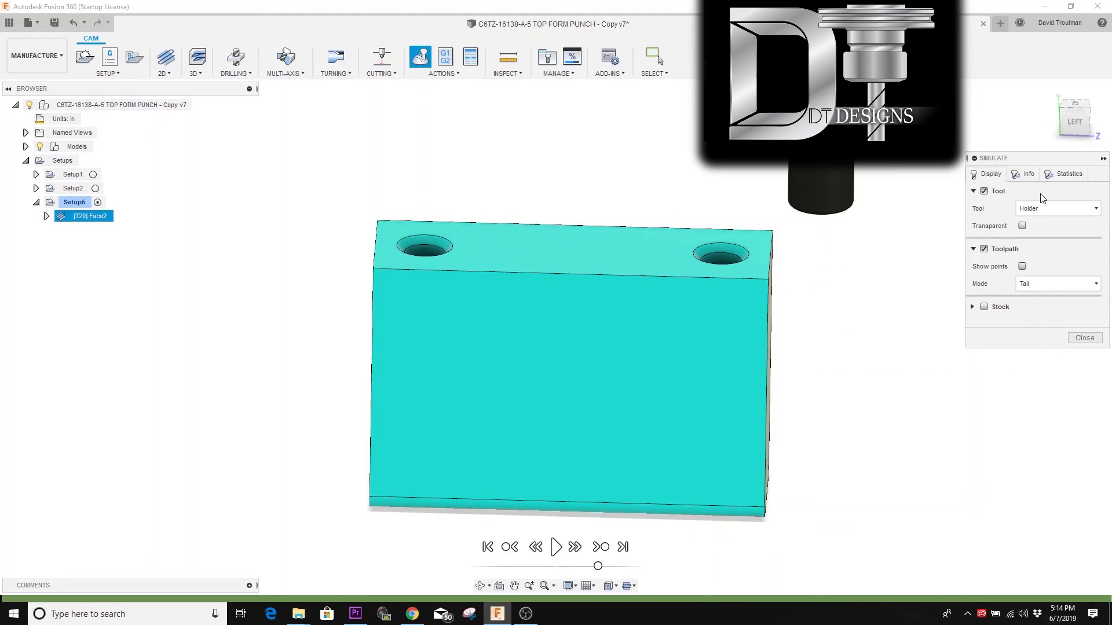
Step: Show the simulated tool with its Holder and make it transparent
left_click(1069, 208)
left_click(1058, 223)
left_click(1022, 227)
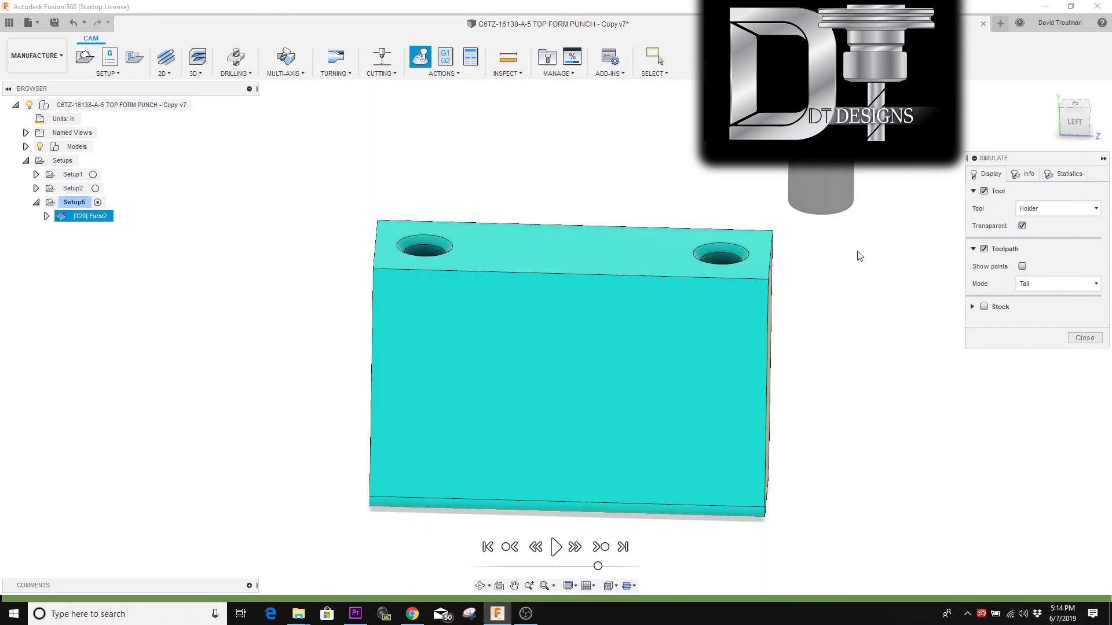
scroll(856, 253, "down", 5)
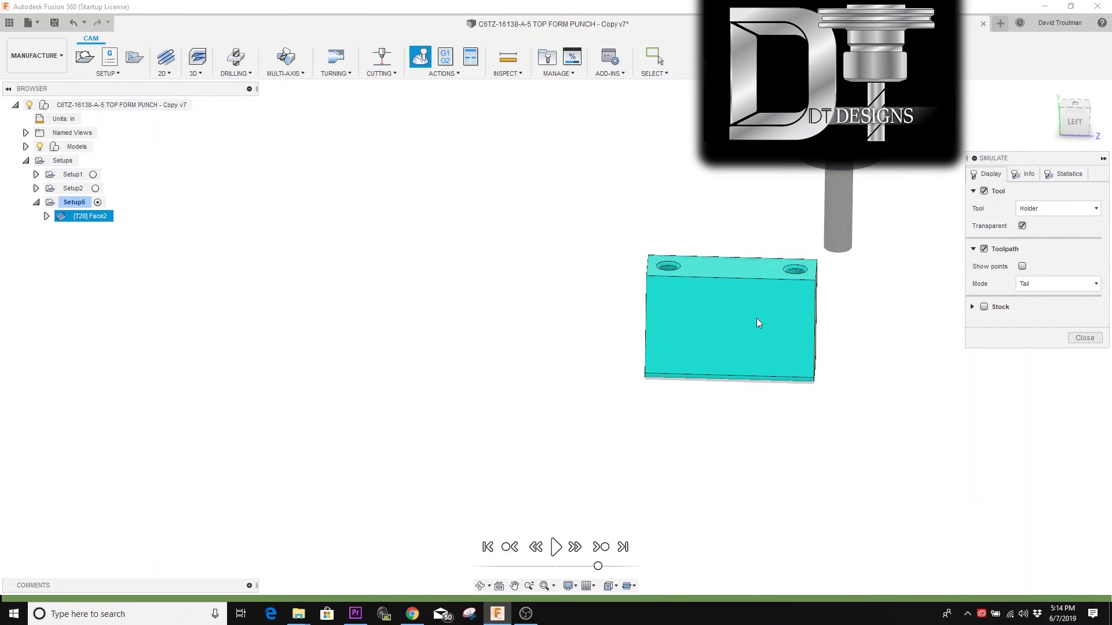
scroll(797, 220, "up", 2)
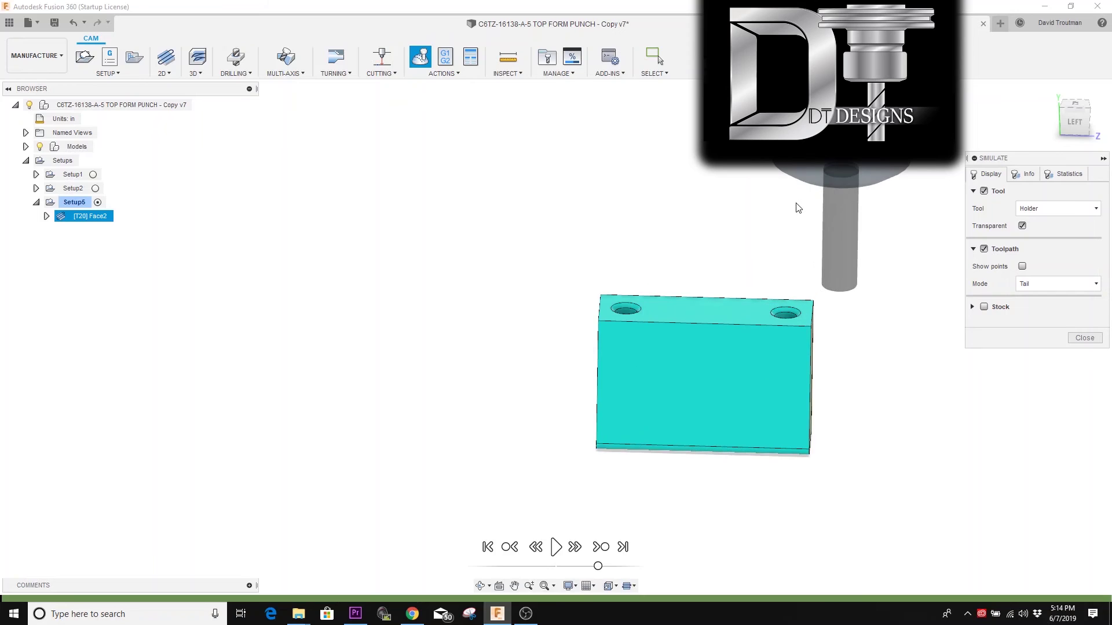
Step: Turn on the Stock display in the simulation and make the stock transparent around the part
left_click(983, 307)
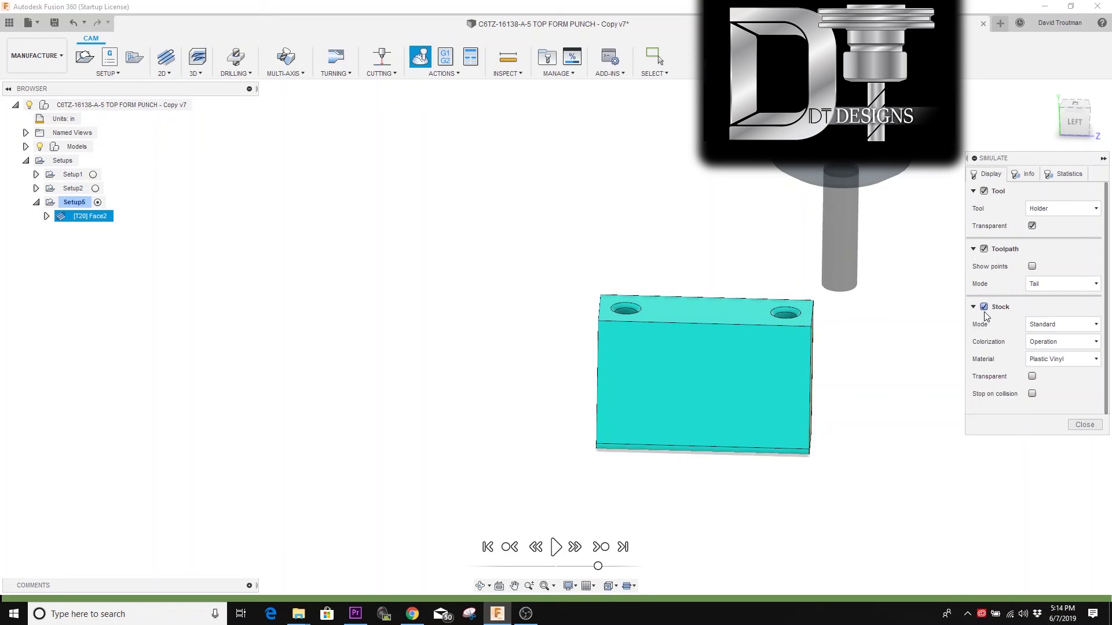
left_click(1033, 376)
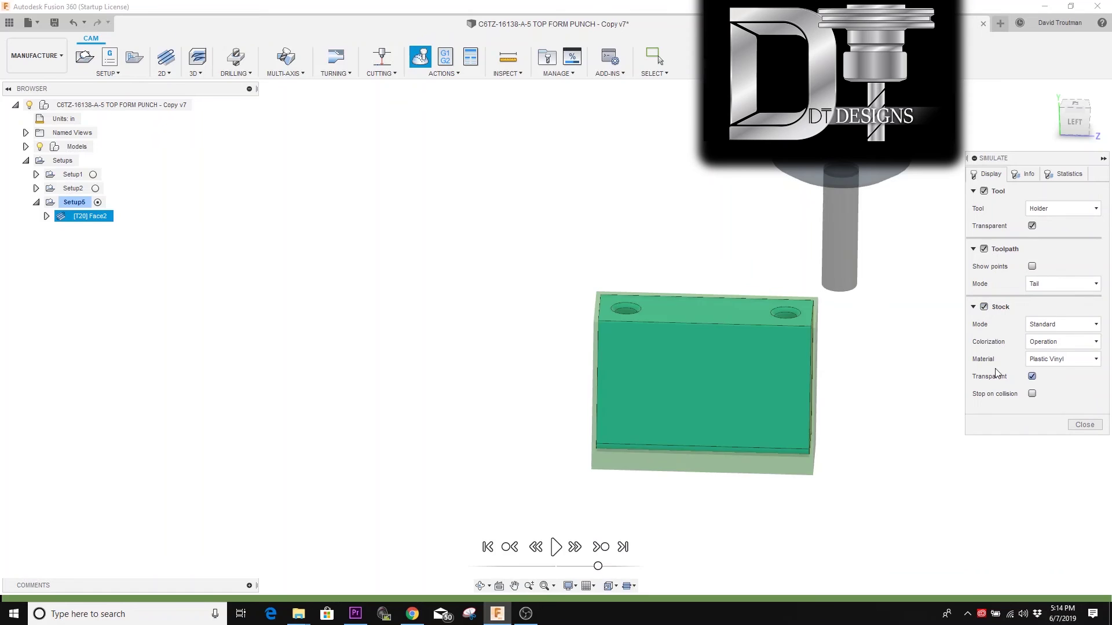
middle_click_drag(723, 289, 679, 324, "shift")
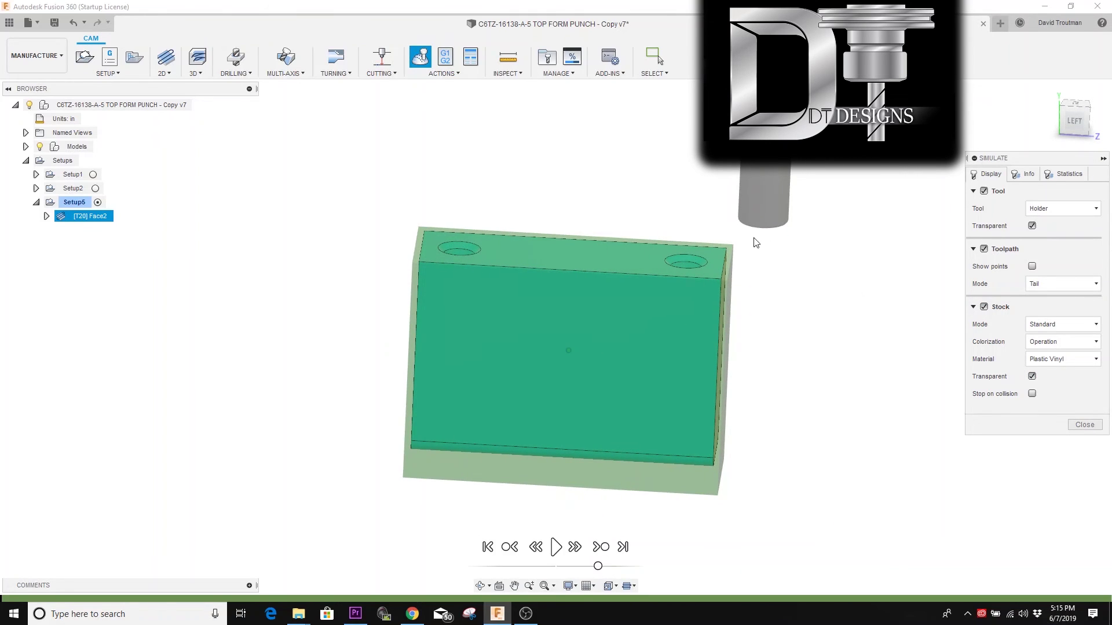
middle_click_drag(752, 241, 735, 228, "shift")
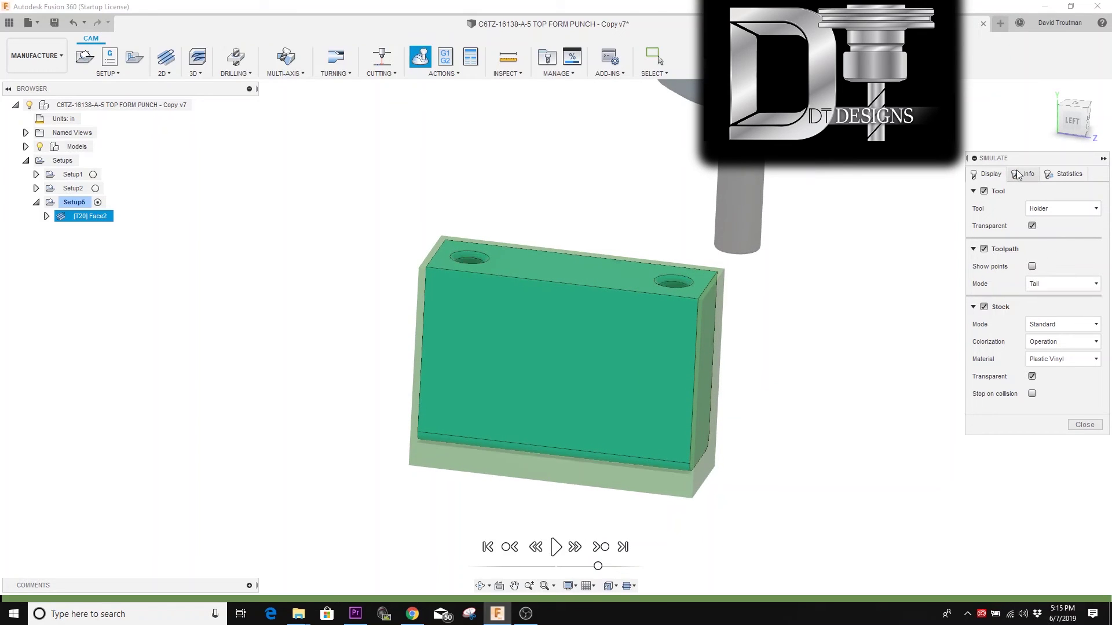
Step: Review the simulation's position, operation and verification information and its machining statistics
left_click(1019, 174)
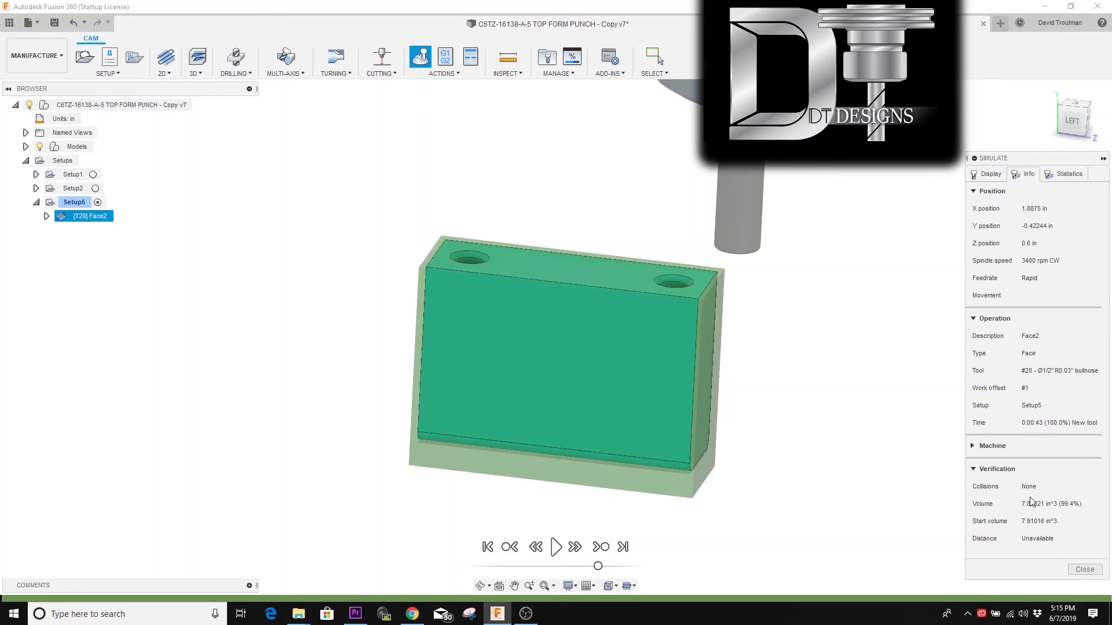
left_click(1068, 174)
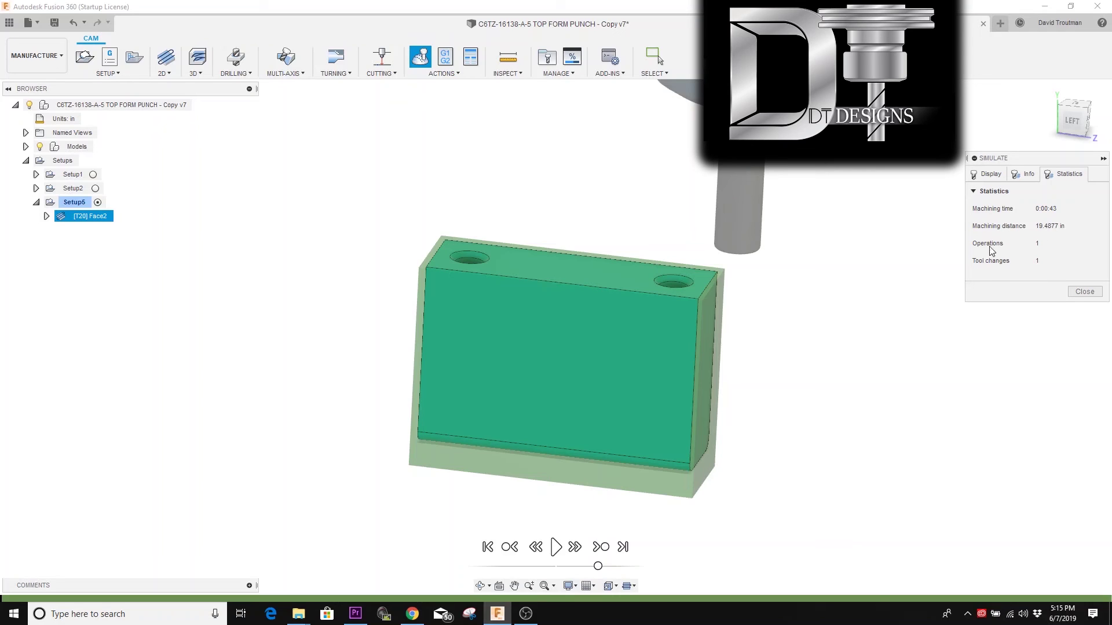
middle_click_drag(917, 314, 955, 232, "shift")
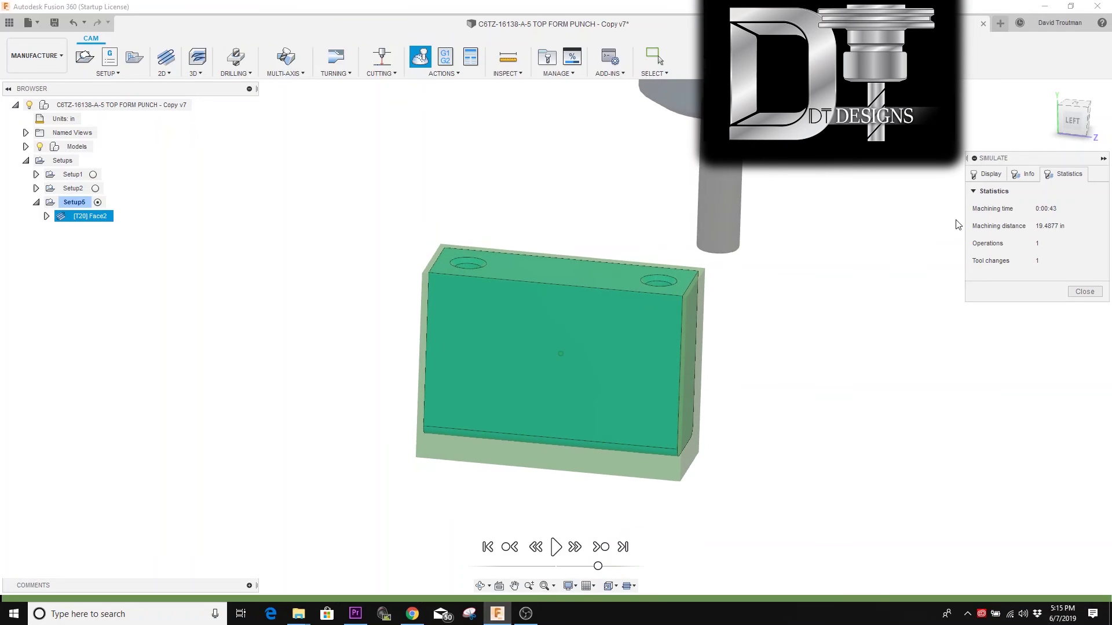
Step: Return to the simulation's display settings and play the facing toolpath on the transparent stock
left_click(990, 174)
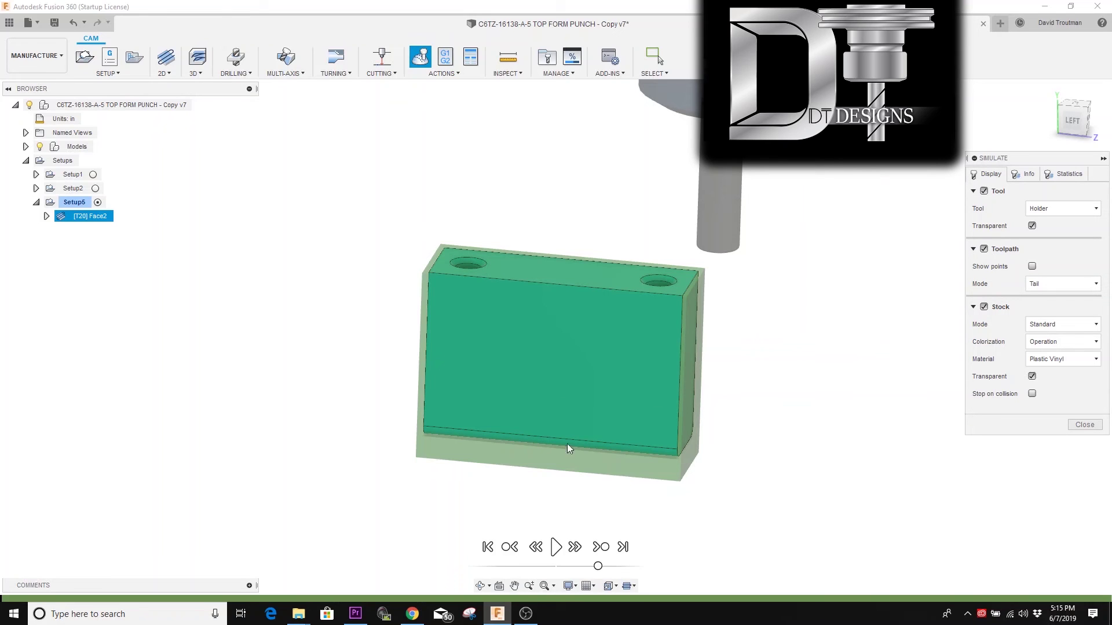
middle_click_drag(564, 458, 556, 546, "shift")
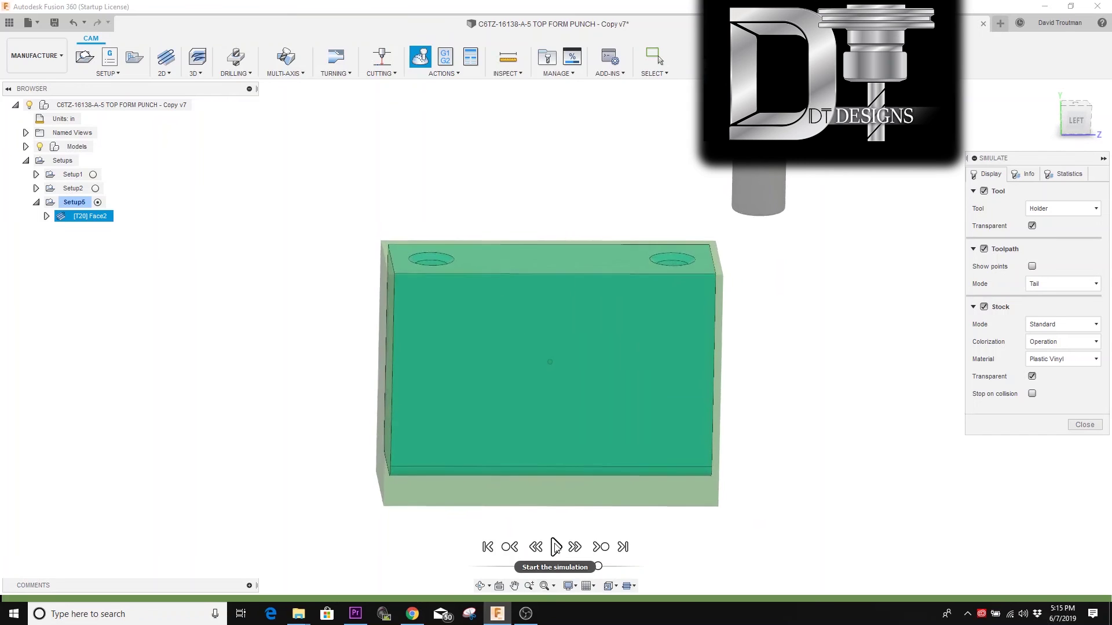
left_click(555, 546)
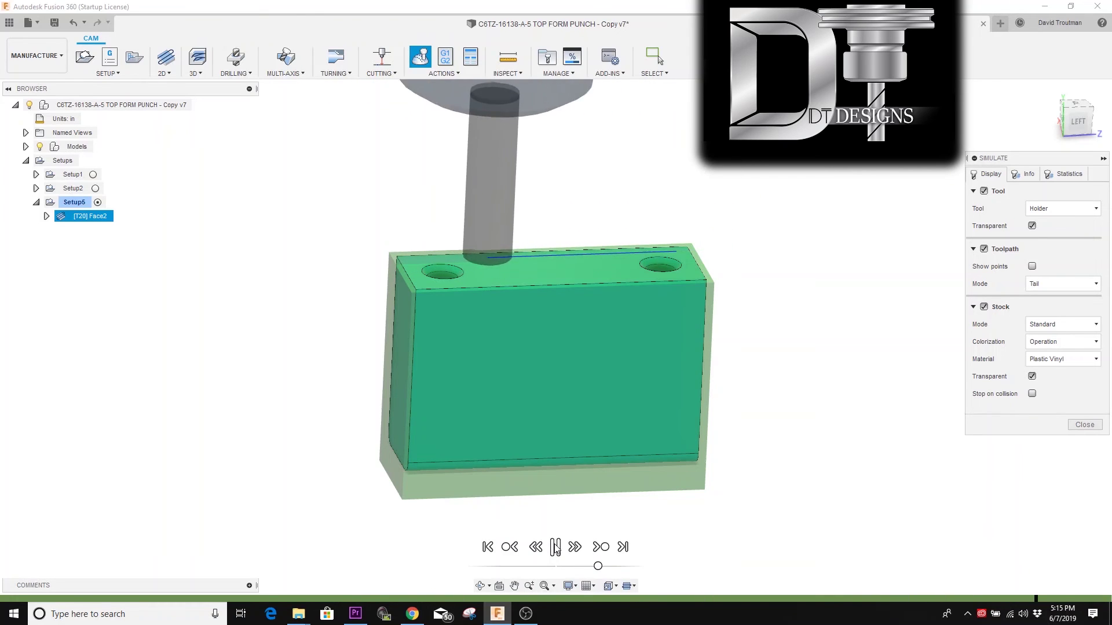
Step: Pause the simulation and examine from the left side how far the facing toolpath extends past both ends of the stock
left_click(555, 547)
middle_click_drag(593, 385, 1098, 105, "shift")
scroll(617, 260, "up", 5)
left_click(1098, 105)
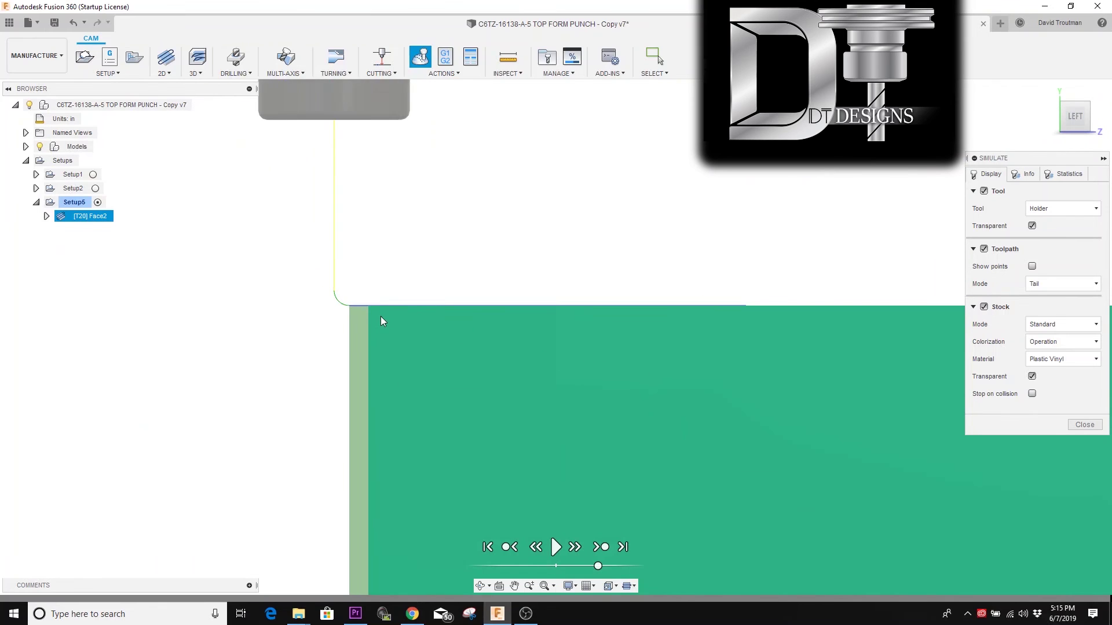
scroll(388, 315, "up", 5)
scroll(353, 295, "up", 4)
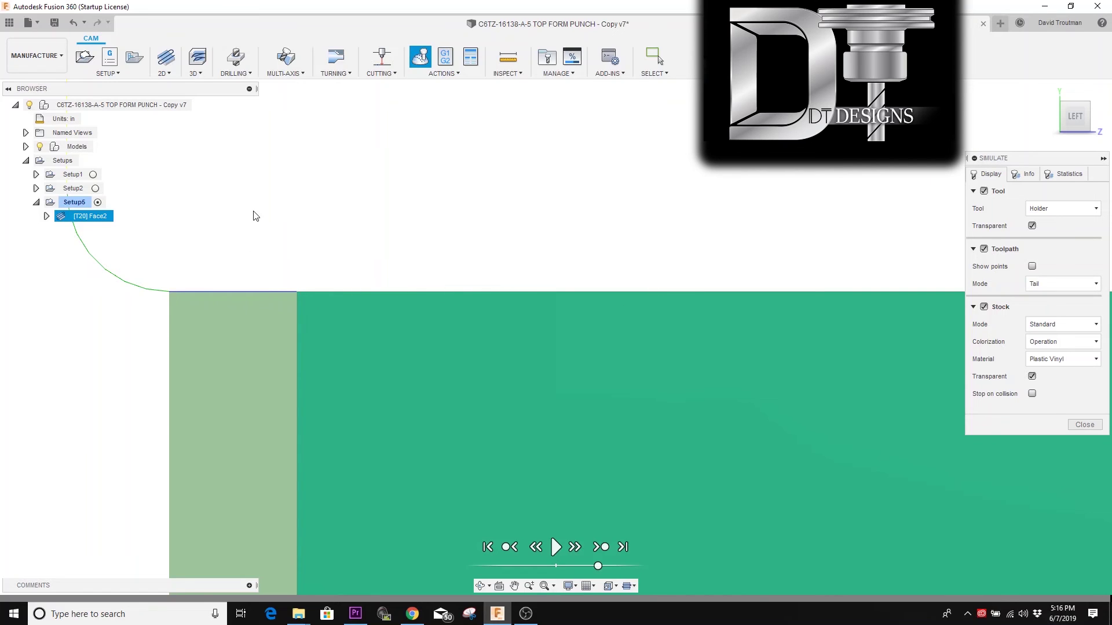
scroll(226, 198, "down", 6)
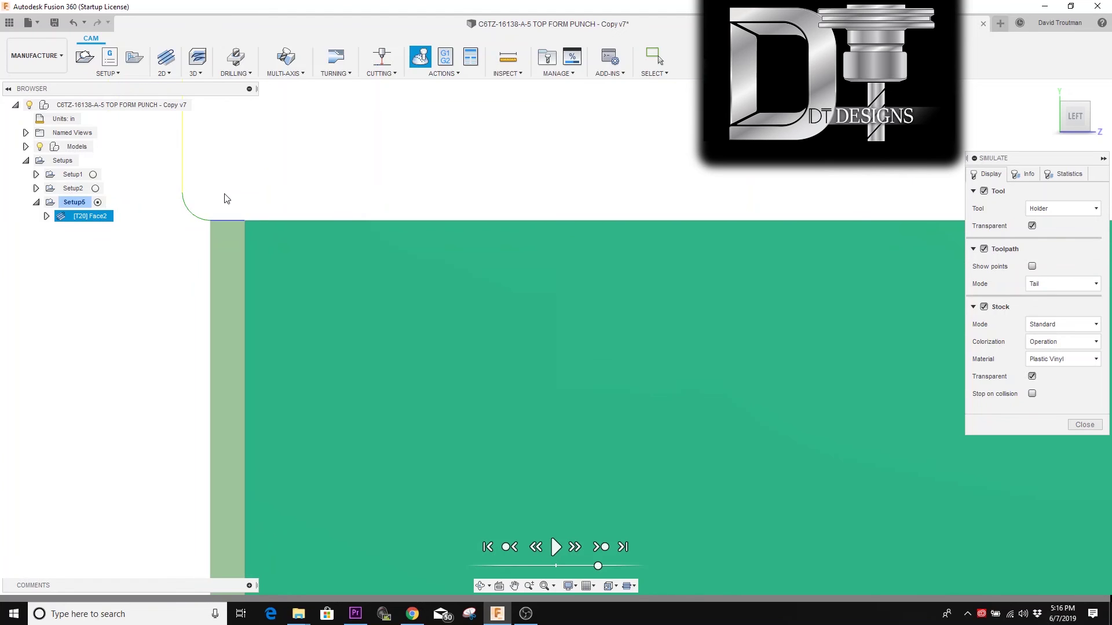
scroll(226, 199, "down", 5)
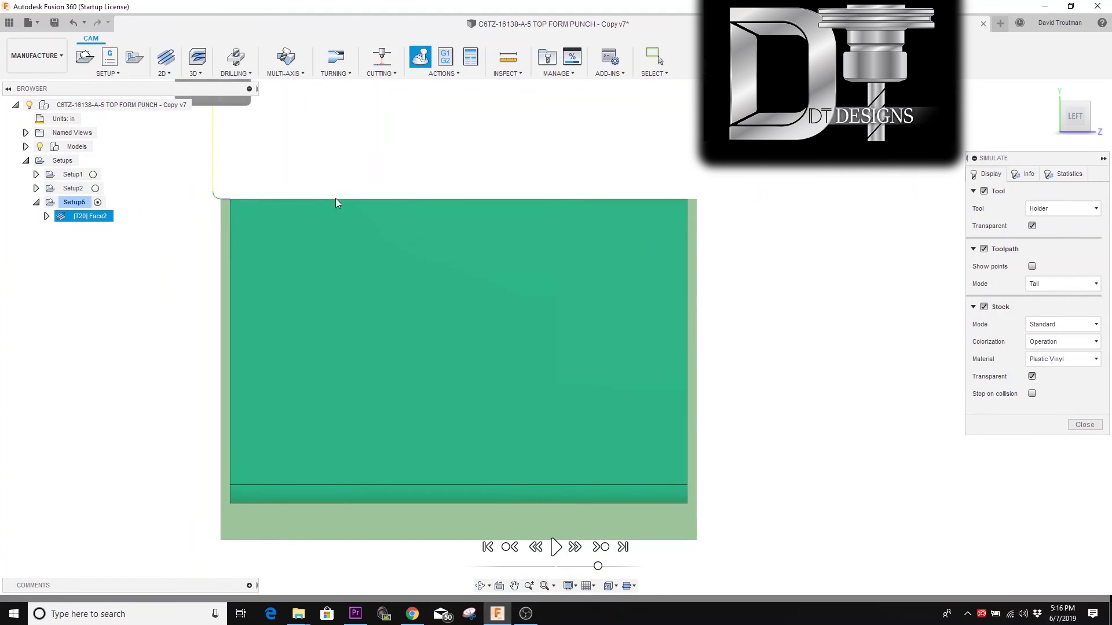
scroll(655, 216, "up", 5)
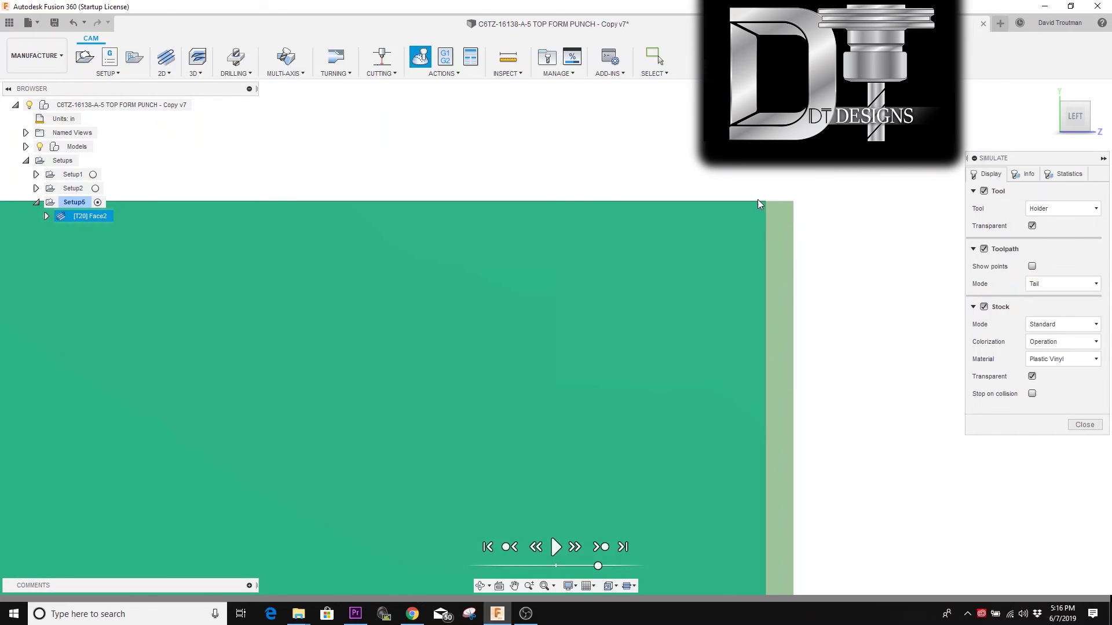
scroll(810, 248, "down", 5)
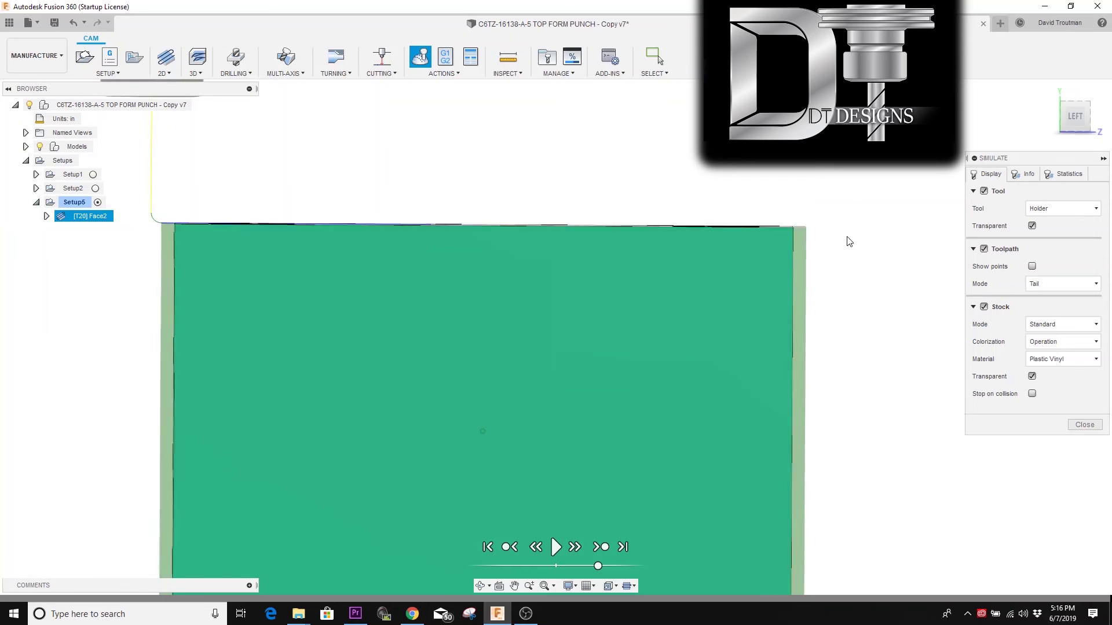
middle_click_drag(824, 246, 705, 262, "shift")
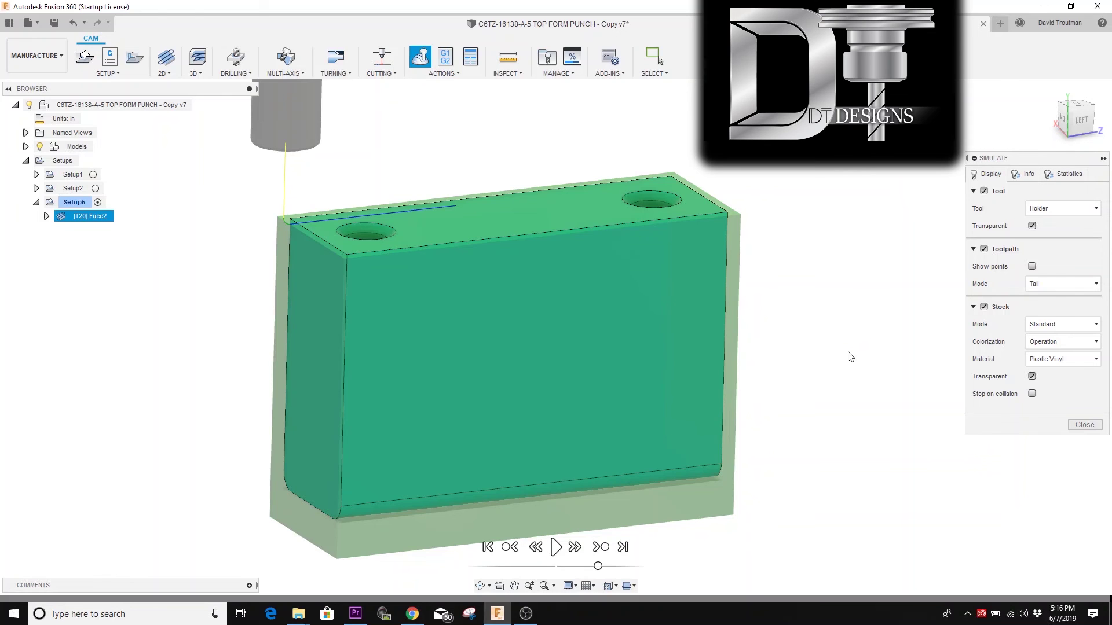
middle_click_drag(849, 357, 697, 440, "shift")
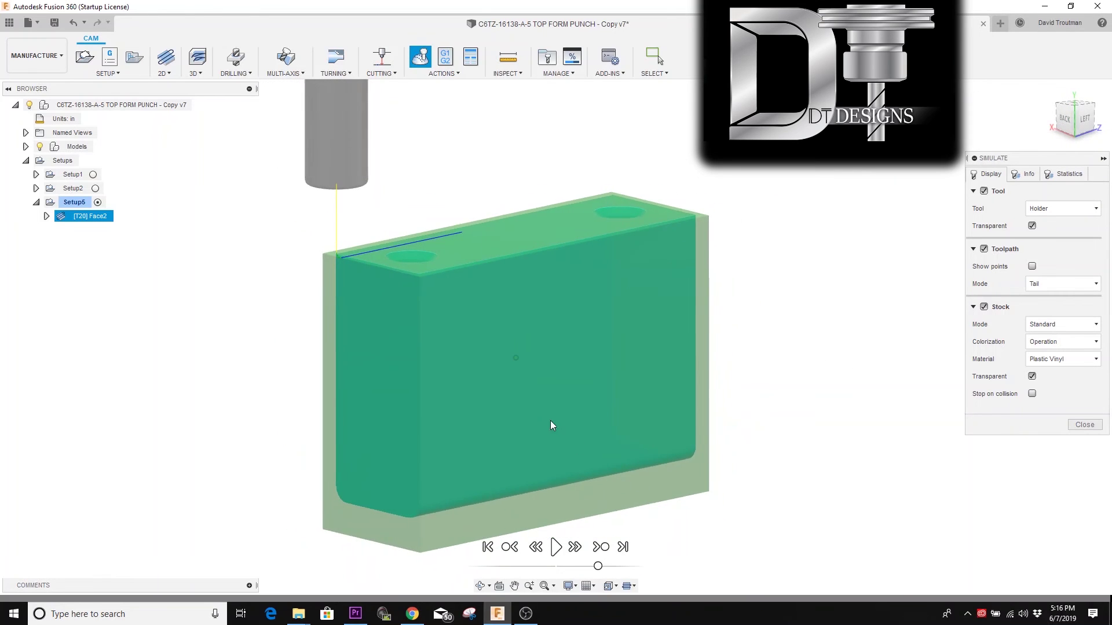
Step: Play the simulation into a facing pass, pause it, and examine the cutter's overlap with the stock edge from the front
middle_click_drag(551, 423, 556, 547, "shift")
left_click(556, 547)
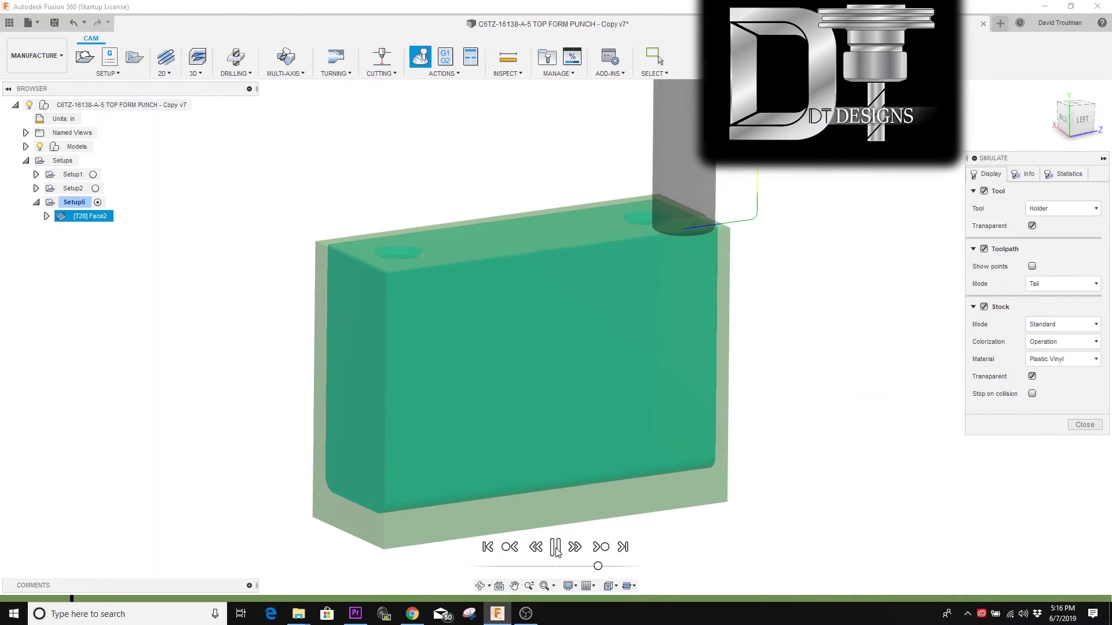
left_click(555, 547)
middle_click_drag(555, 548, 1041, 135, "shift")
scroll(739, 345, "up", 3)
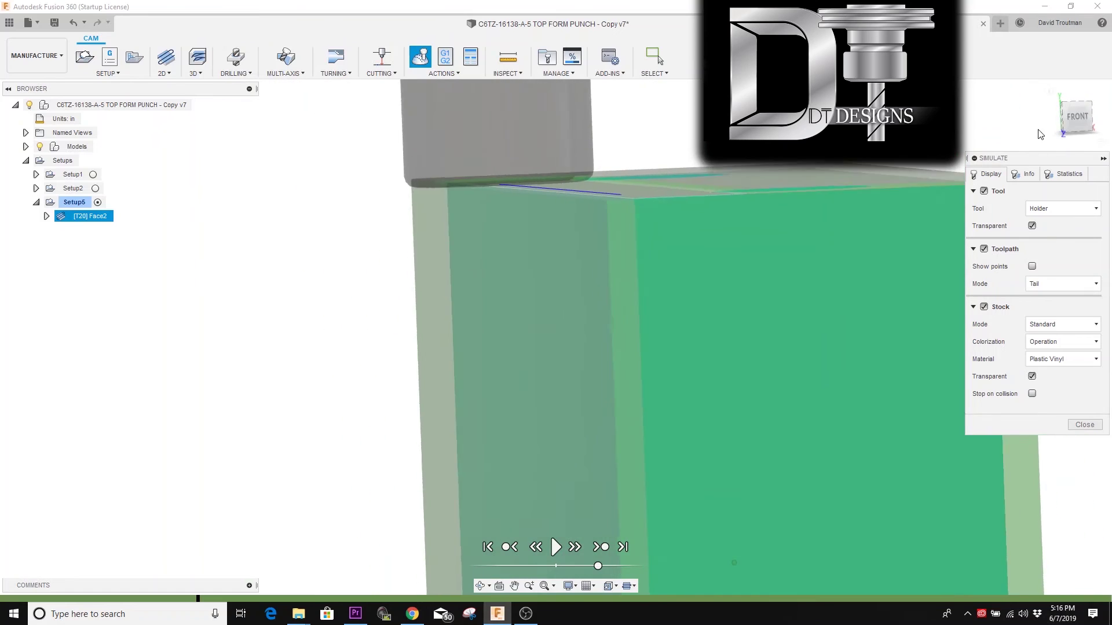
left_click(1076, 116)
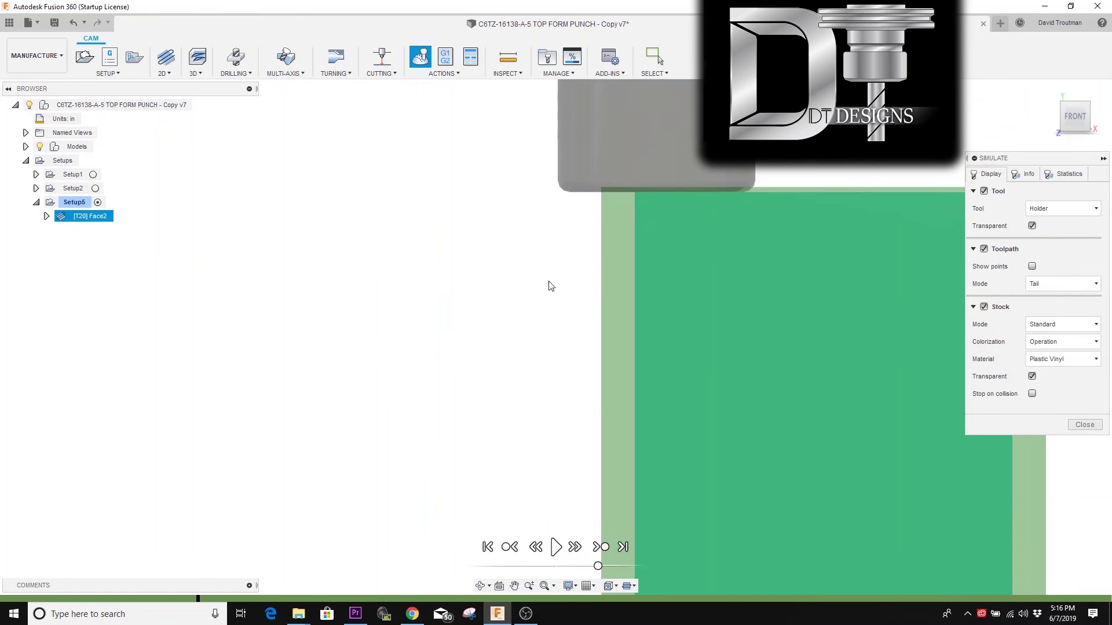
scroll(614, 191, "up", 3)
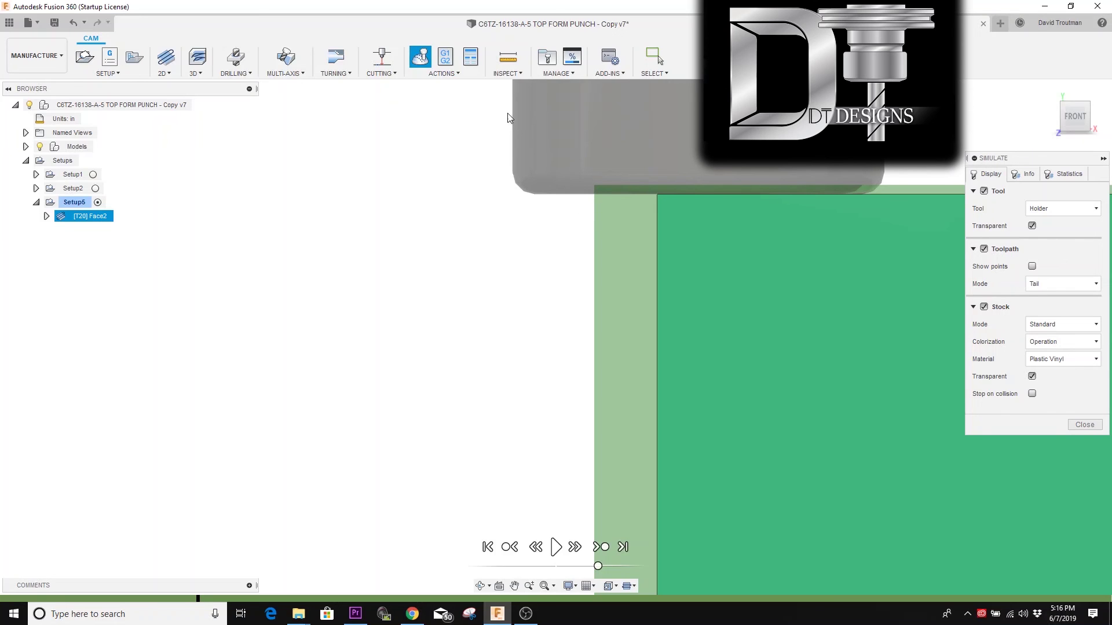
scroll(446, 158, "down", 4)
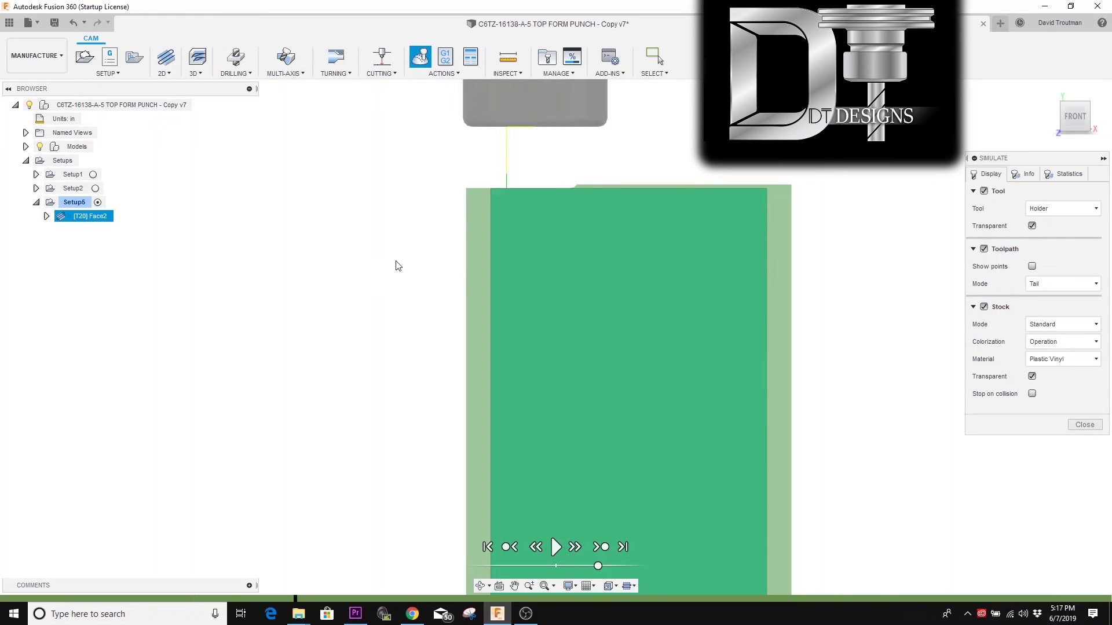
Step: Run the simulation to the last facing pass and check from the front how far the cutter overhangs the remaining stock edge
left_click(554, 547)
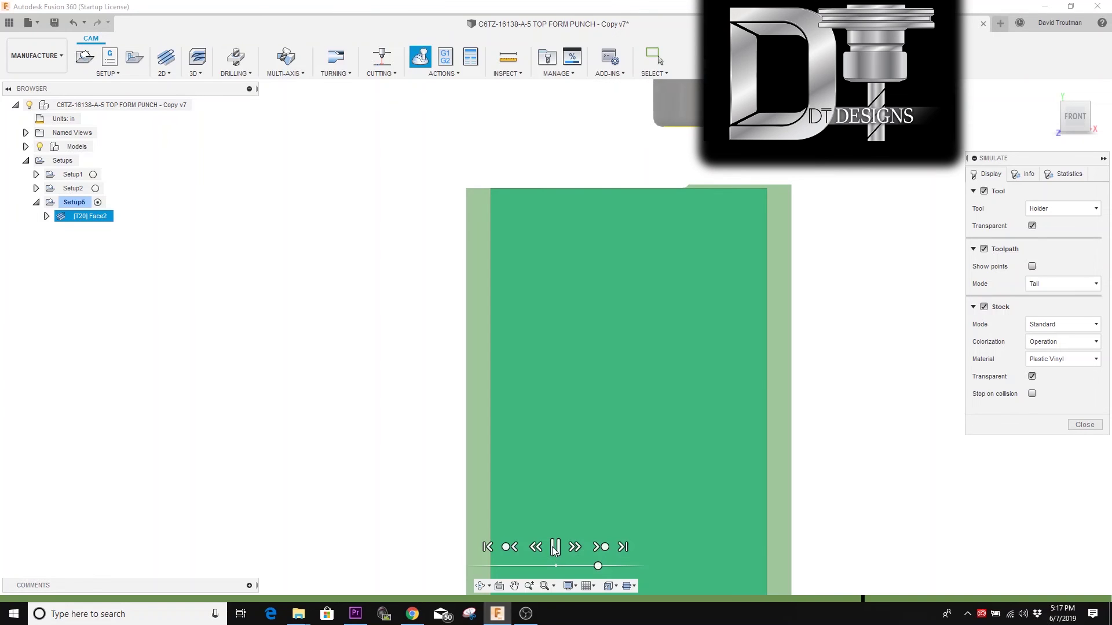
left_click(554, 547)
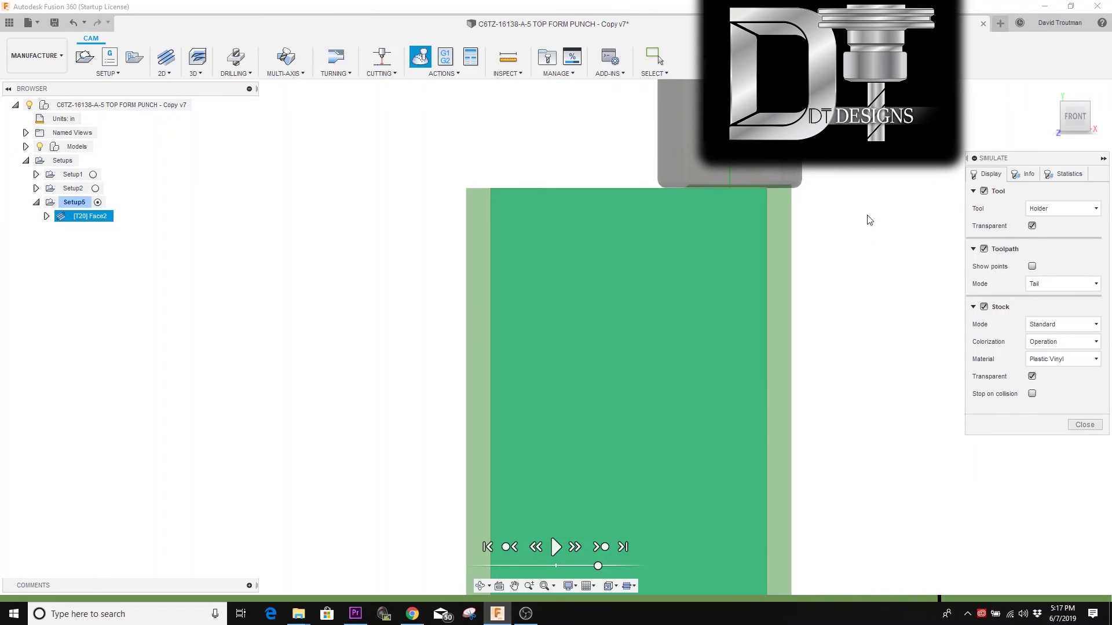
scroll(791, 168, "up", 5)
scroll(792, 169, "up", 5)
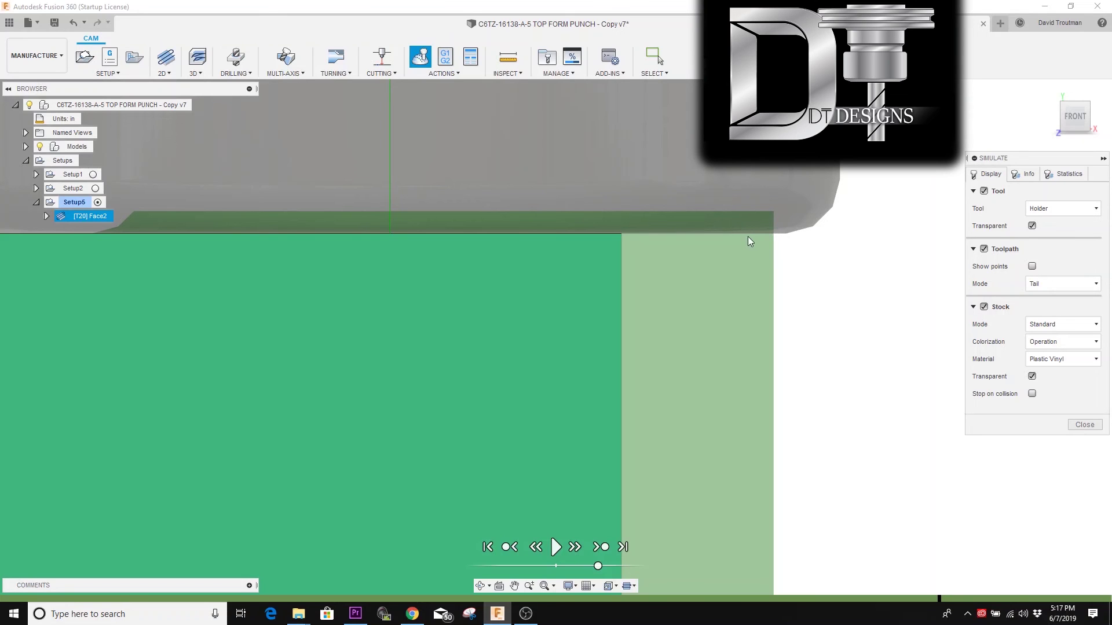
scroll(759, 224, "down", 3)
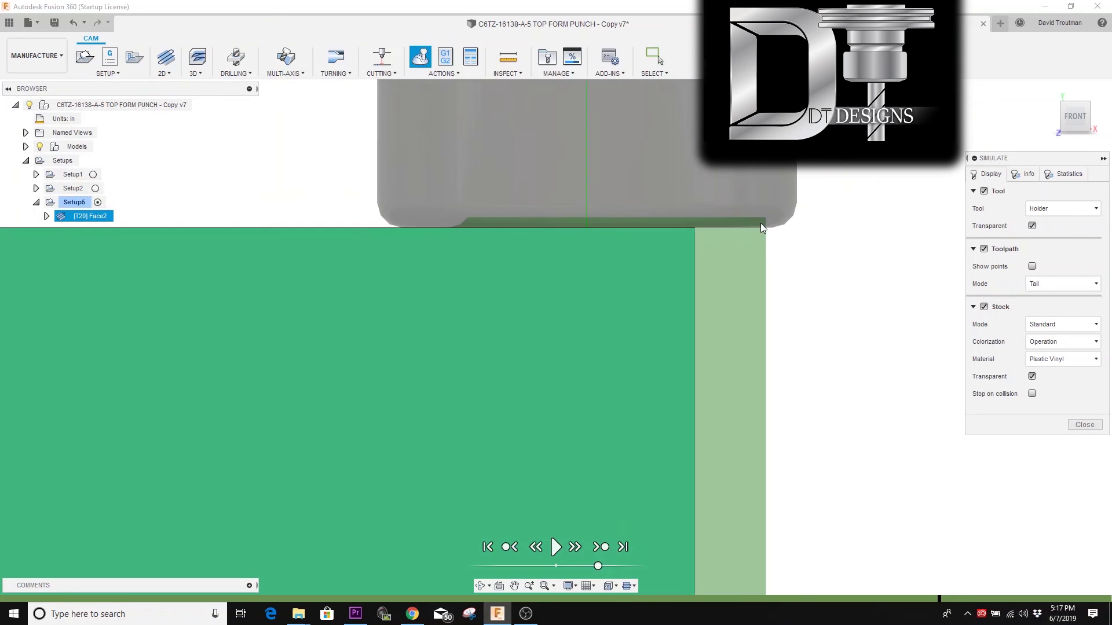
Step: Check the cutter's overhang past the stock from the back, and close the simulation
mouse_move(760, 223)
middle_mouse_down("shift")
mouse_move(746, 236)
mouse_move(757, 235)
middle_mouse_up("shift")
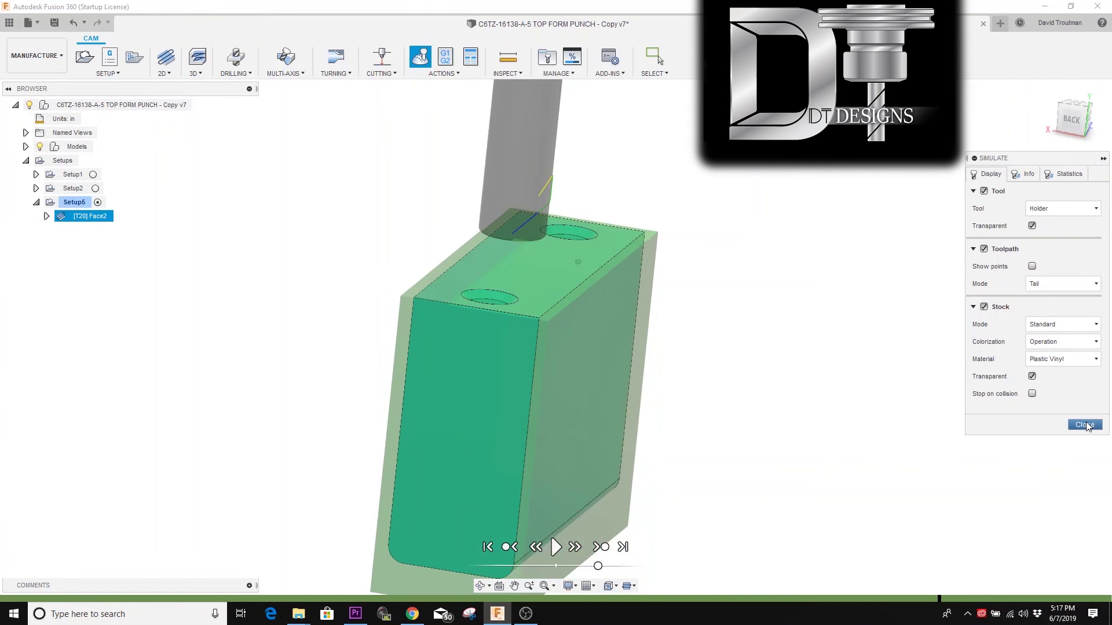
middle_click_drag(1085, 426, 1081, 131, "shift")
left_click(1079, 127)
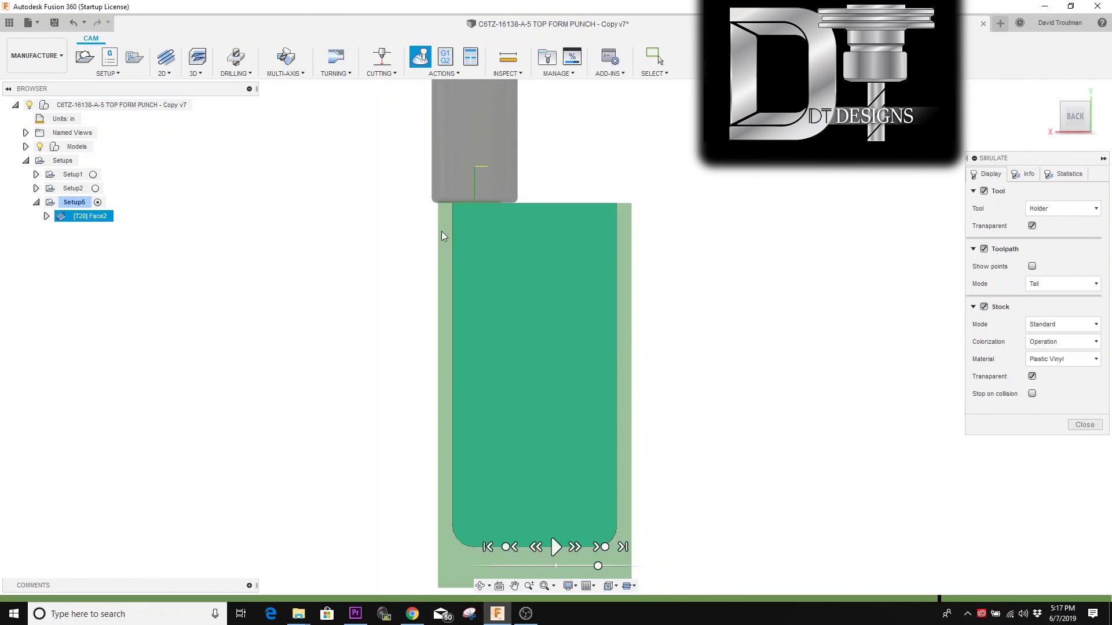
middle_click_drag(846, 308, 1090, 426, "shift")
left_click(1085, 425)
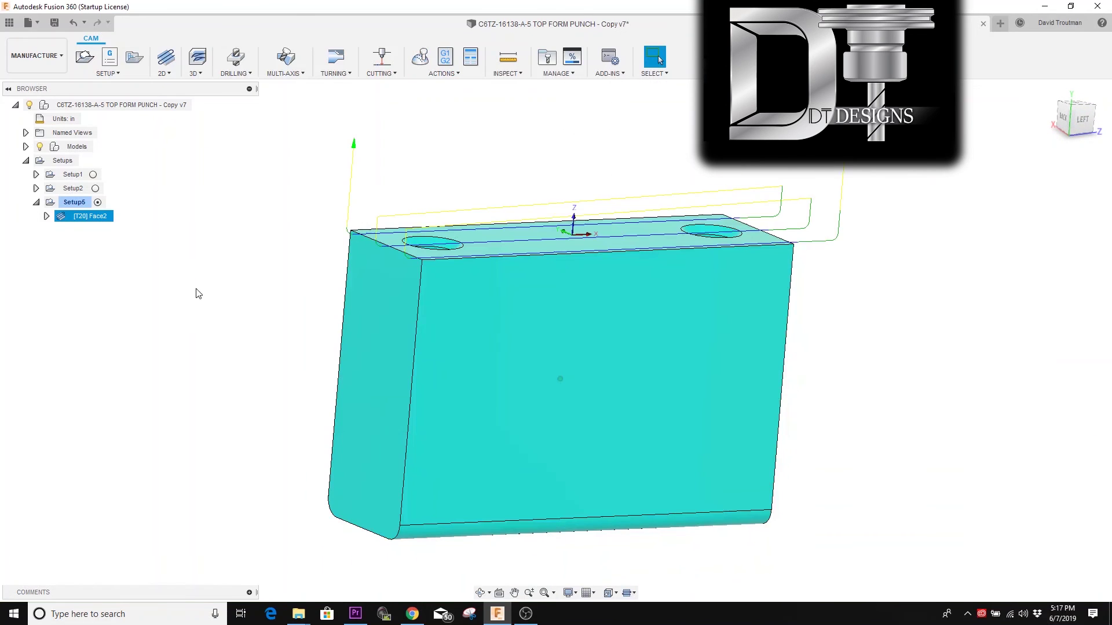
Step: Edit the Face2 operation's passes and set the Stock Offset to .125 in
left_click(204, 305)
right_click(76, 217)
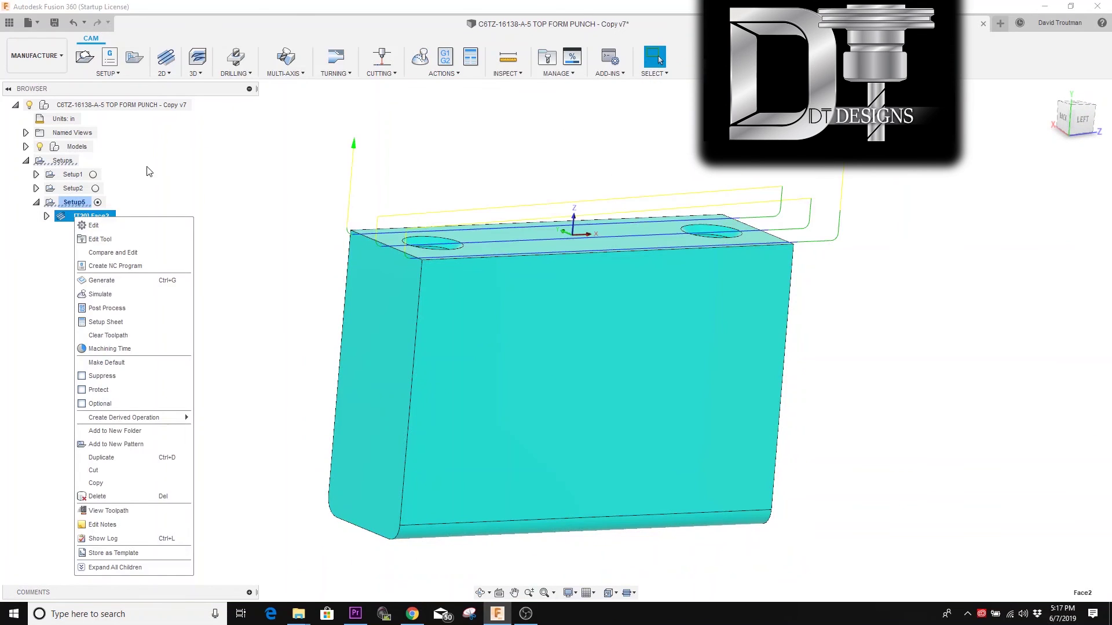
left_click(120, 224)
left_click(1023, 175)
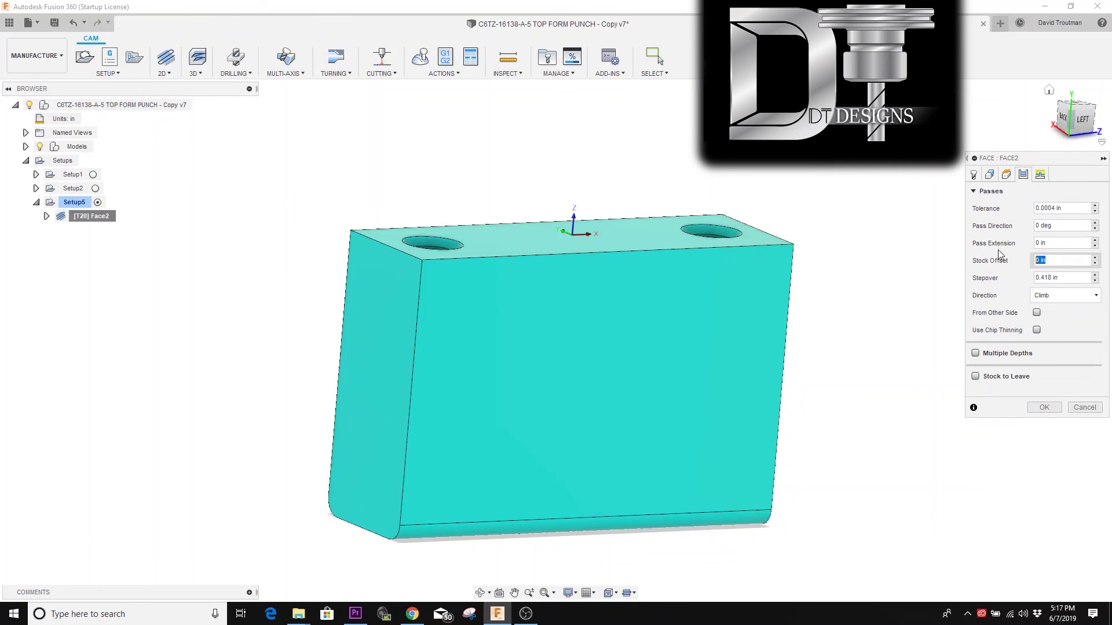
left_click(1049, 261)
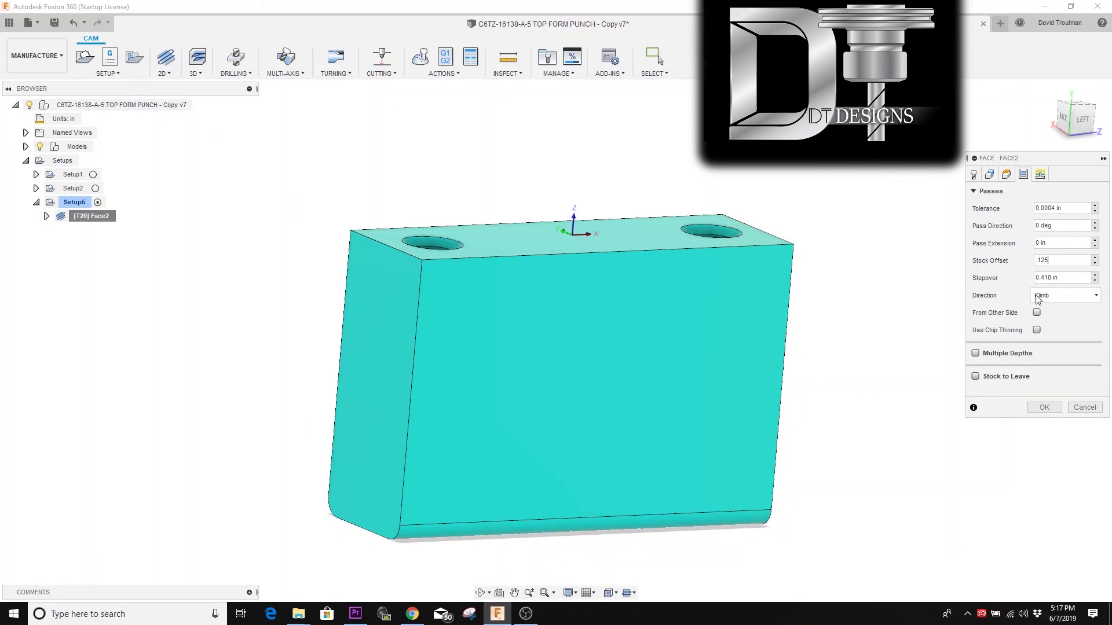
left_click(1047, 408)
Step: Simulate the updated Face2 toolpath and check from the back how the cutter overlaps the stock edge on the first pass
mouse_move(708, 257)
middle_mouse_down("shift")
mouse_move(745, 251)
mouse_move(645, 226)
middle_mouse_up("shift")
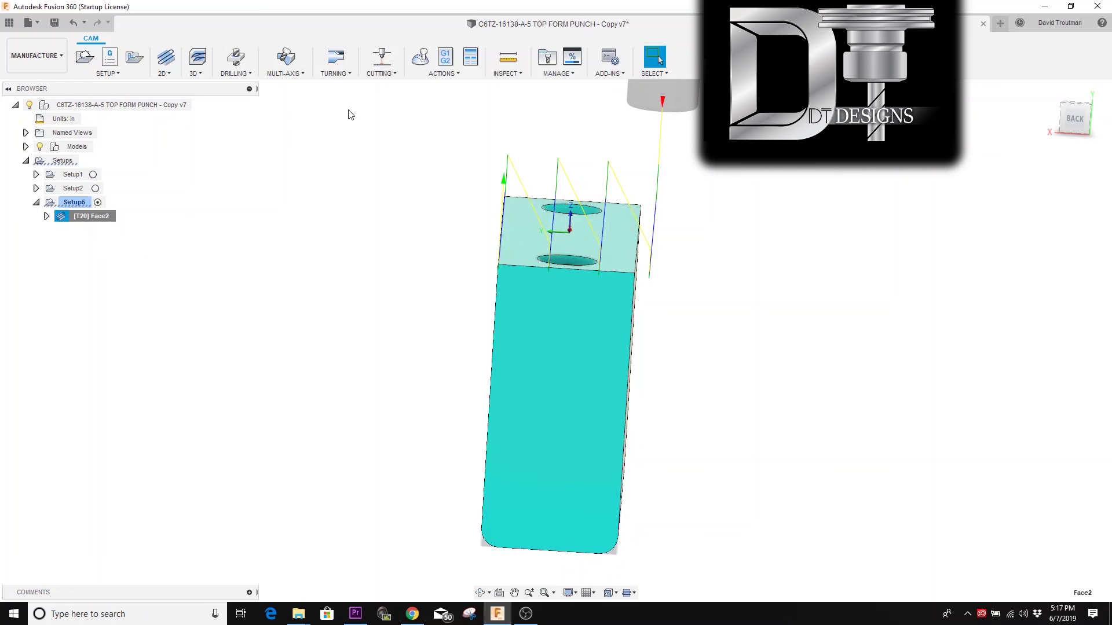
left_click(422, 58)
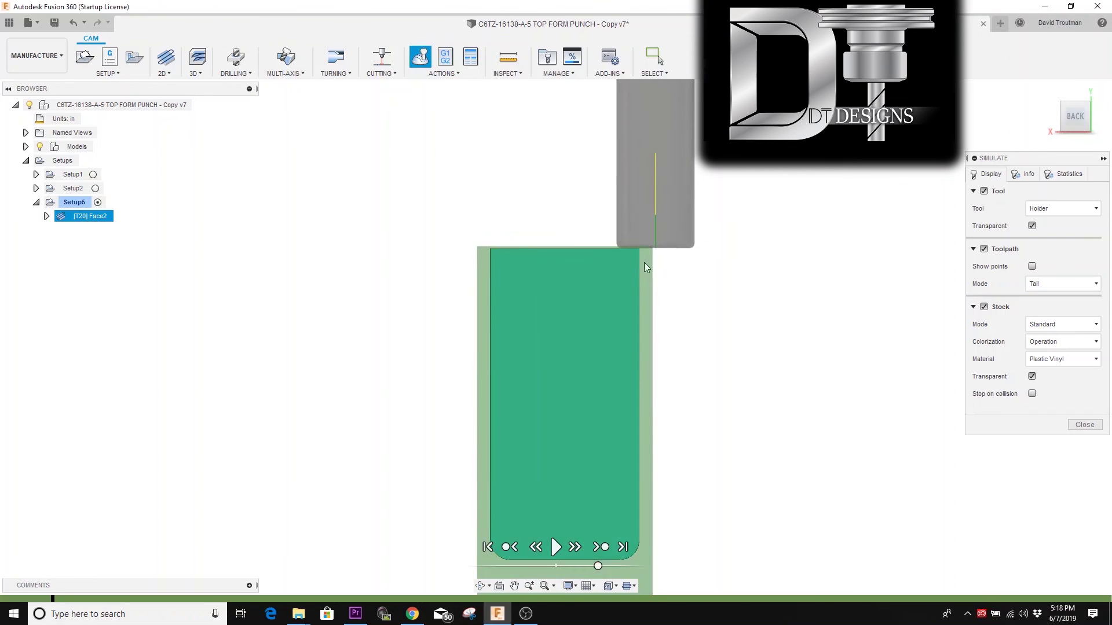
scroll(646, 267, "up", 5)
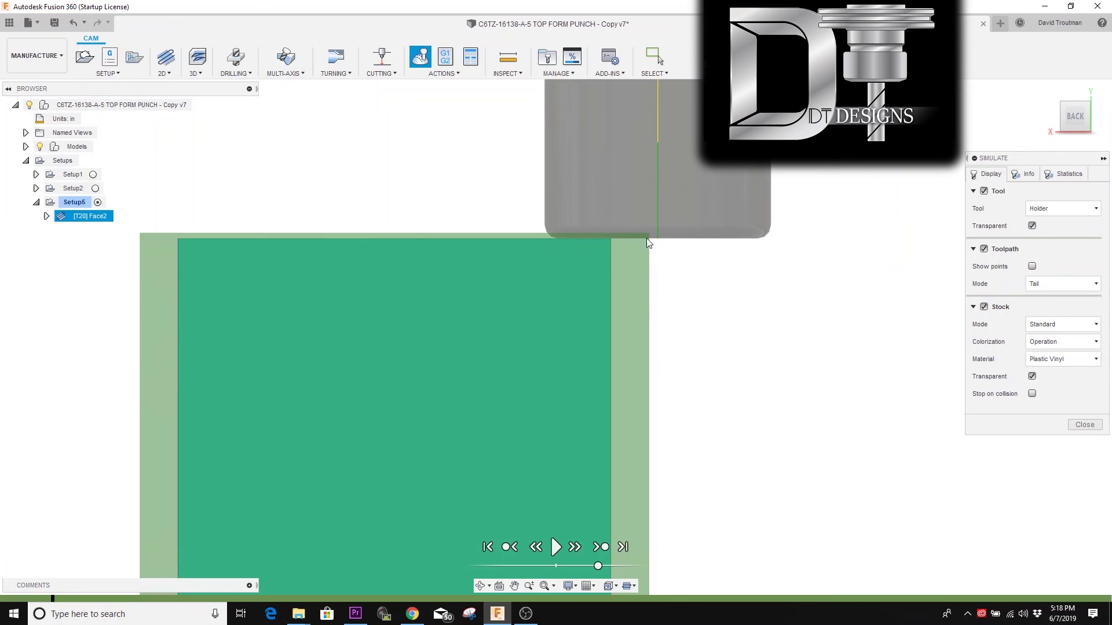
scroll(666, 235, "down", 3)
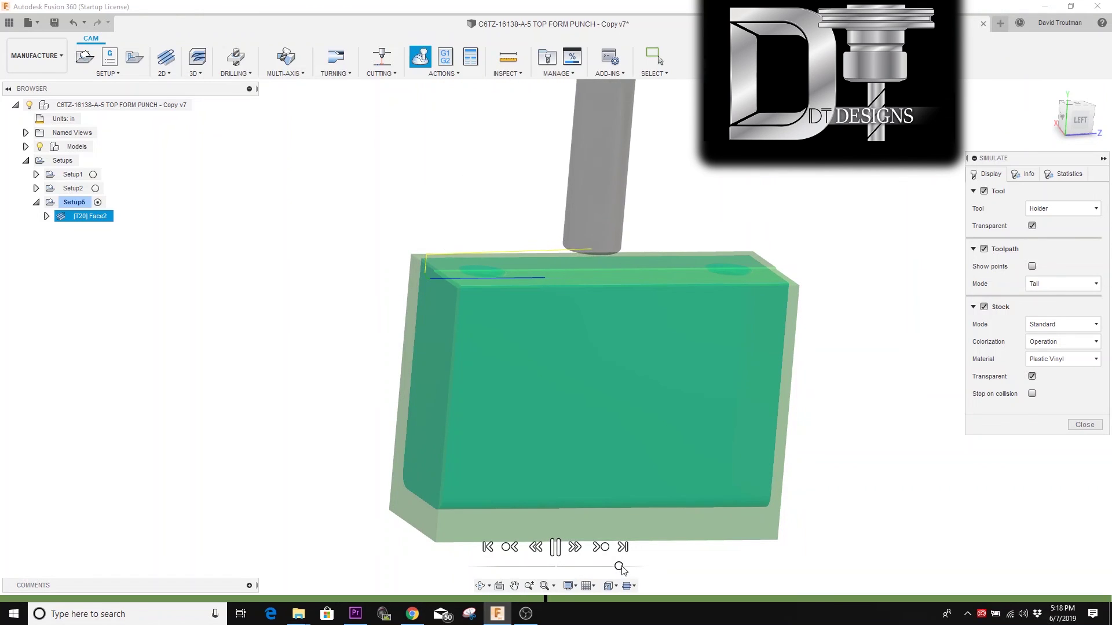
Step: Increase the simulation's playback speed and play it until the cutter is on the last facing pass
left_click_drag(618, 568, 633, 565)
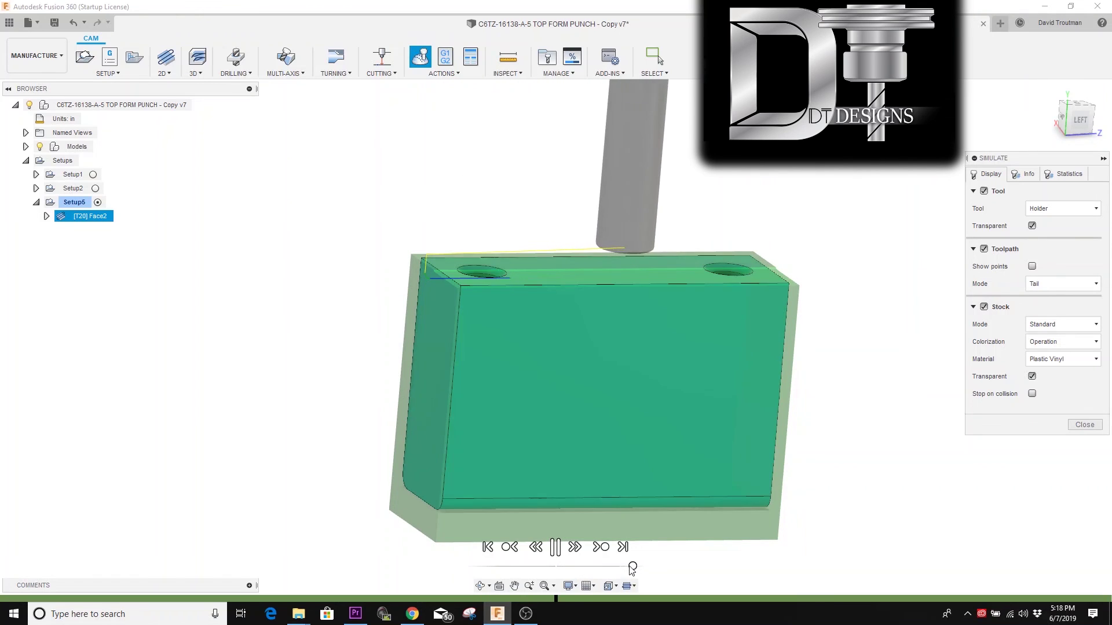
left_click(556, 548)
left_click(555, 548)
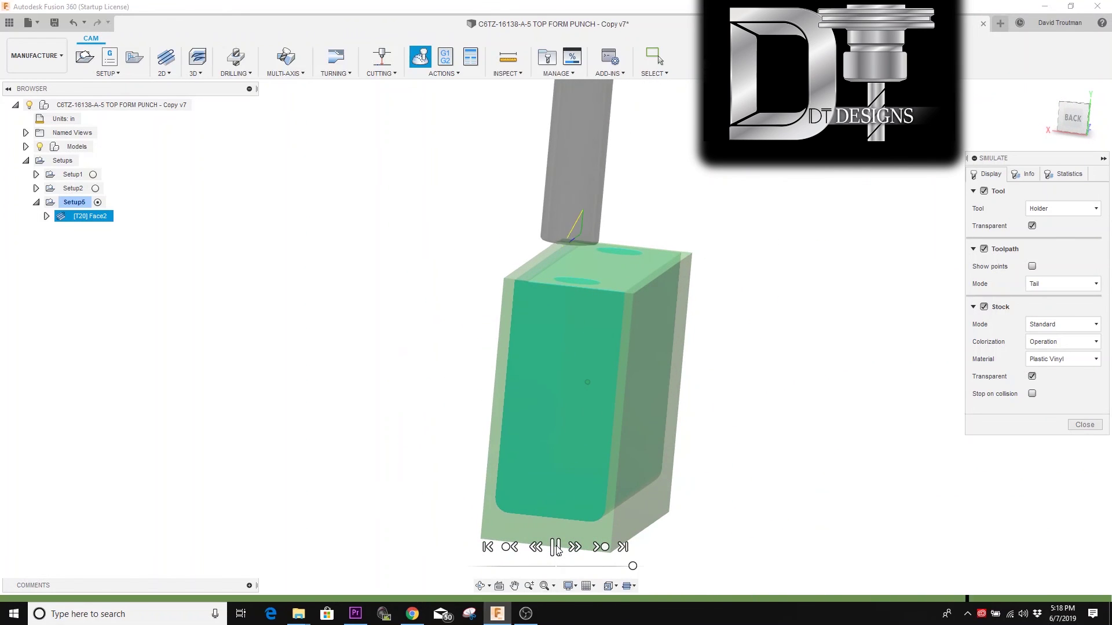
left_click(555, 547)
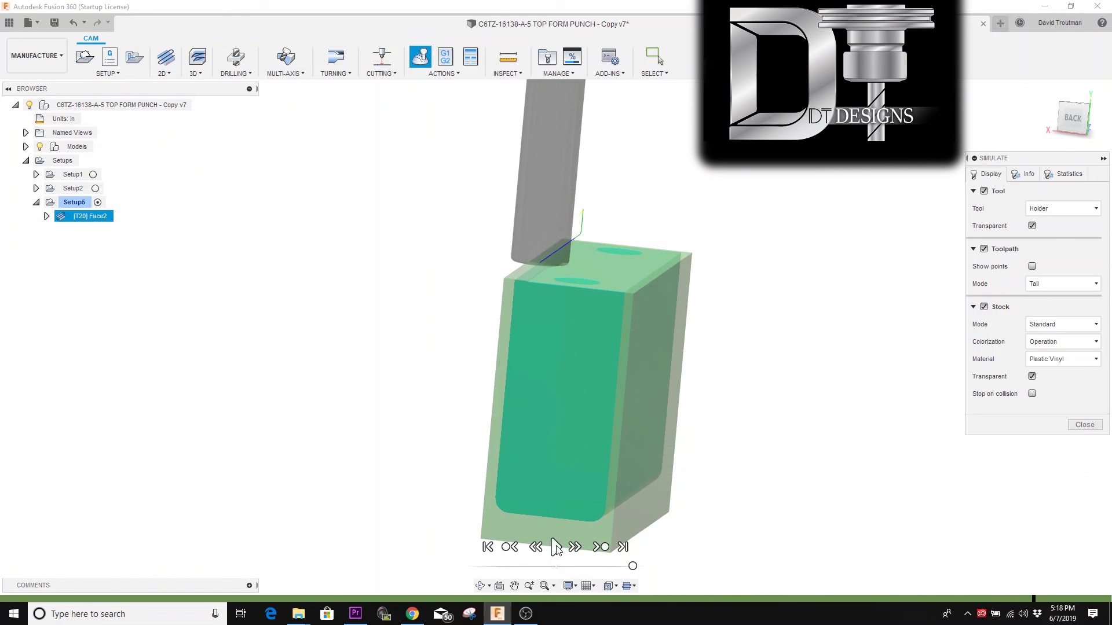
Step: Examine from the back how far the cutter overhangs the stock edge on the last pass
left_click(1072, 118)
left_click(1072, 118)
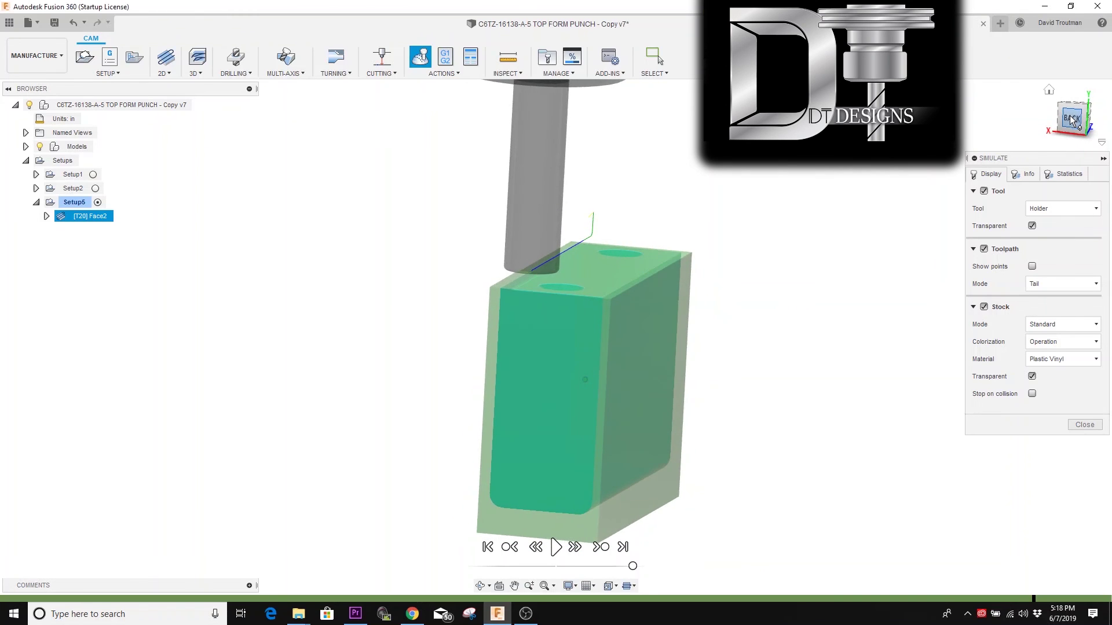
scroll(596, 216, "up", 10)
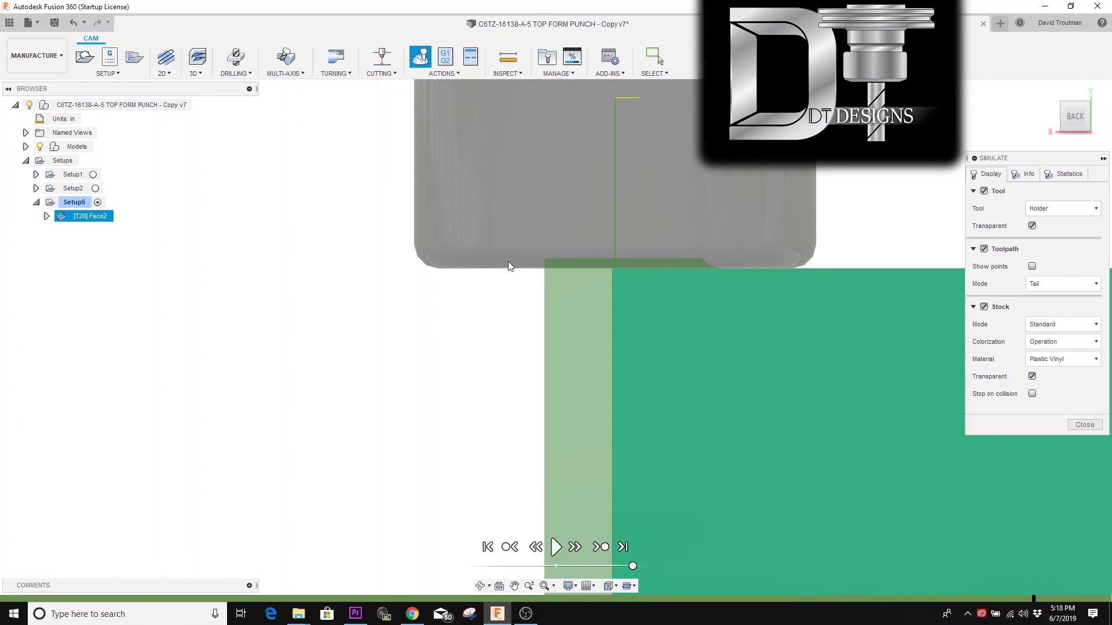
scroll(509, 266, "down", 5)
Step: Play the Face2 simulation to its end and examine from the left how the toolpath extends past the stock edge on exit
middle_click_drag(508, 267, 555, 545, "shift")
left_click(555, 547)
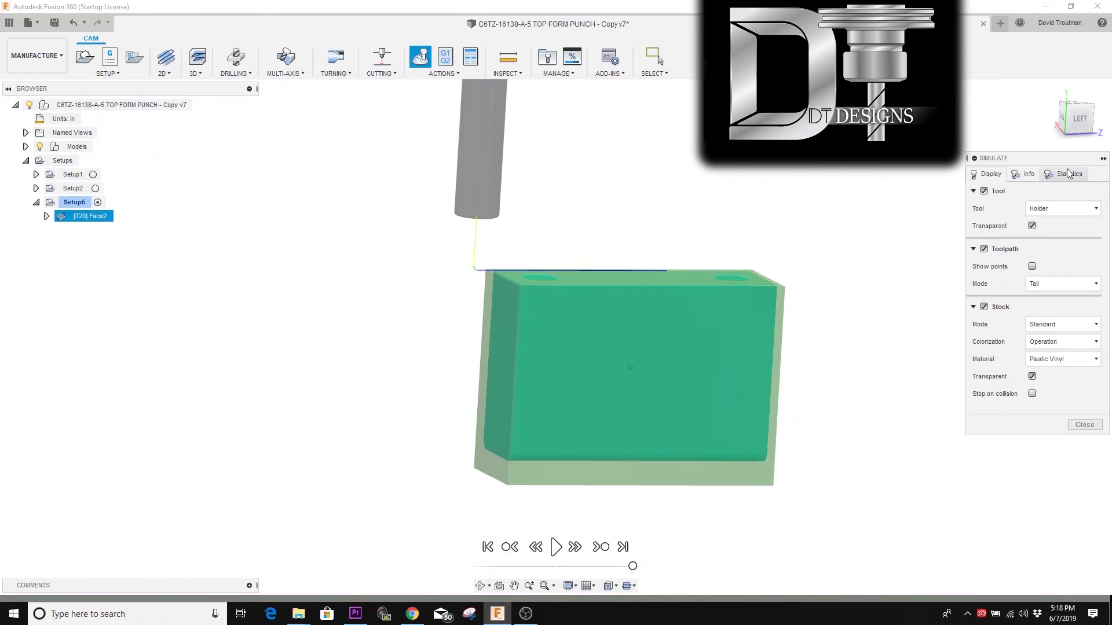
middle_click_drag(1068, 174, 989, 116, "shift")
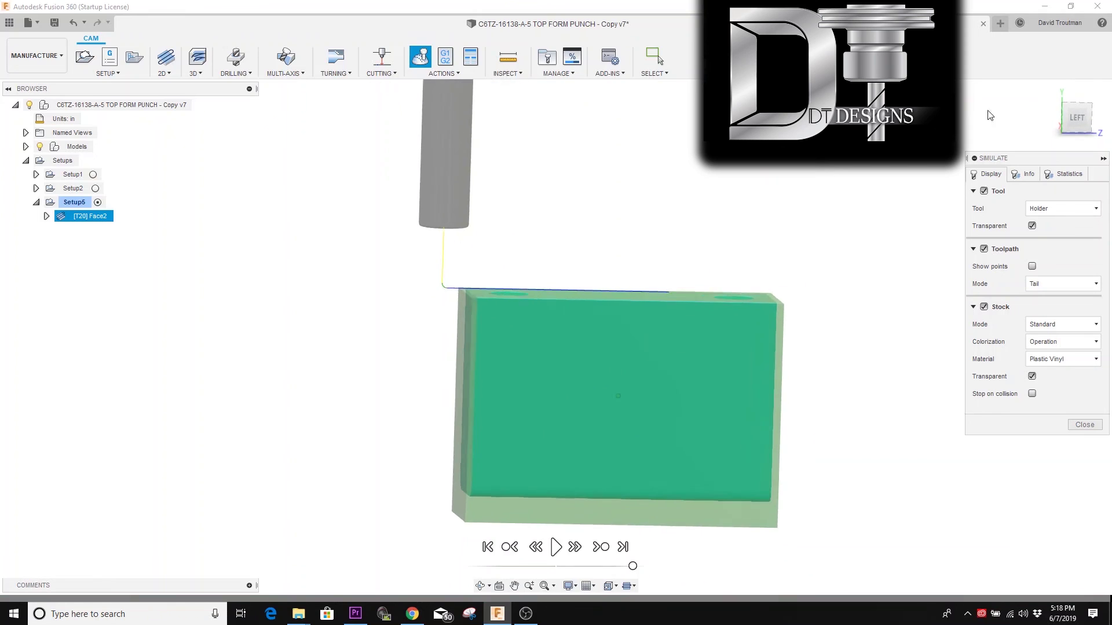
scroll(417, 298, "up", 5)
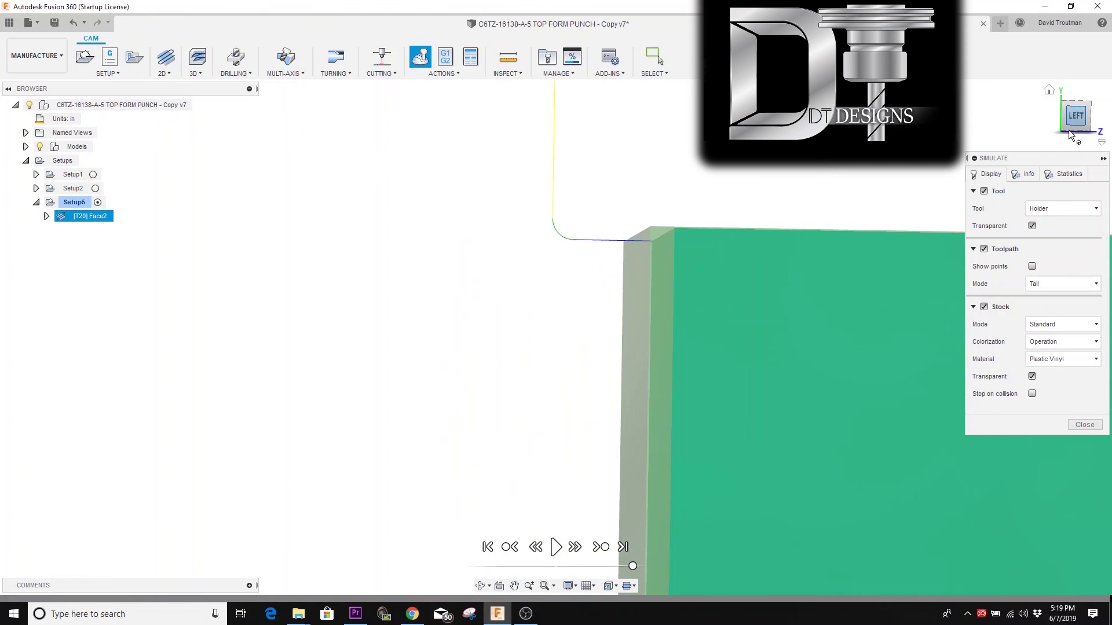
left_click(1069, 134)
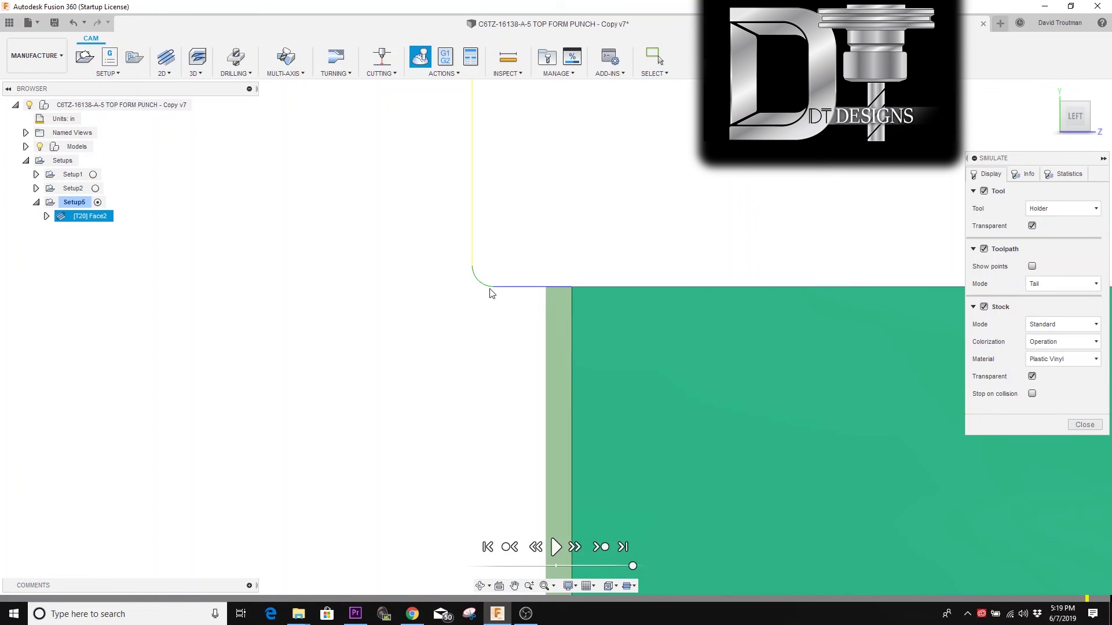
scroll(476, 168, "down", 4)
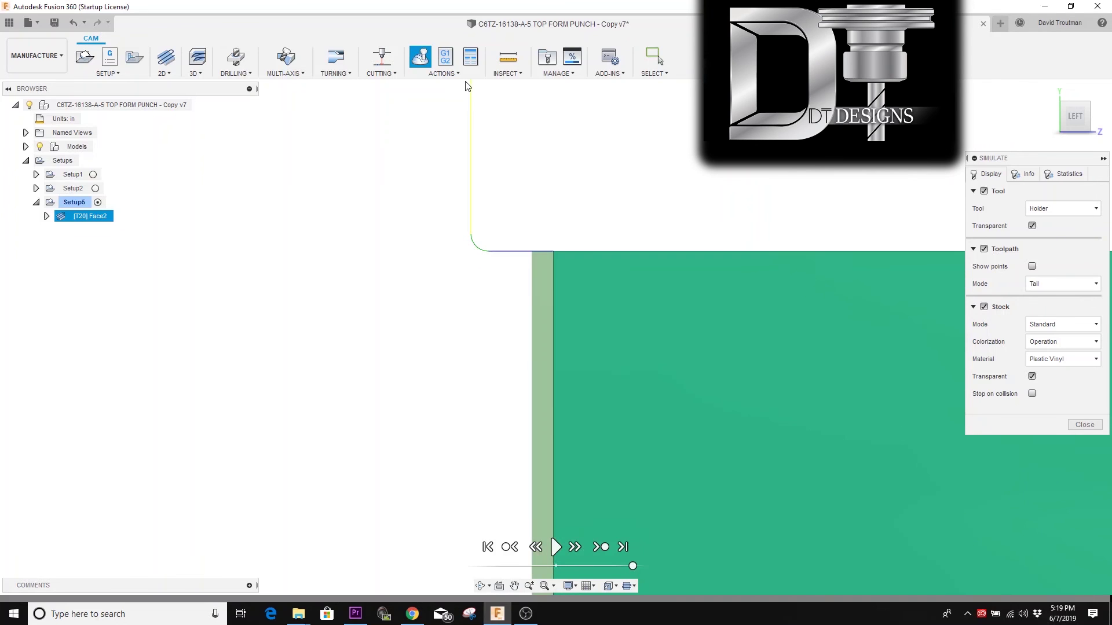
scroll(485, 413, "down", 2)
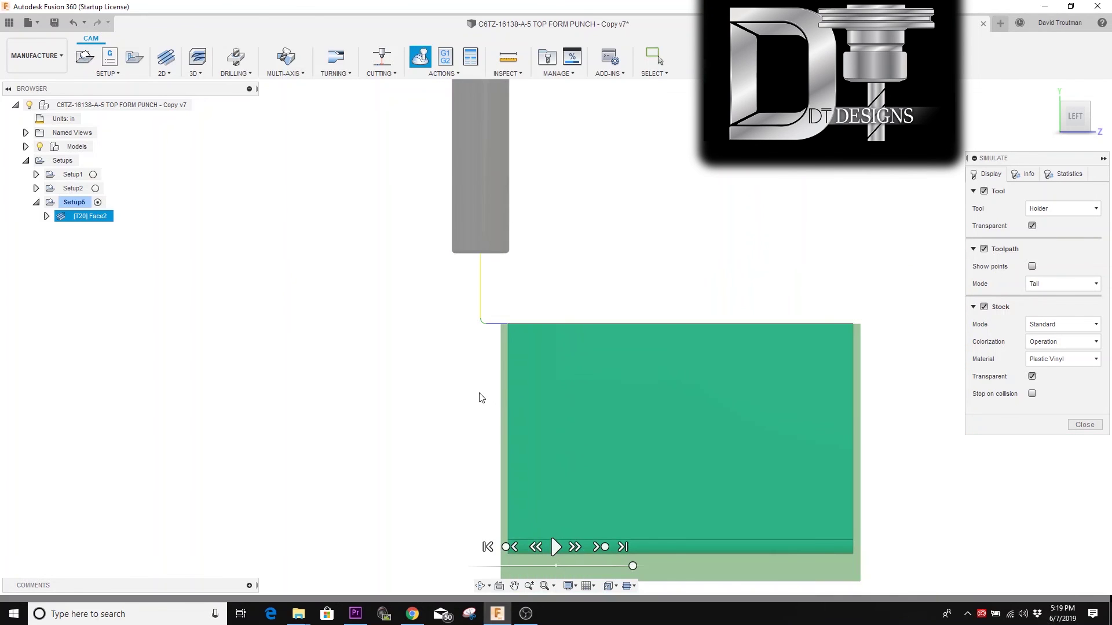
scroll(488, 325, "up", 1)
middle_click_drag(491, 290, 532, 331, "shift")
scroll(518, 357, "up", 1)
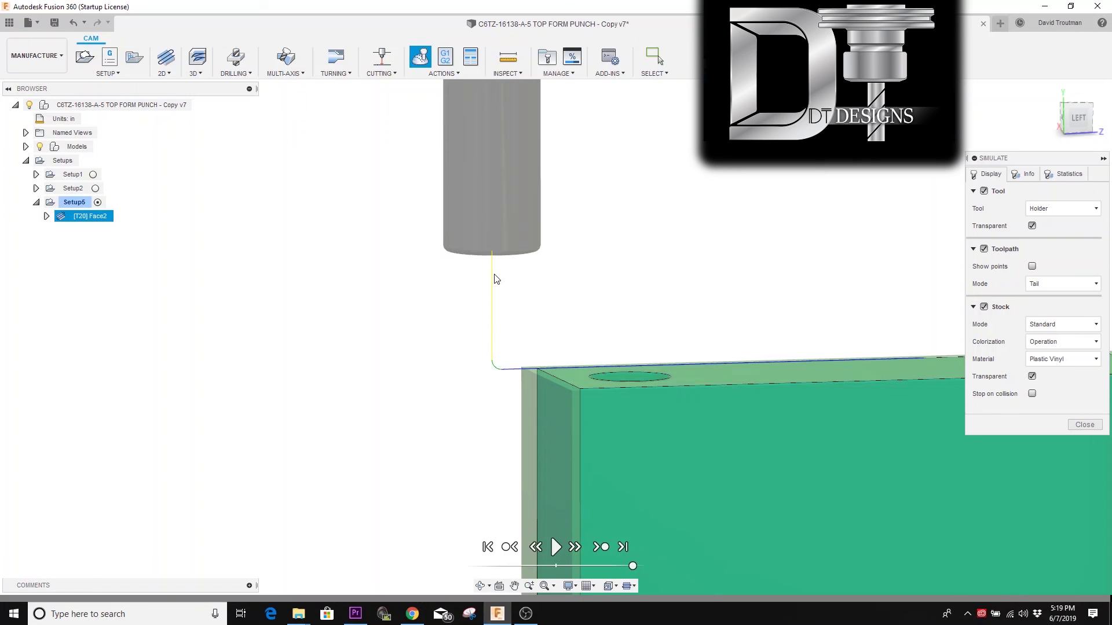
scroll(509, 300, "down", 5)
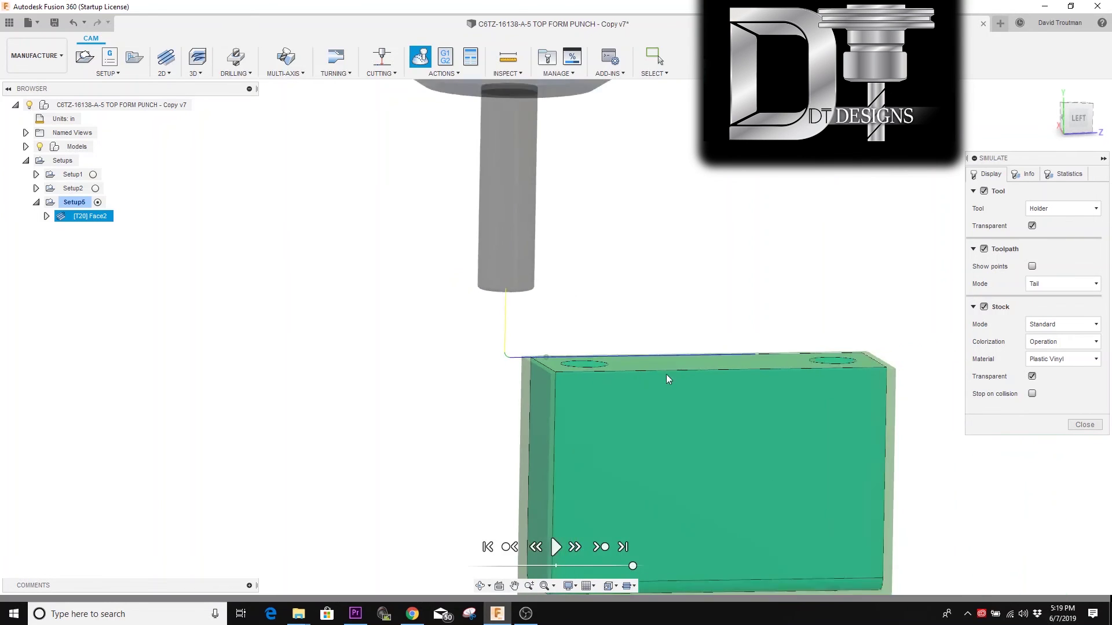
scroll(822, 324, "up", 1)
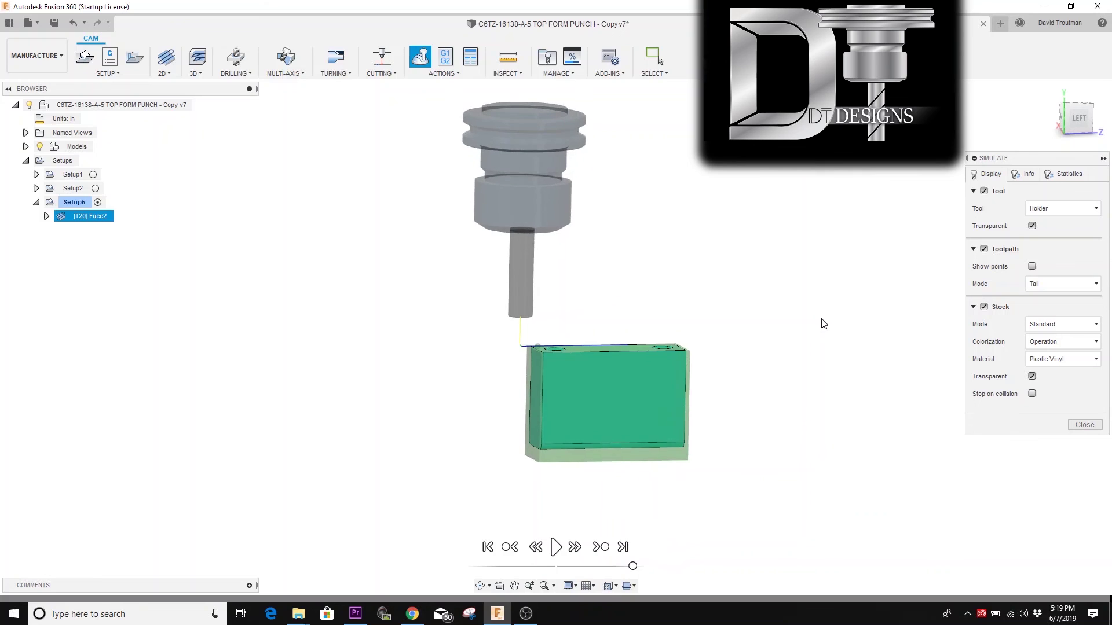
Step: Check the machining statistics for the Face2 toolpath and close the simulation
left_click(1063, 176)
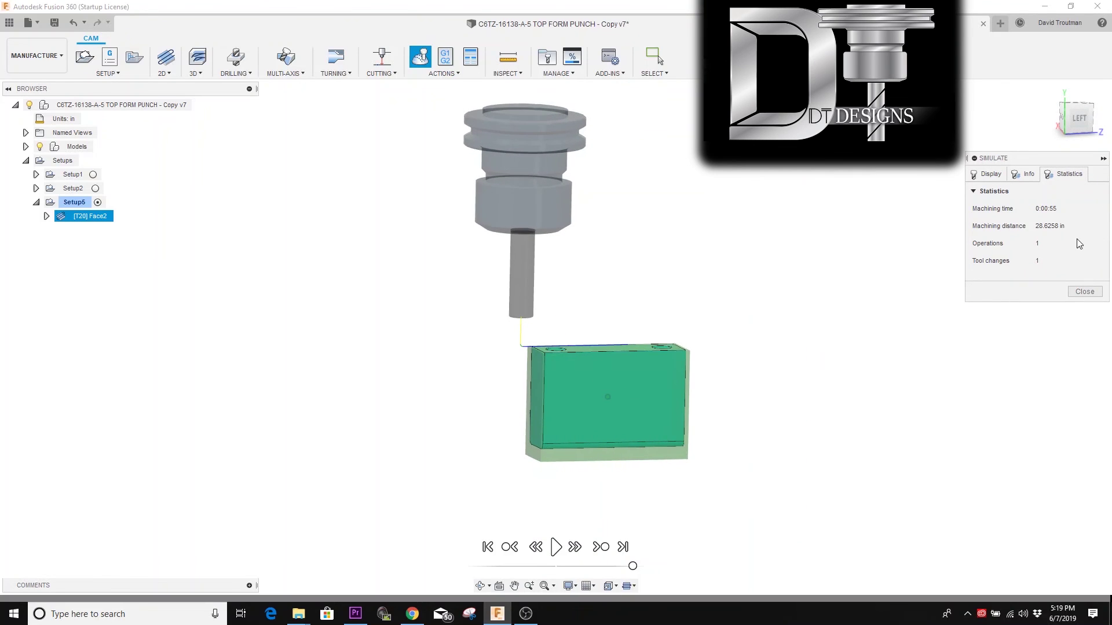
left_click(1085, 292)
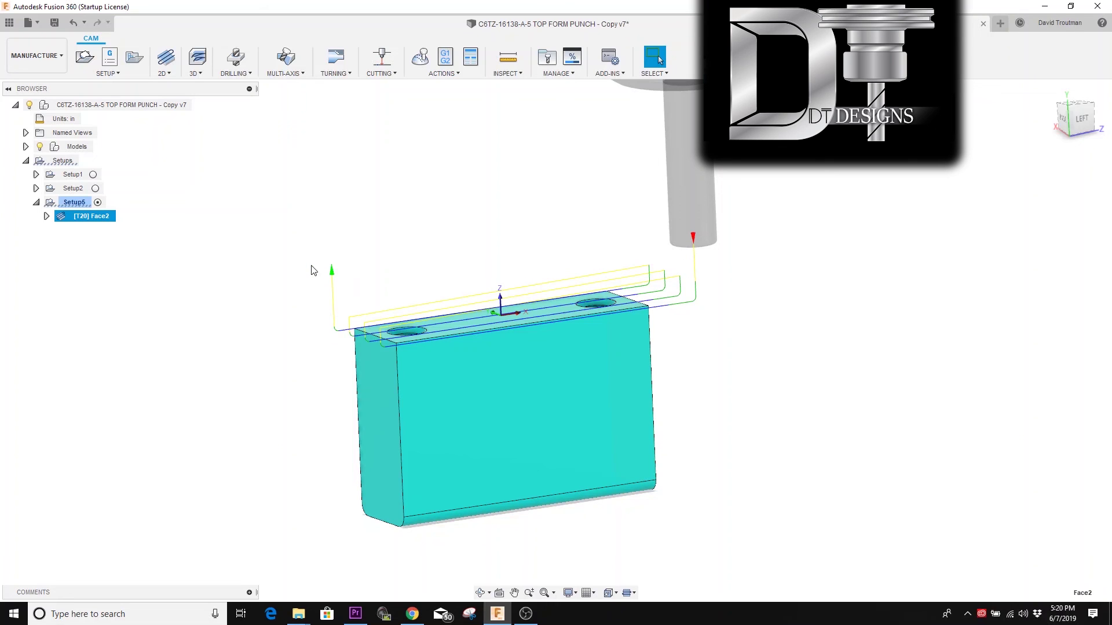
Step: Inspect the Face2 passes around the part, then simulate the operation again with an adjusted playback speed
middle_click_drag(314, 271, 381, 292, "shift")
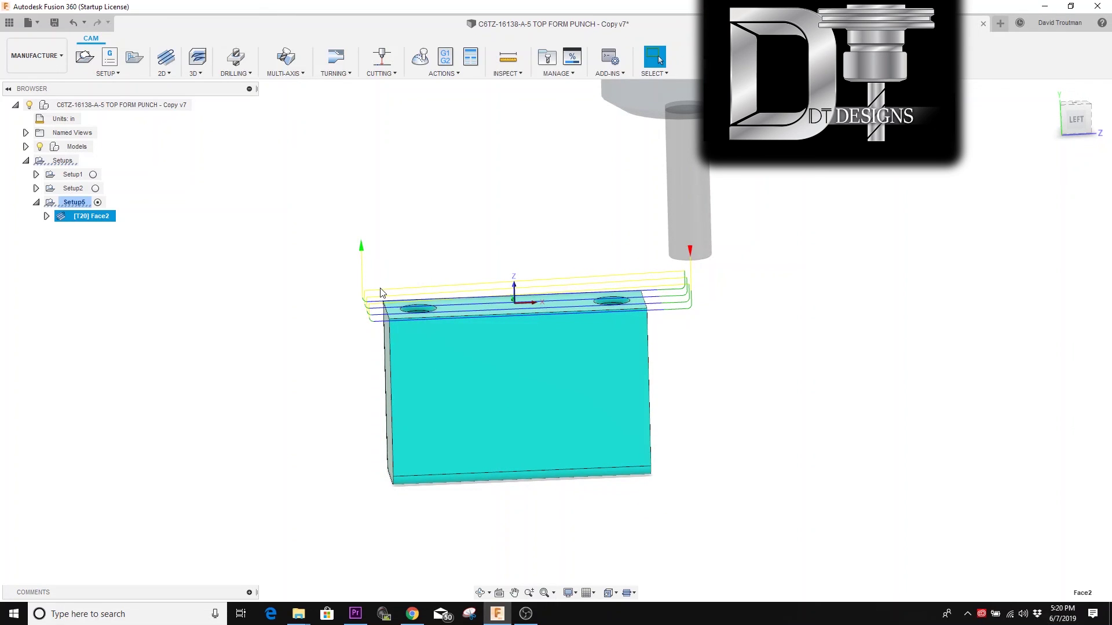
middle_click_drag(583, 339, 333, 284, "shift")
left_click(259, 271)
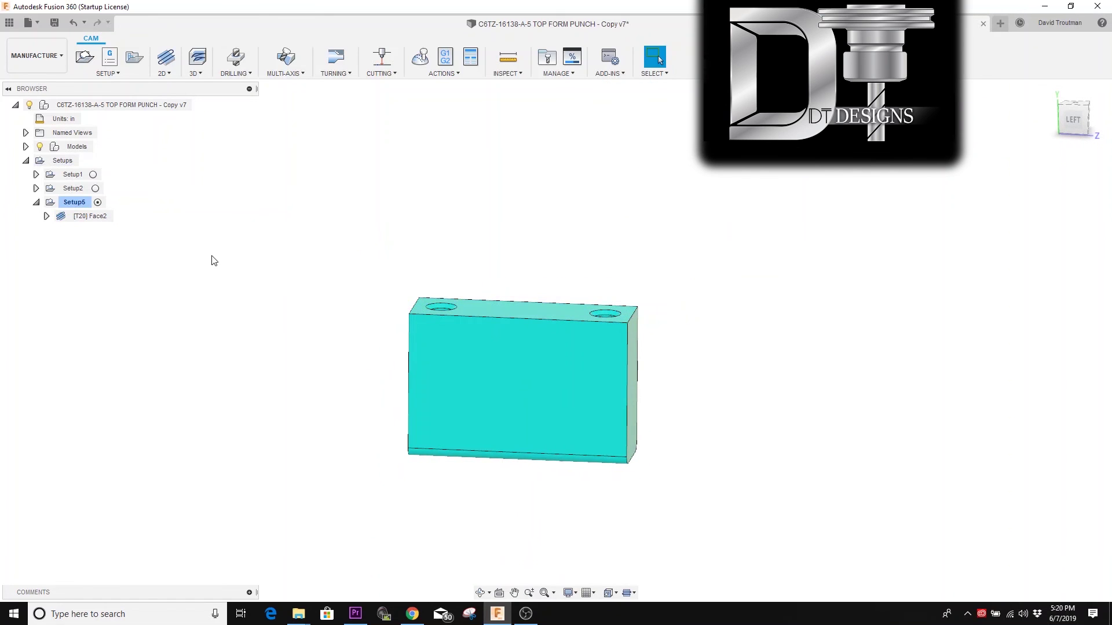
middle_click_drag(211, 261, 200, 263, "shift")
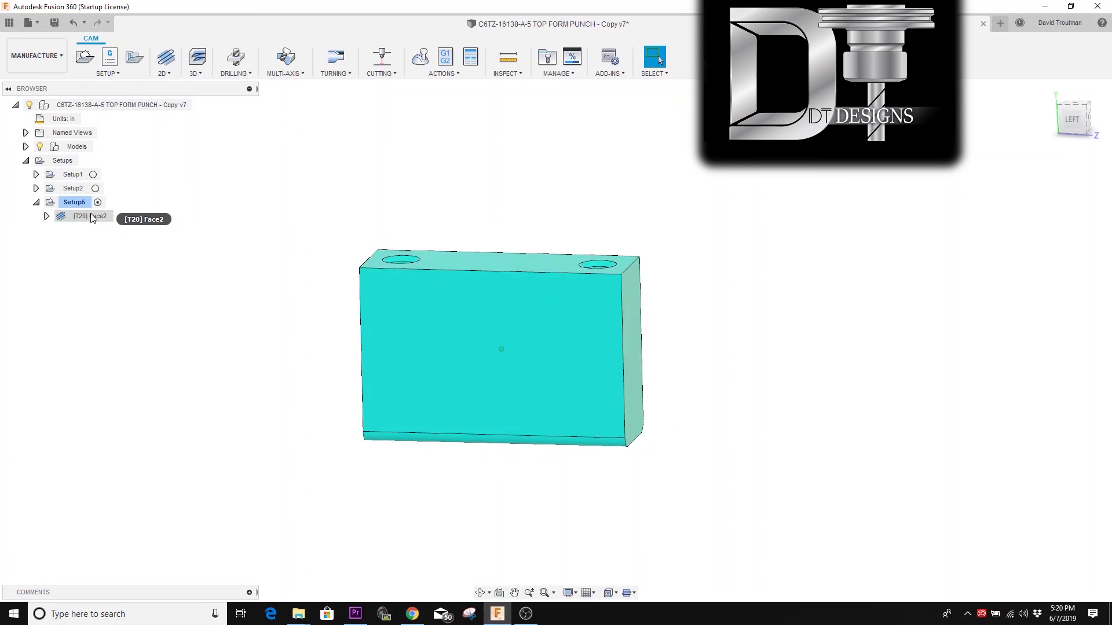
left_click(91, 216)
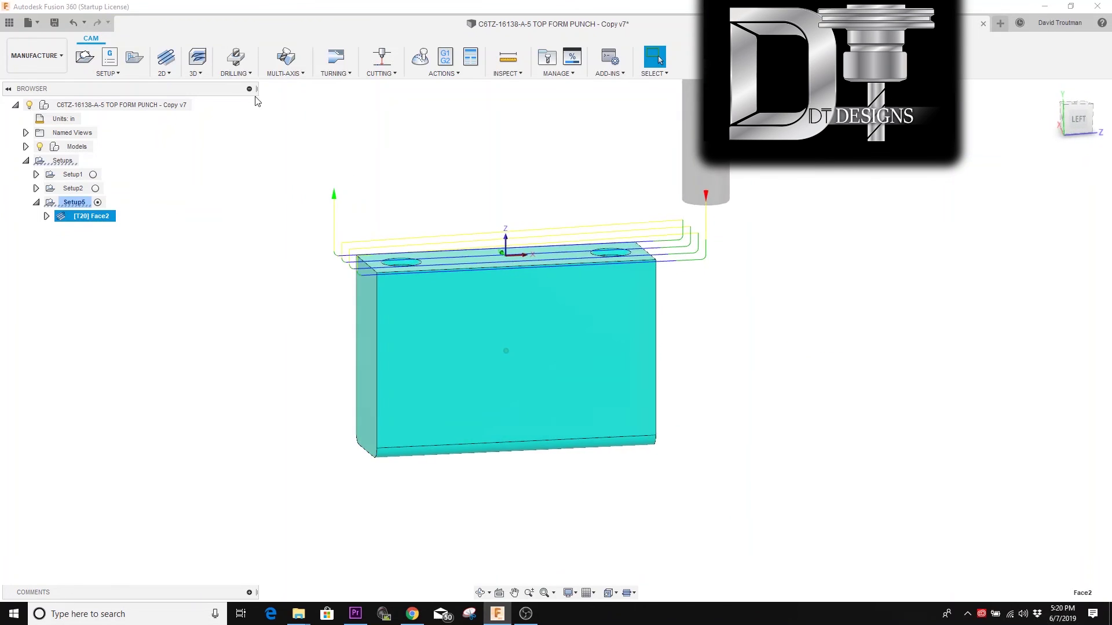
left_click(419, 57)
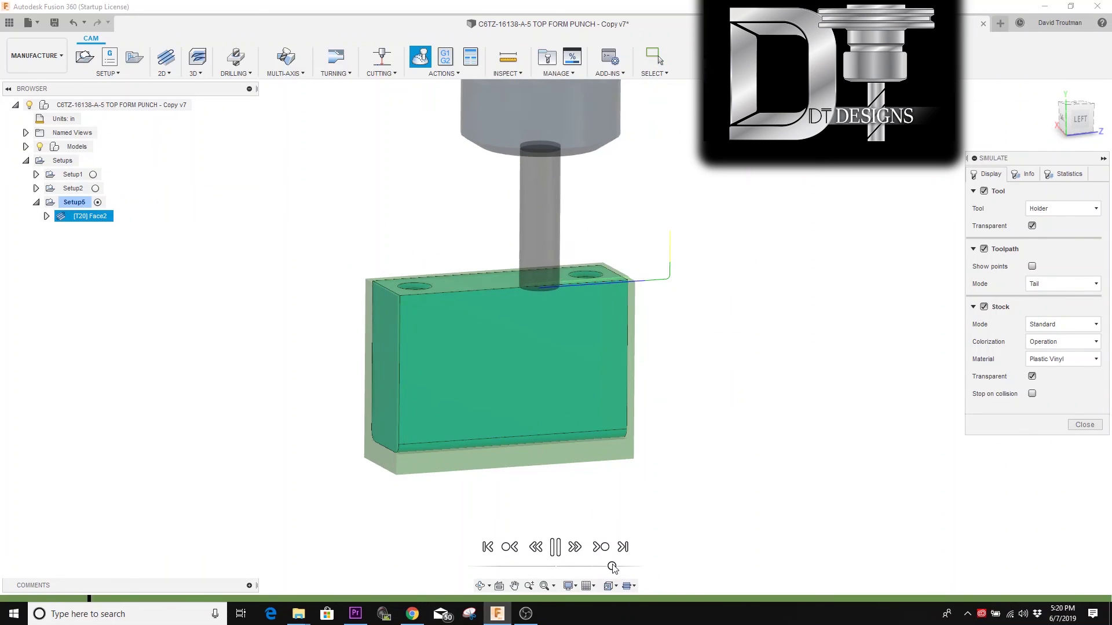
middle_click_drag(677, 434, 665, 487, "shift")
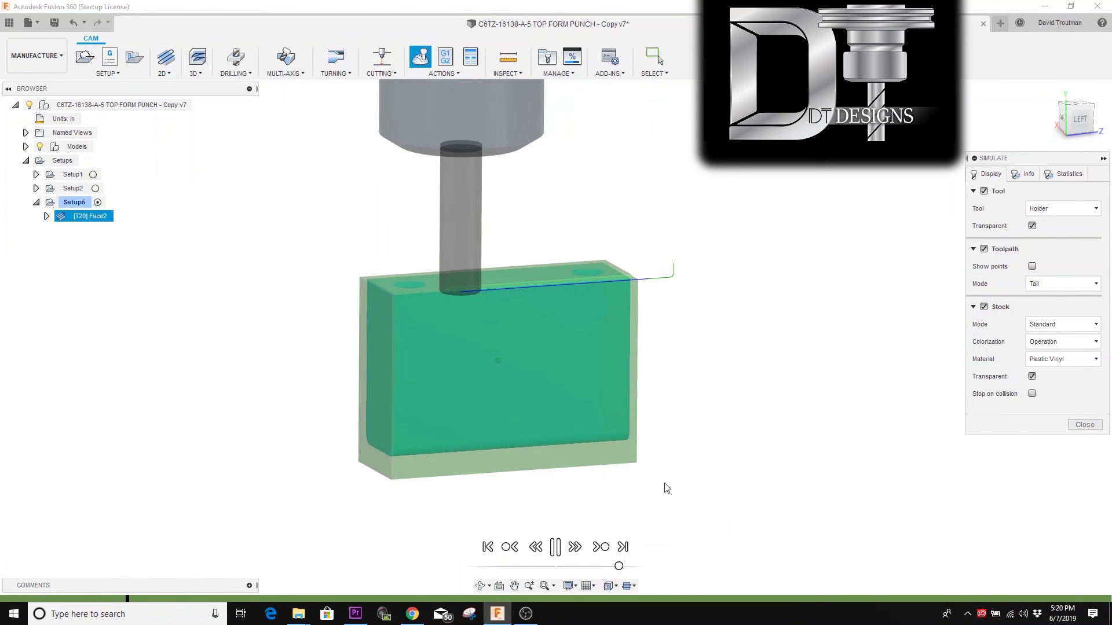